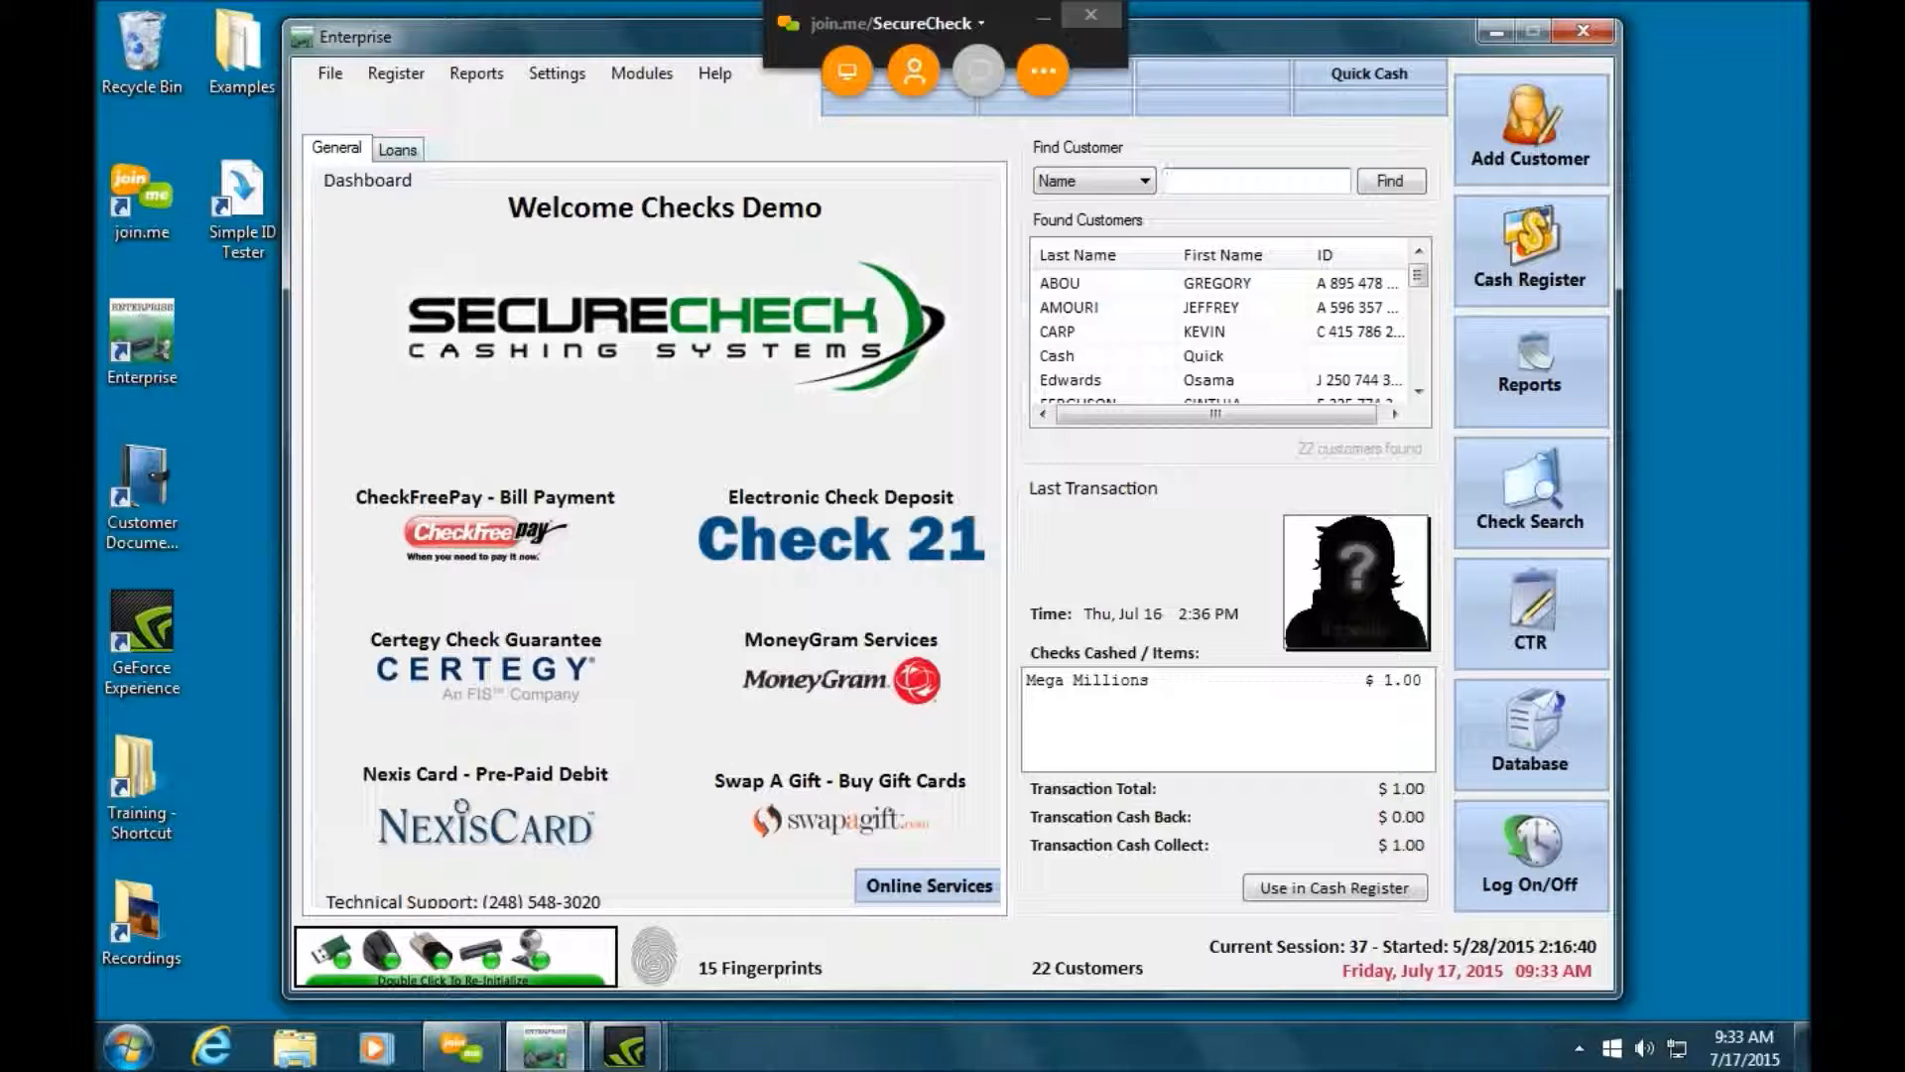
- Show the loans dashboard and review the loan settings, including the available values for Loans Due in Days
click(398, 150)
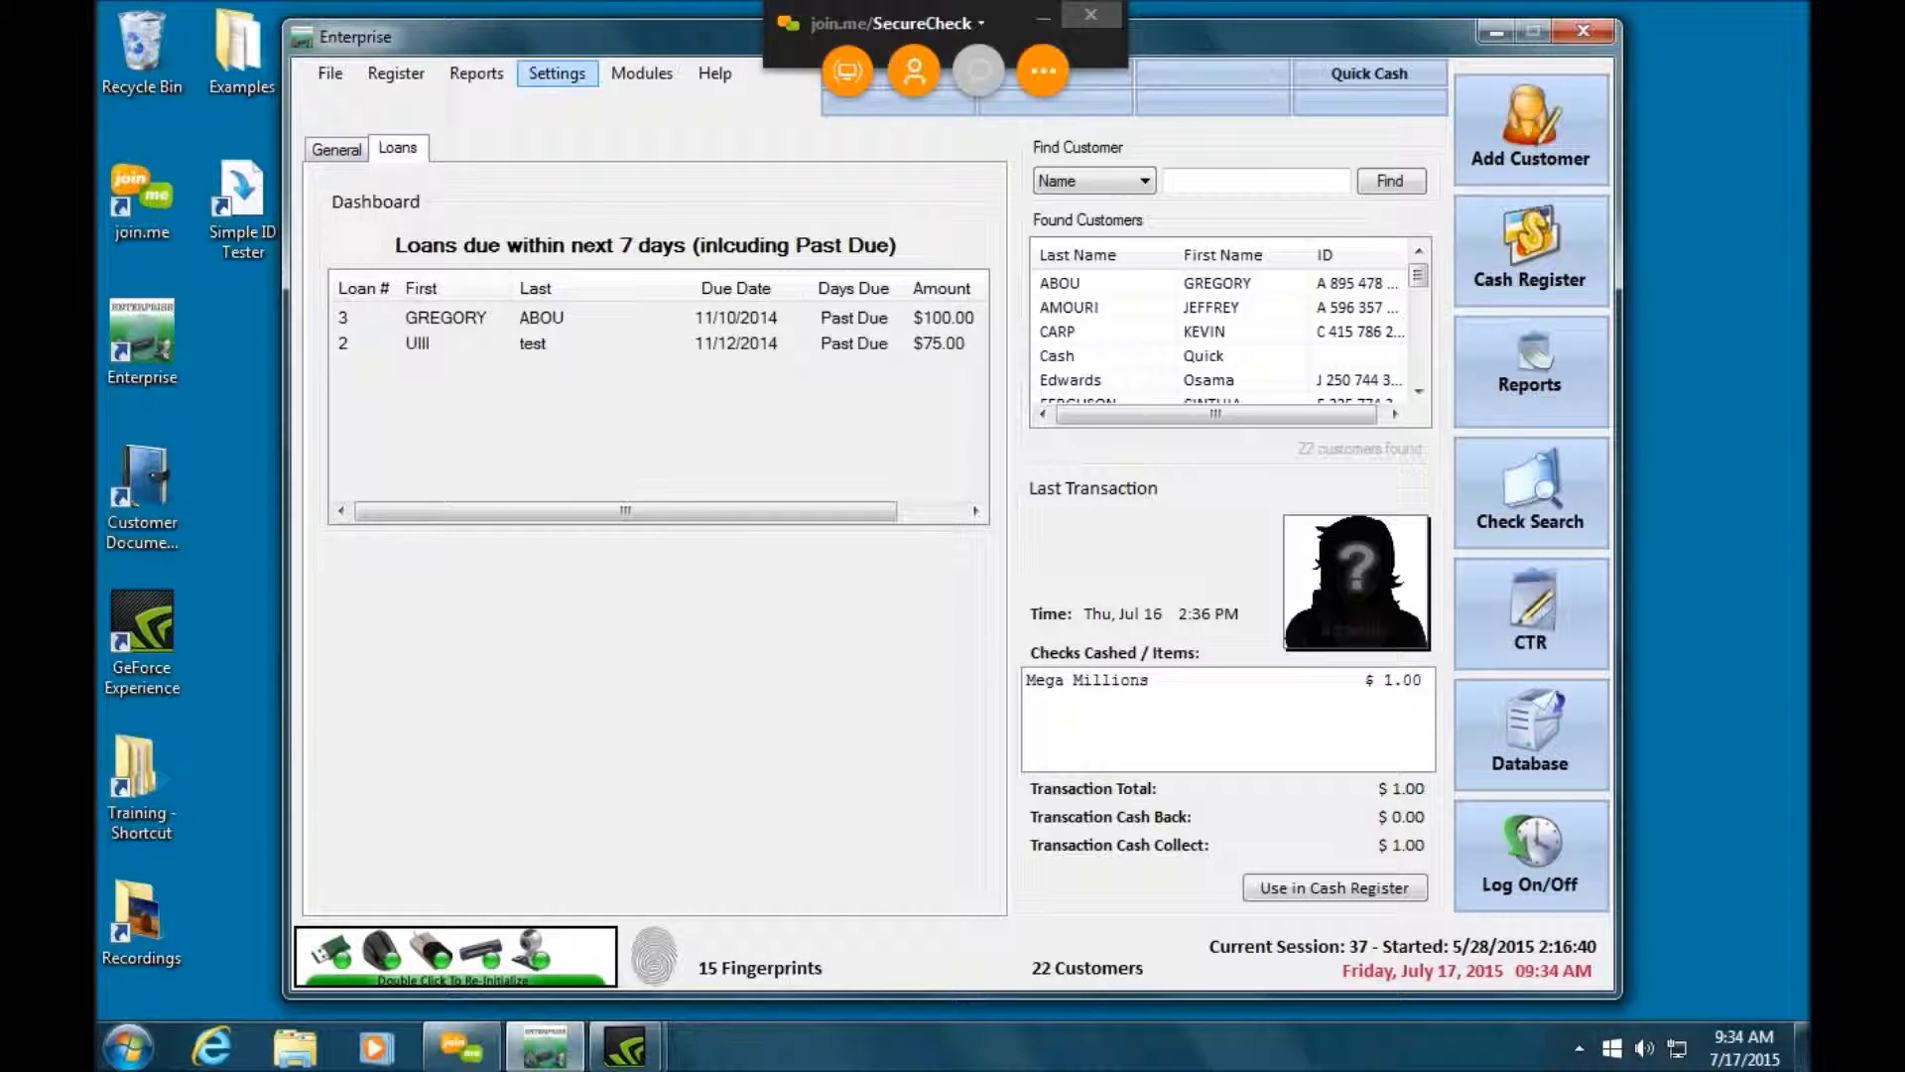
click(557, 74)
click(618, 132)
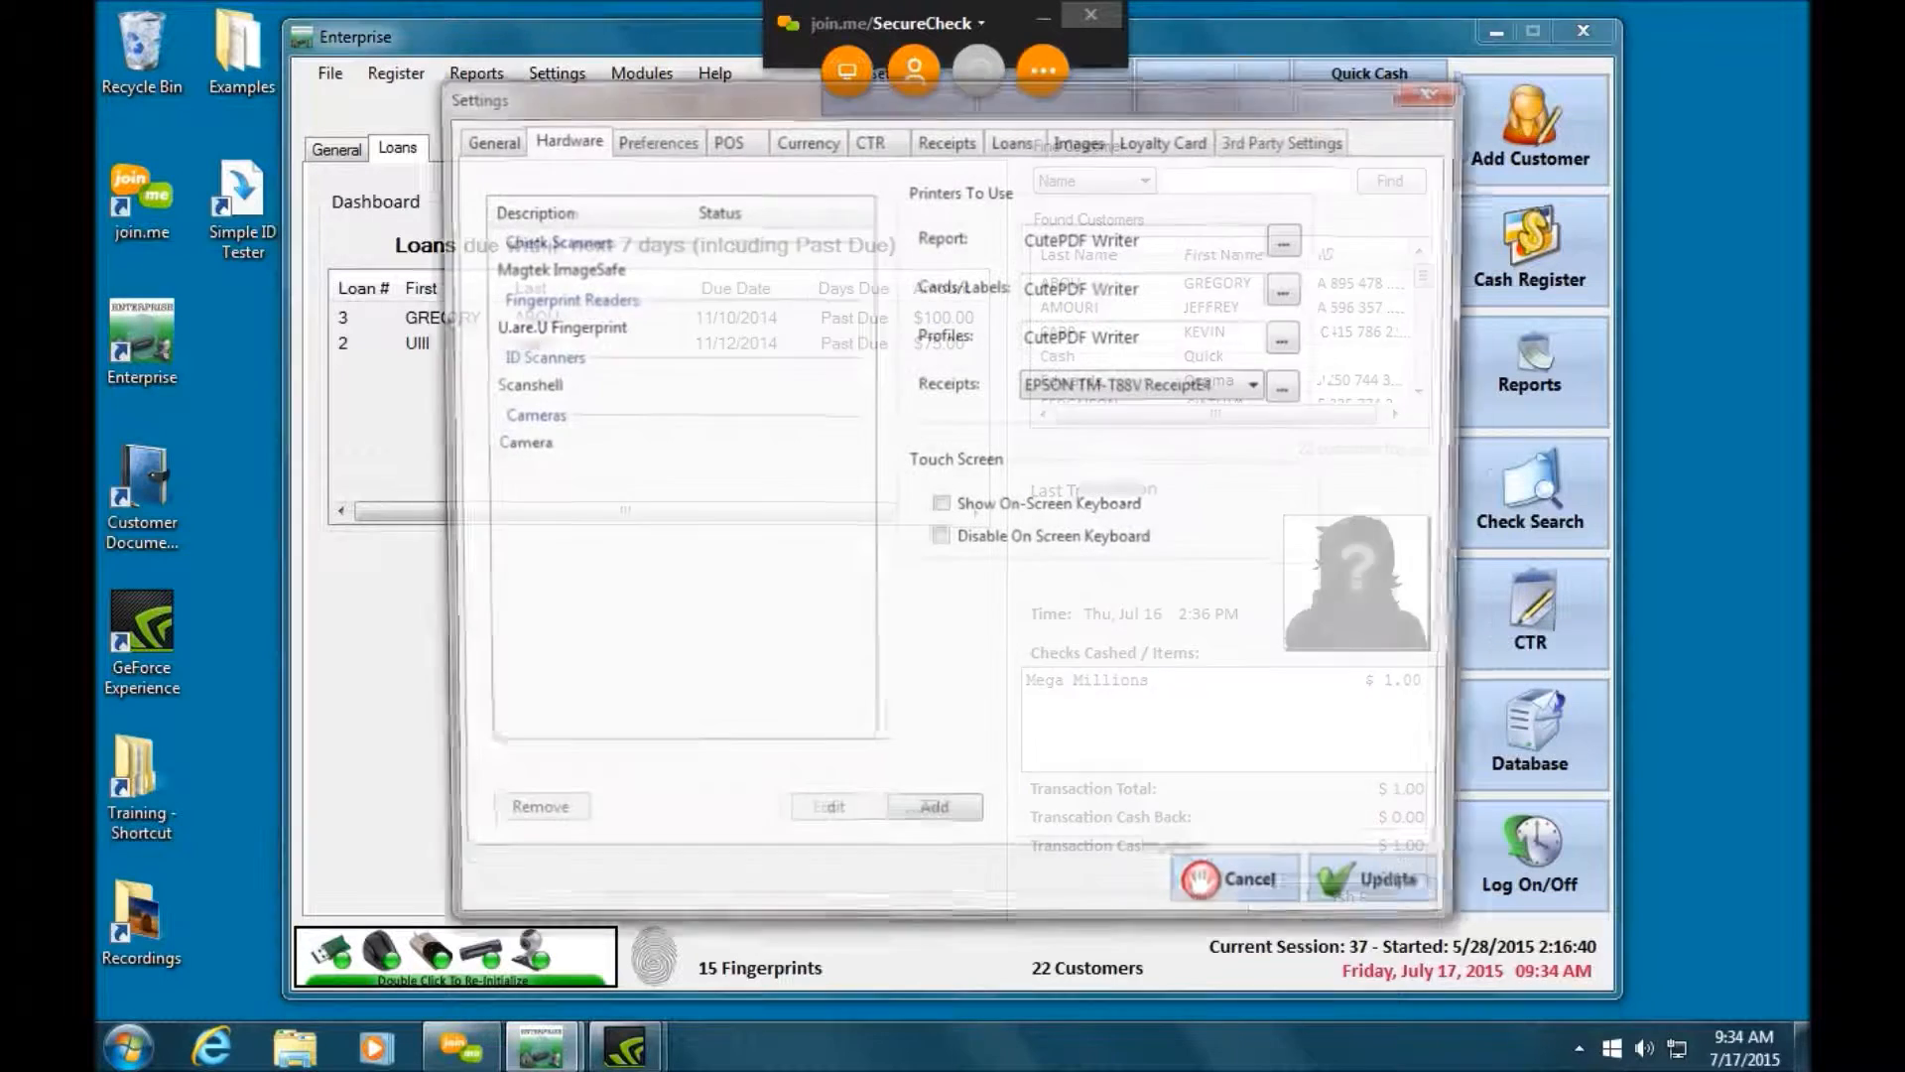
click(1014, 138)
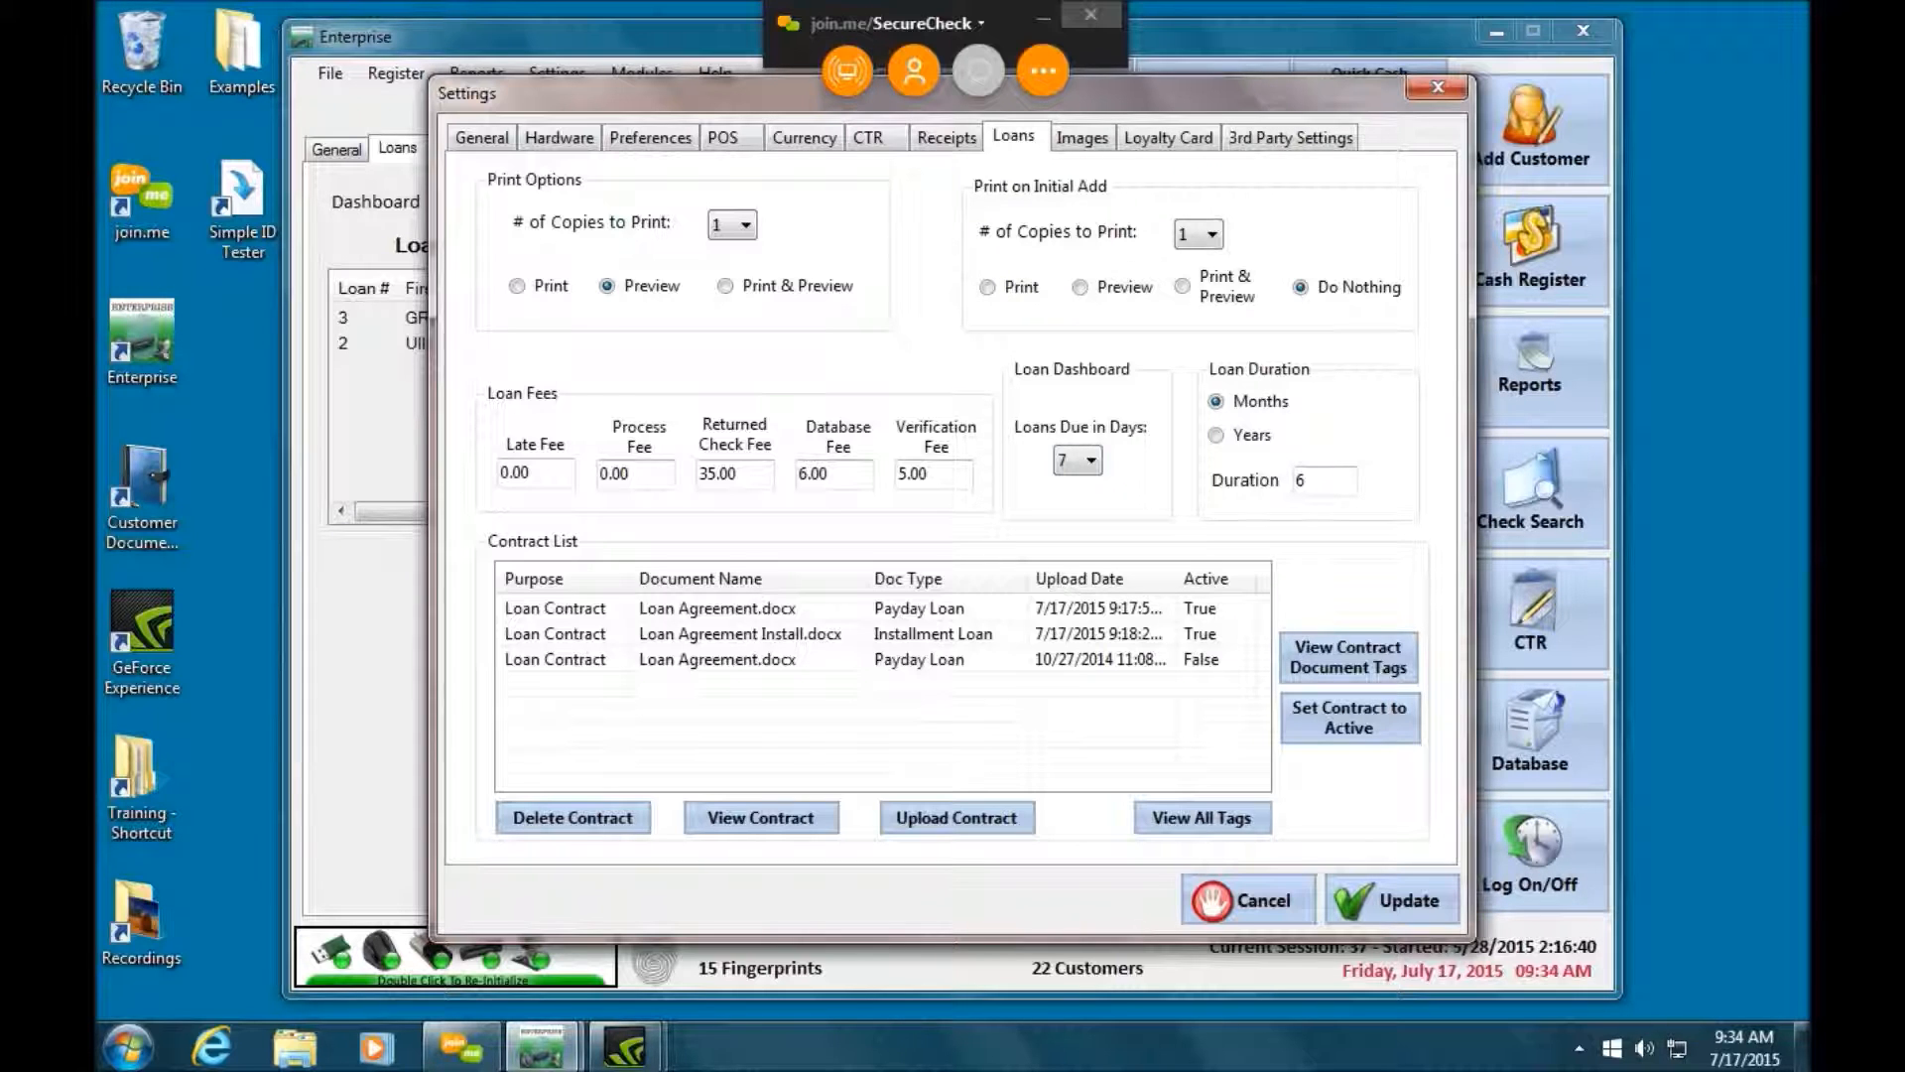
click(1091, 459)
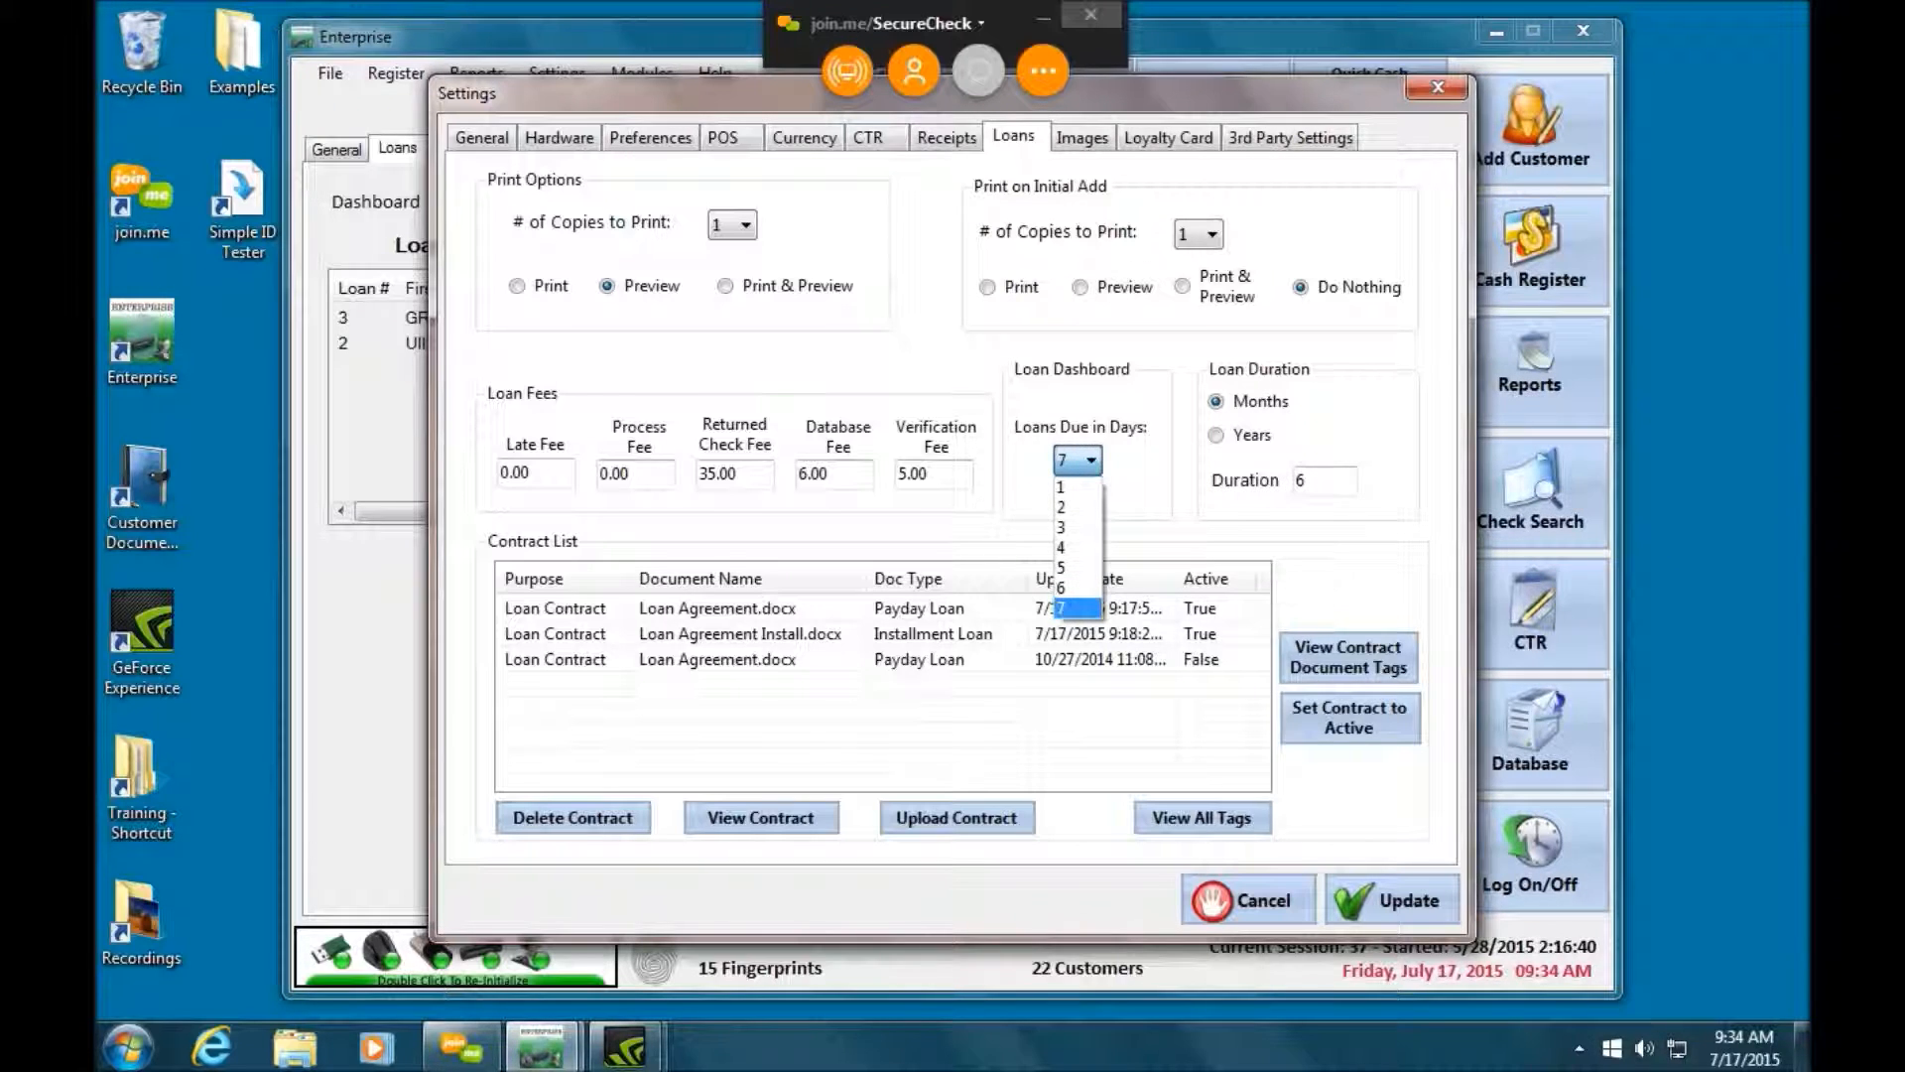
click(1090, 459)
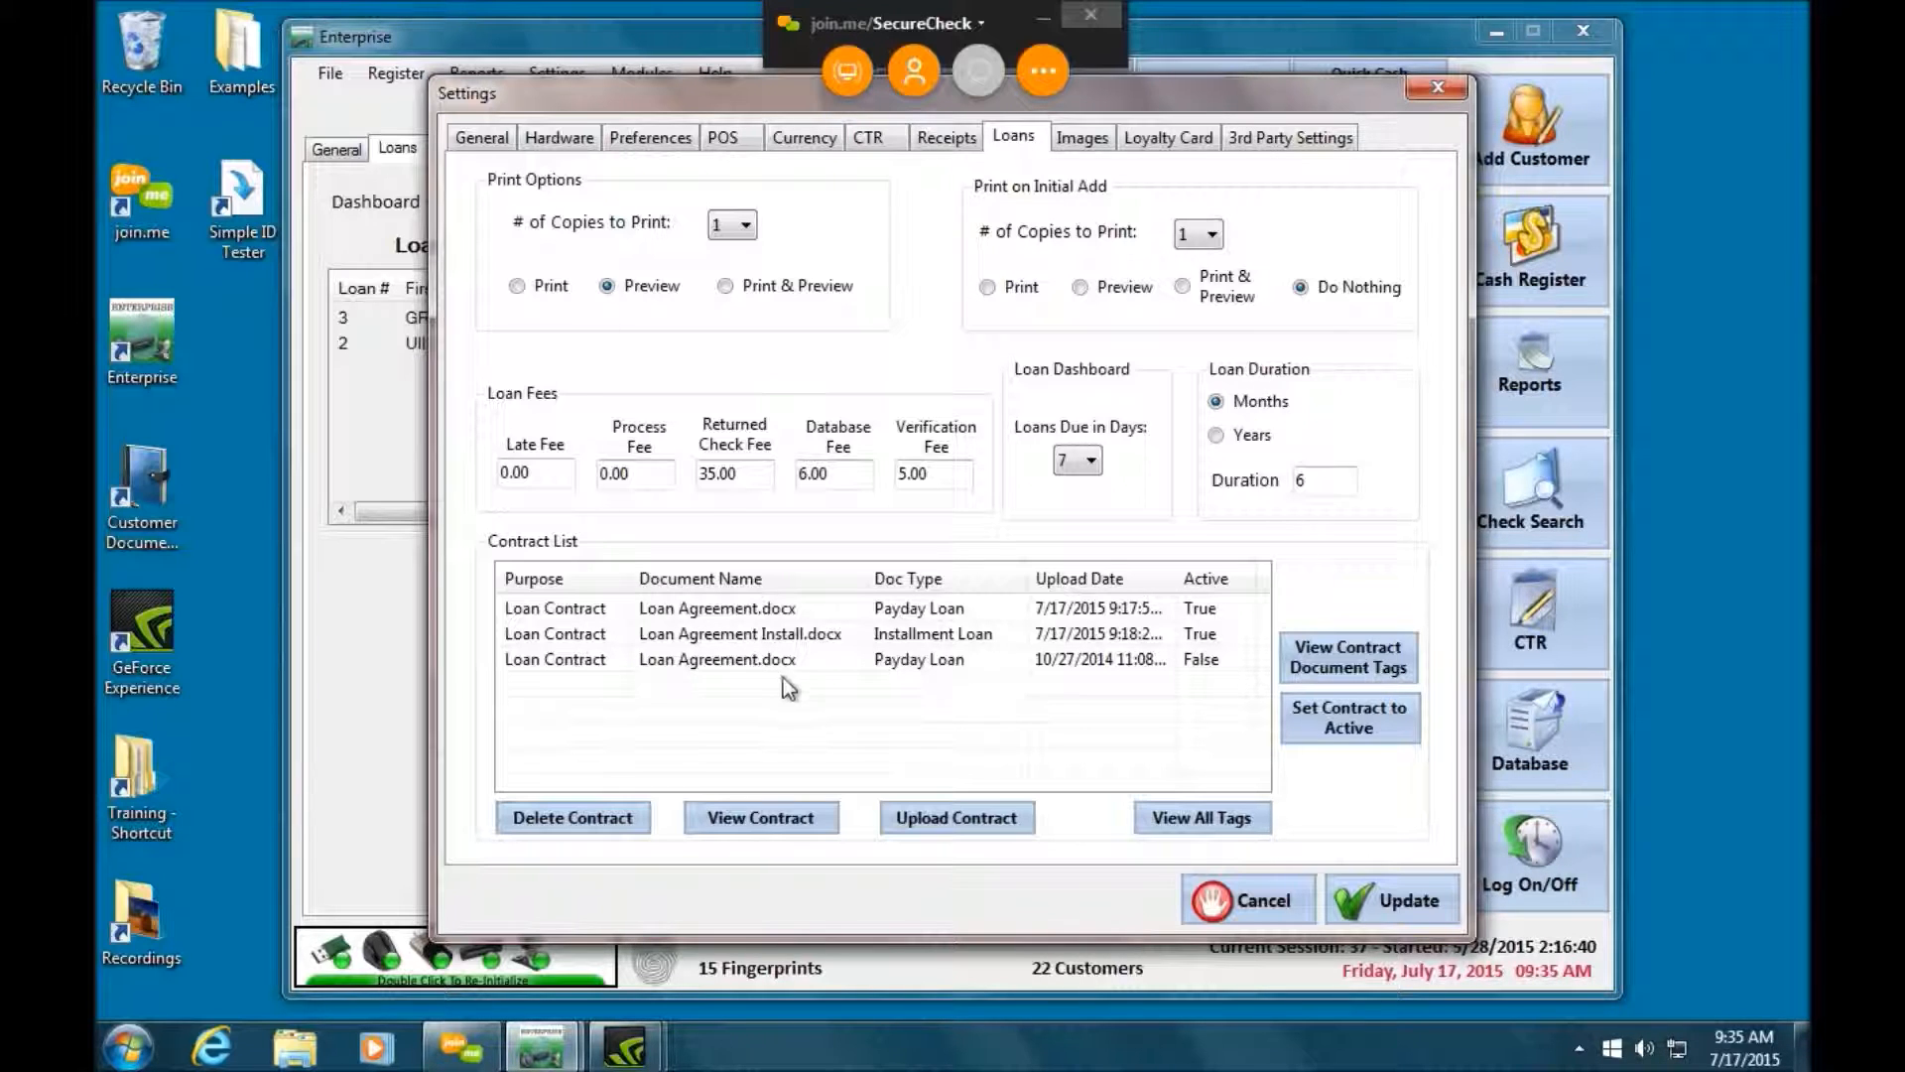
- Review the complete list of built-in document tags available for loan contracts, through to the system date tags
click(1200, 819)
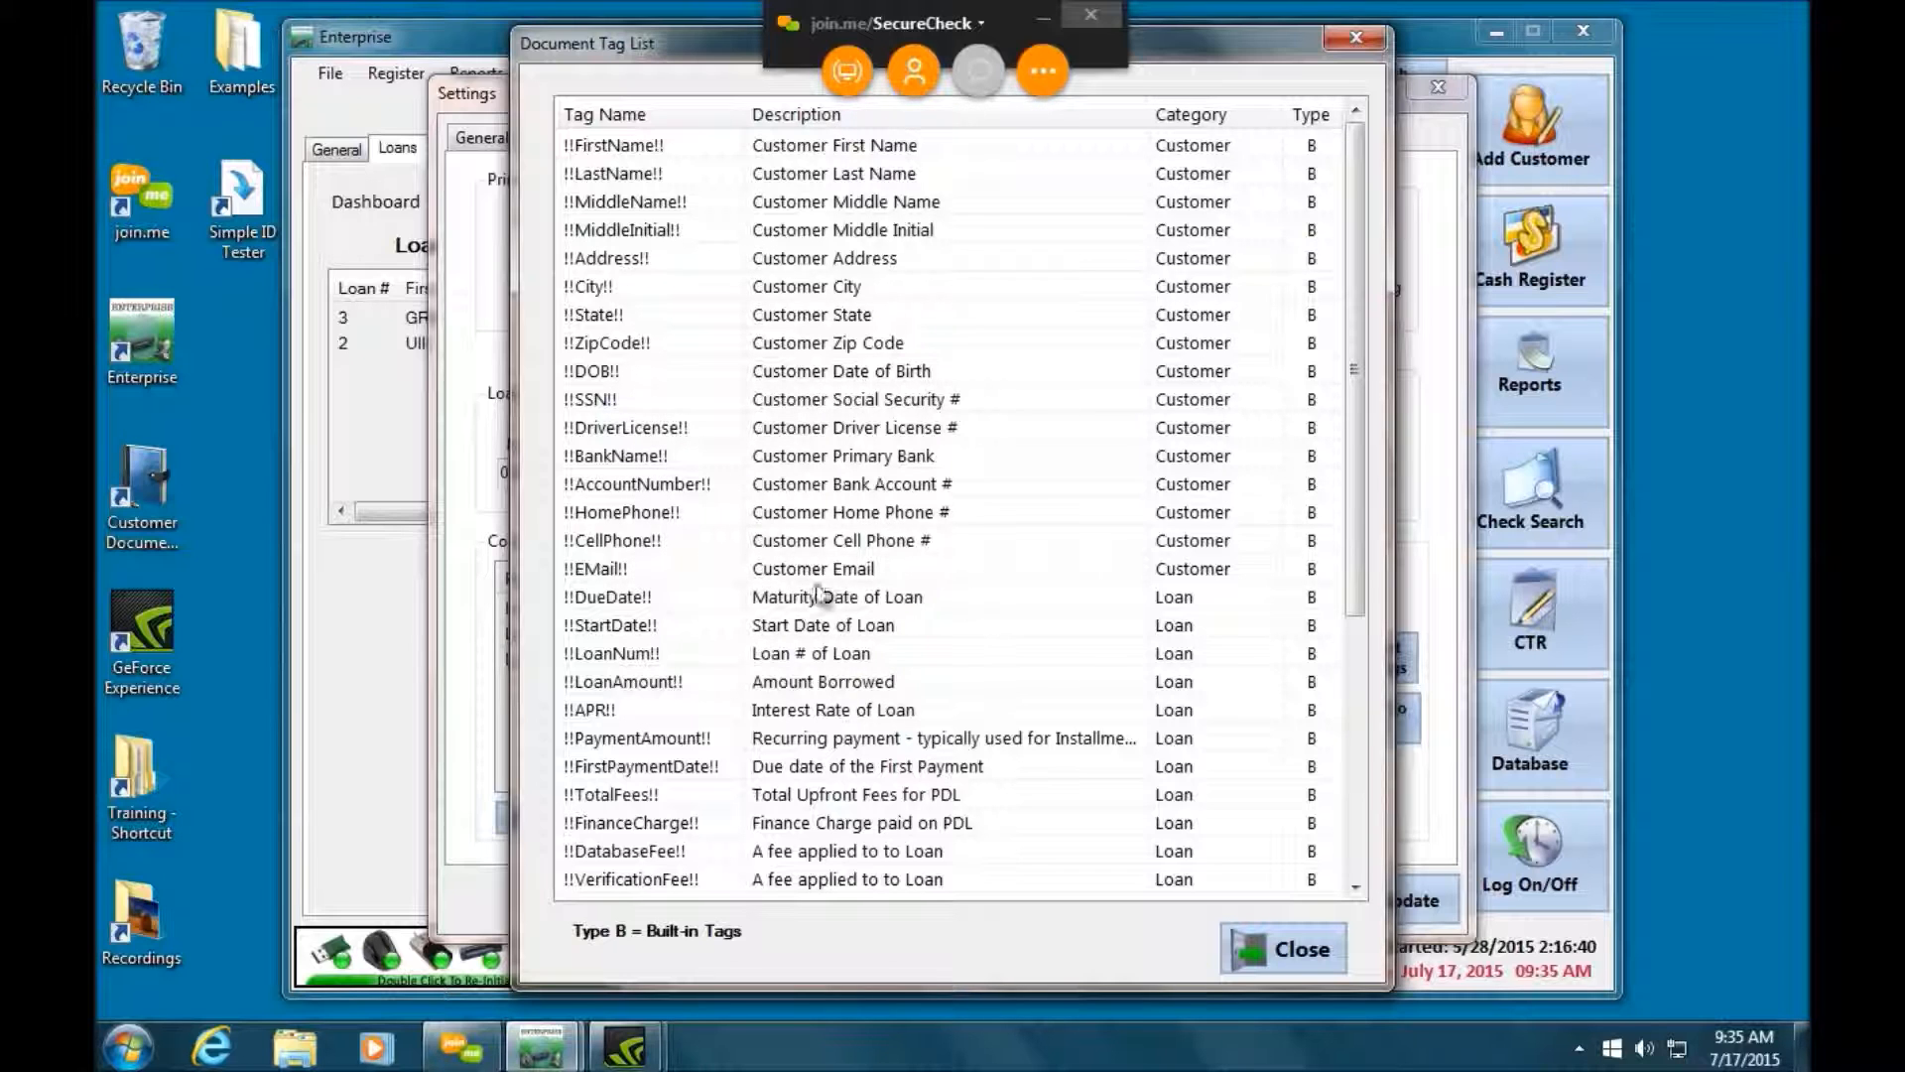
drag(1356, 377, 1374, 660)
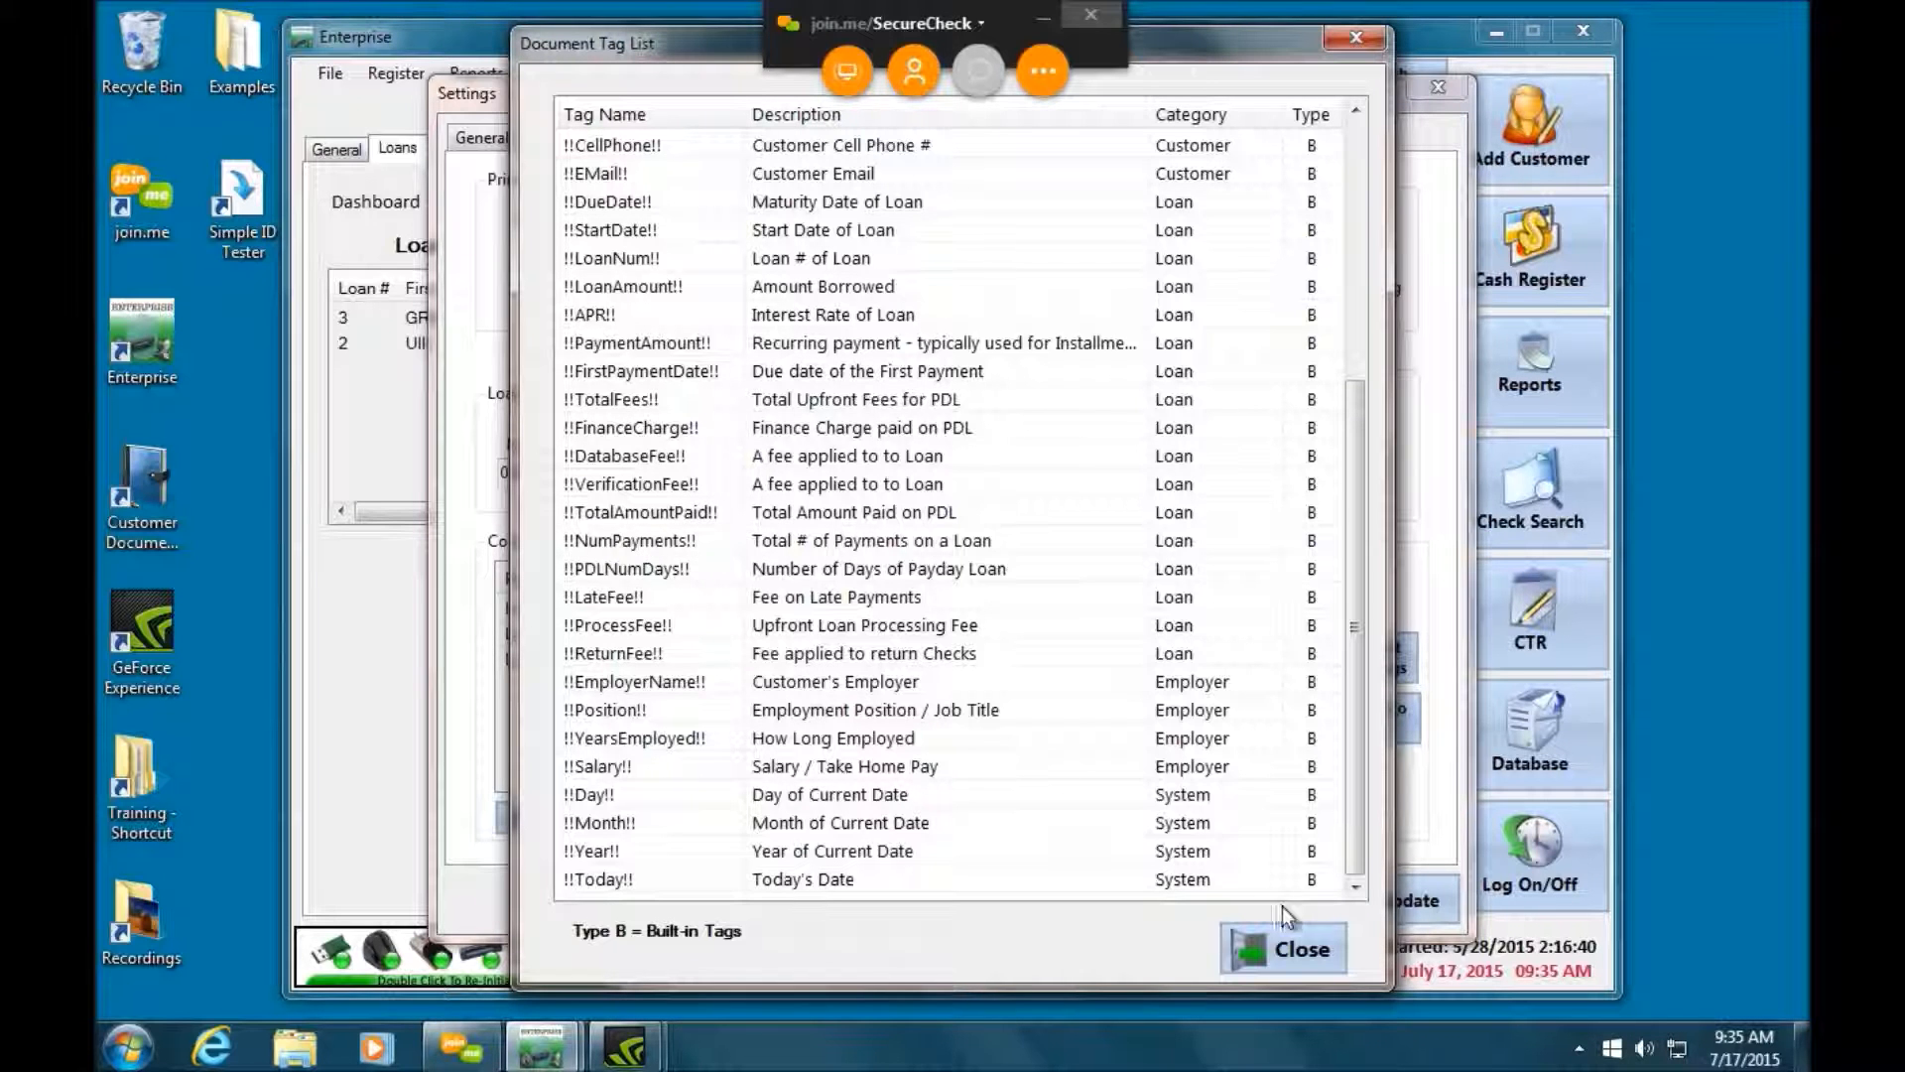
click(1300, 954)
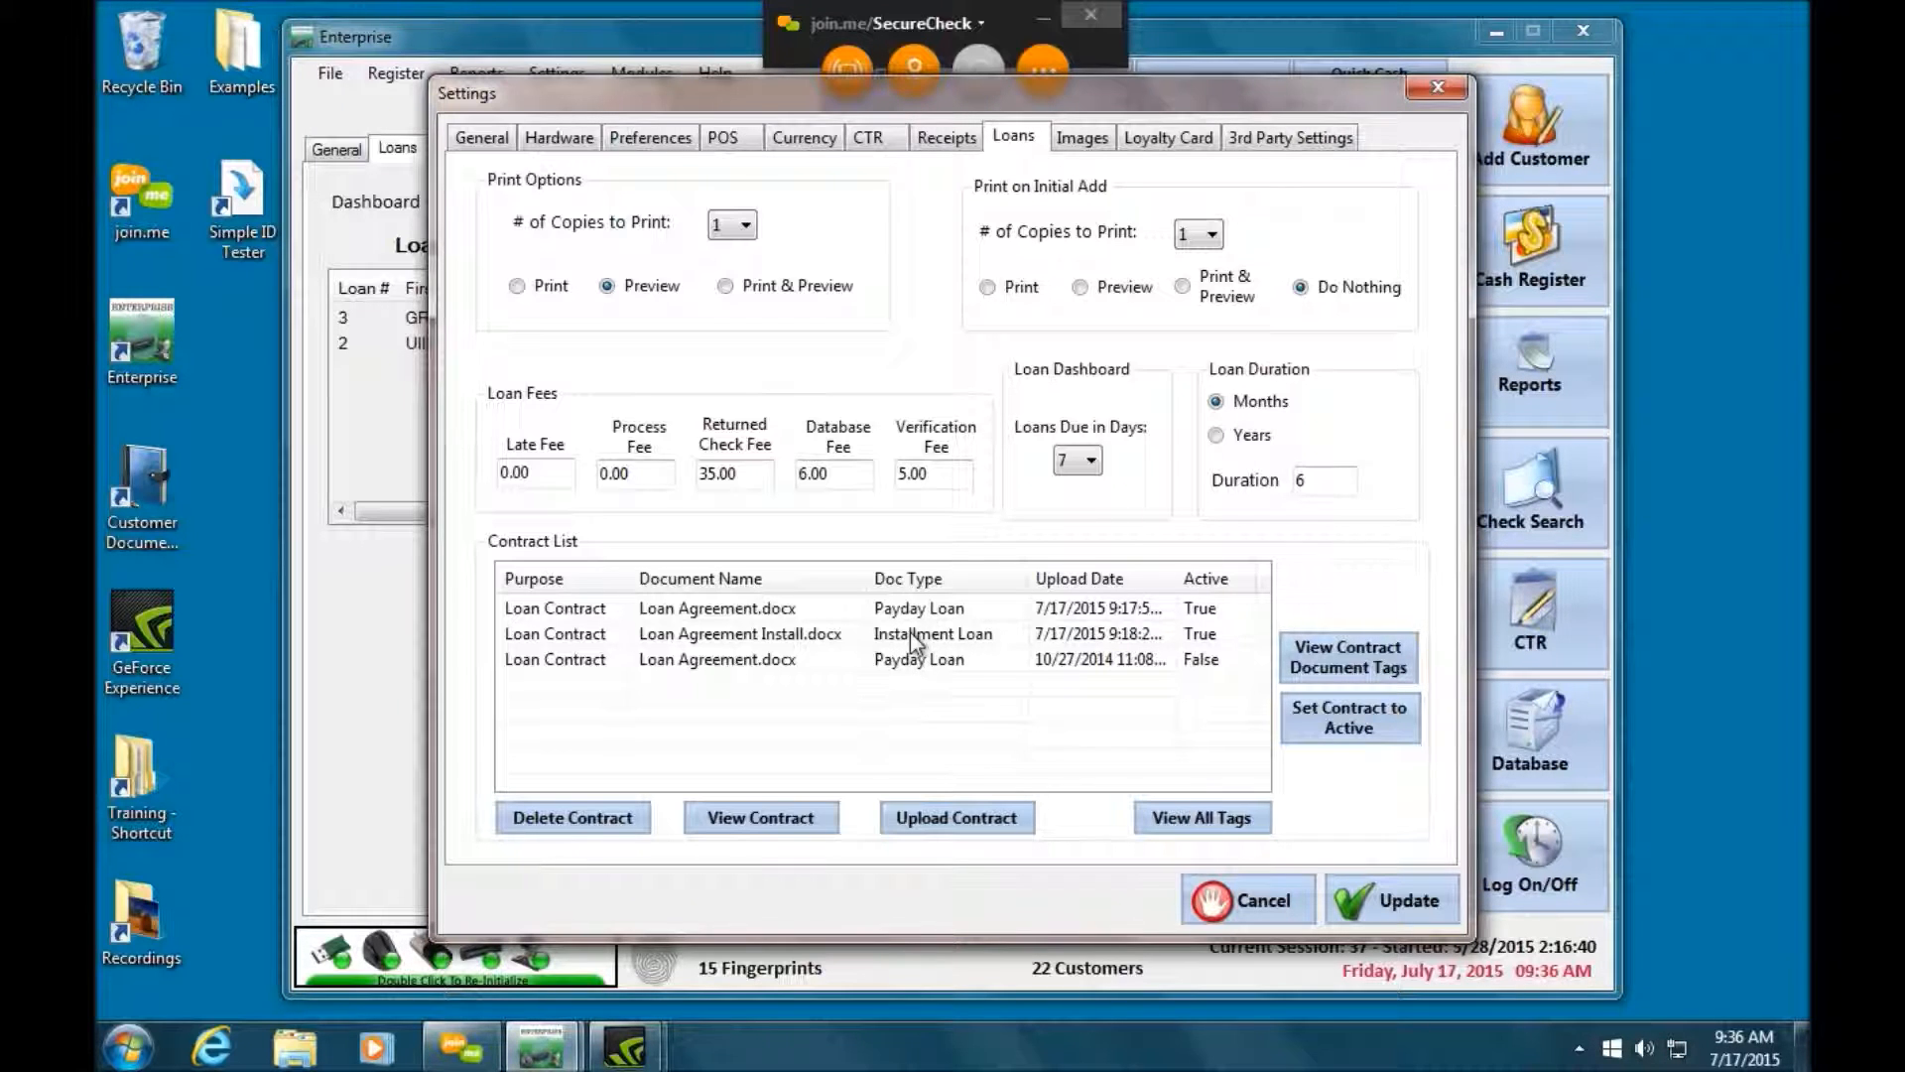
- Review the document tags used in the active payday loan contract, Loan Agreement.docx
click(552, 611)
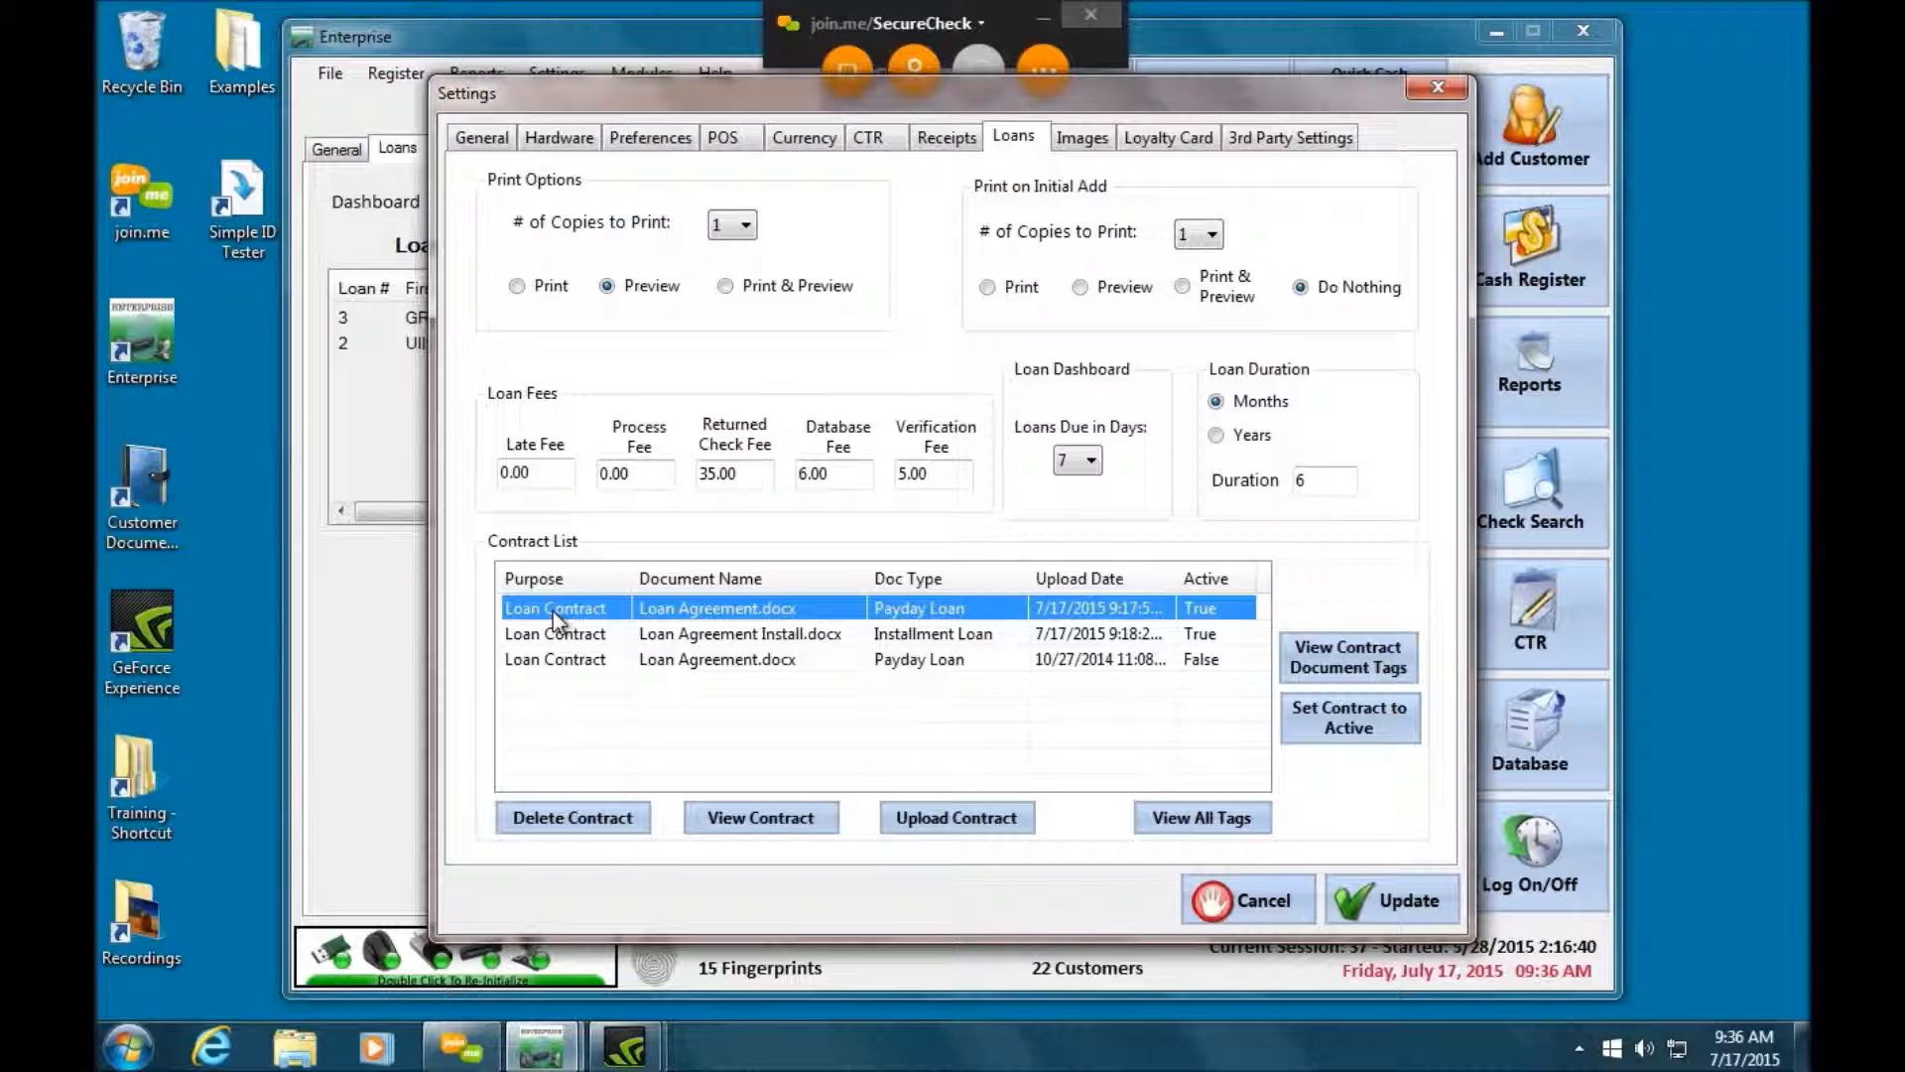
click(1345, 663)
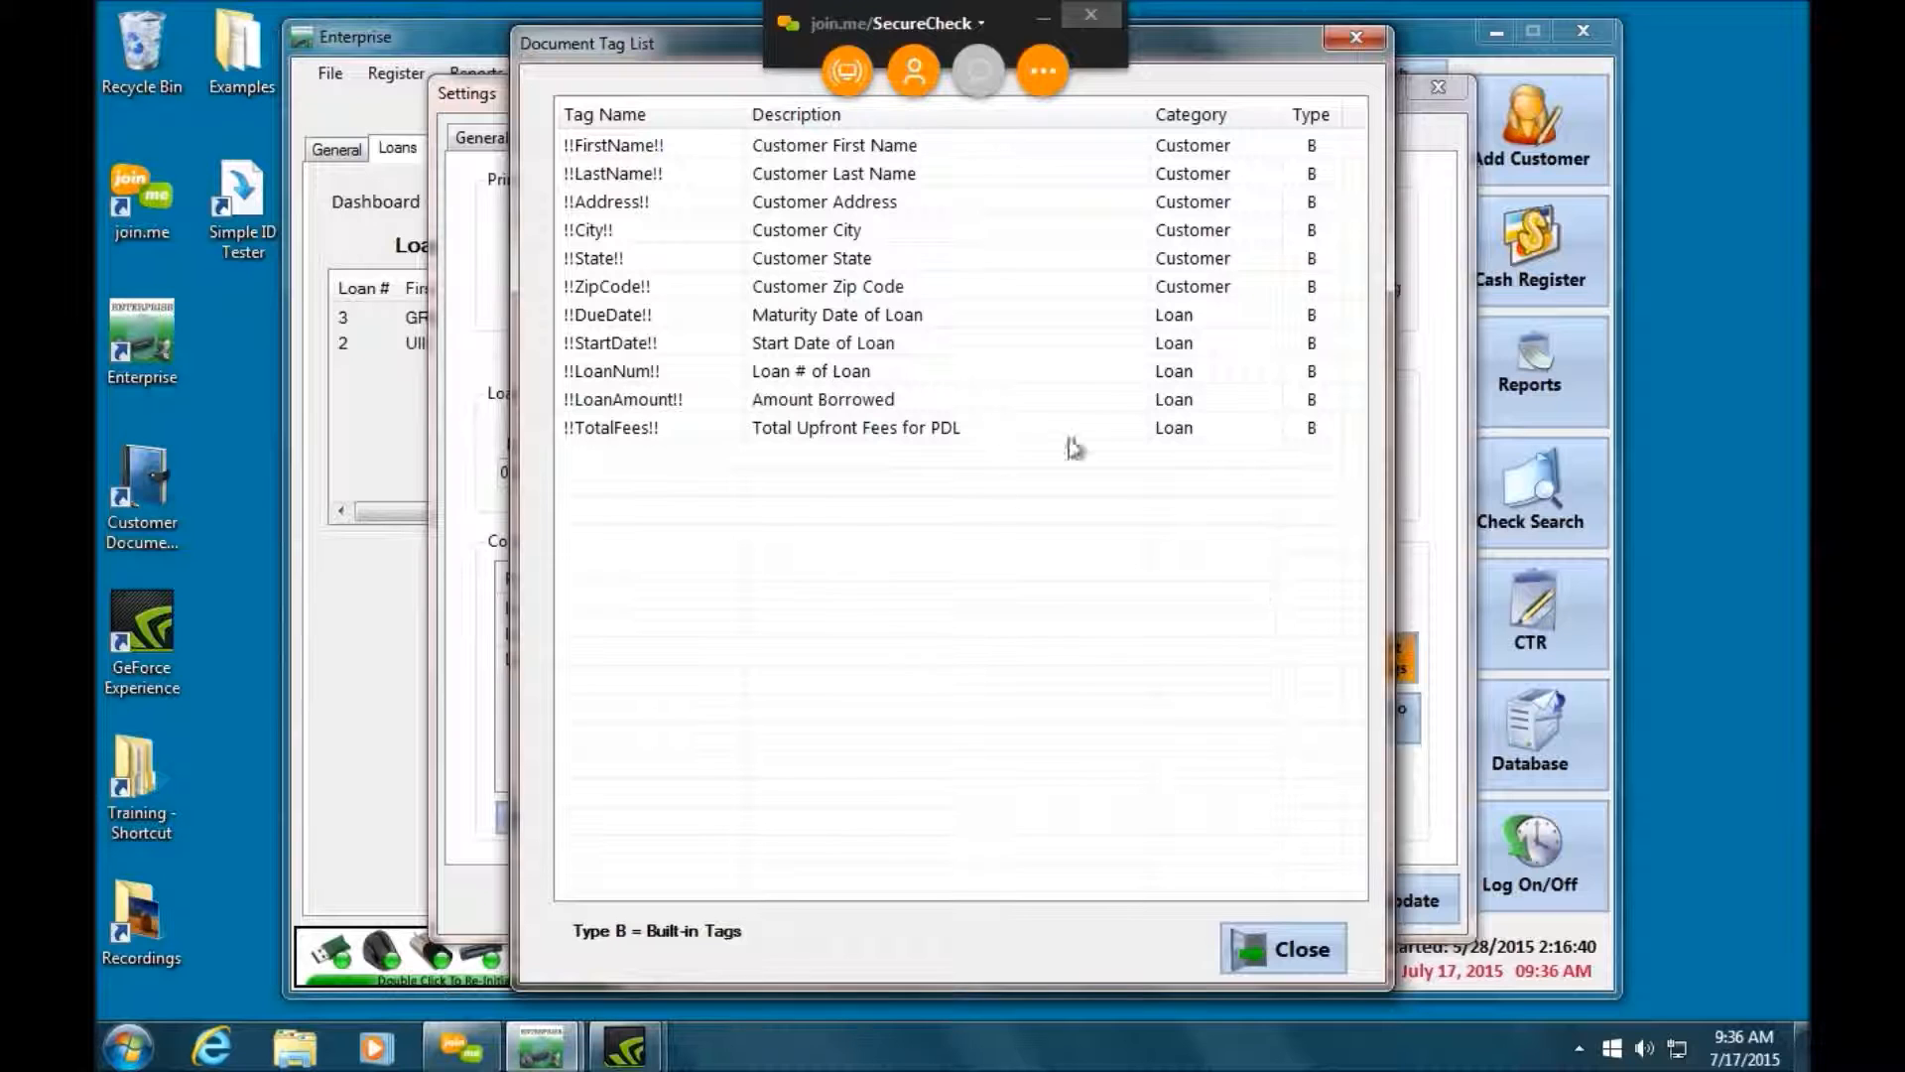
click(1306, 951)
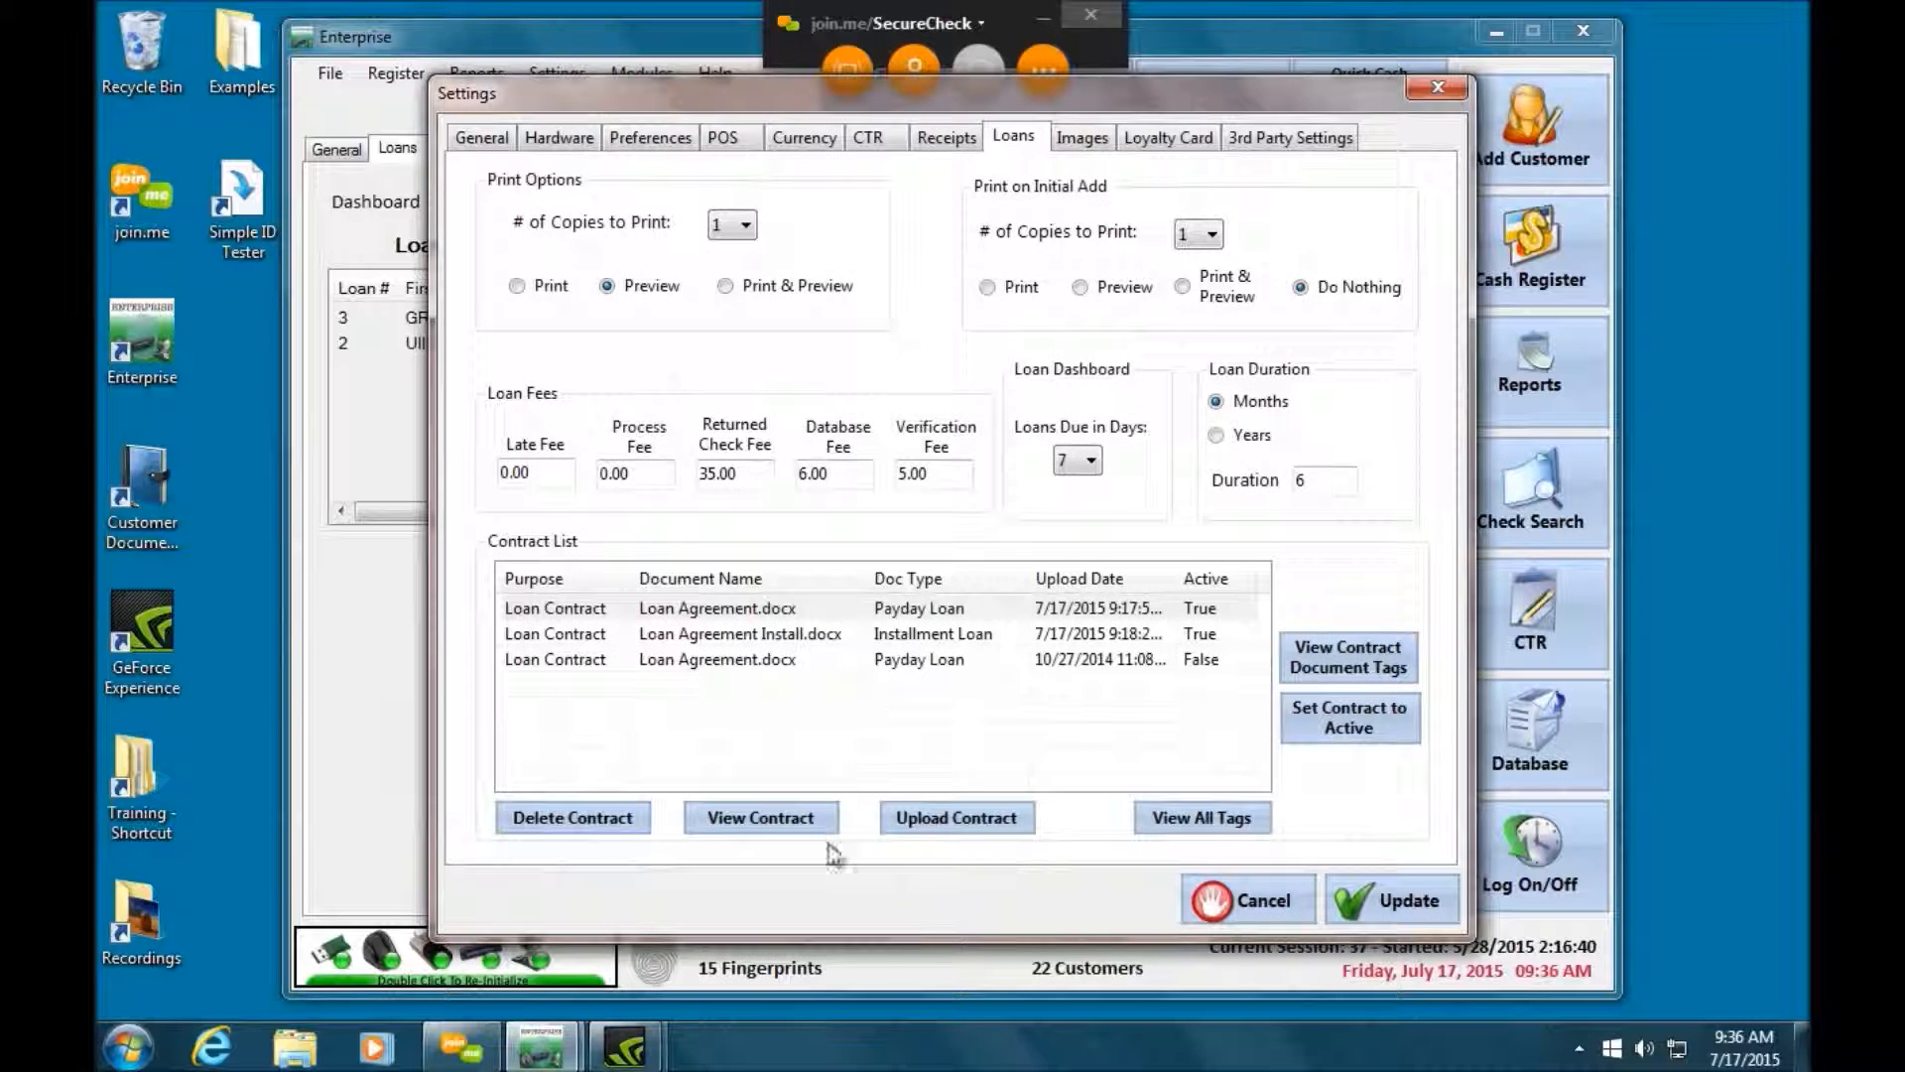
- Preview the active payday loan contract template, and leave the settings without updating them
click(764, 819)
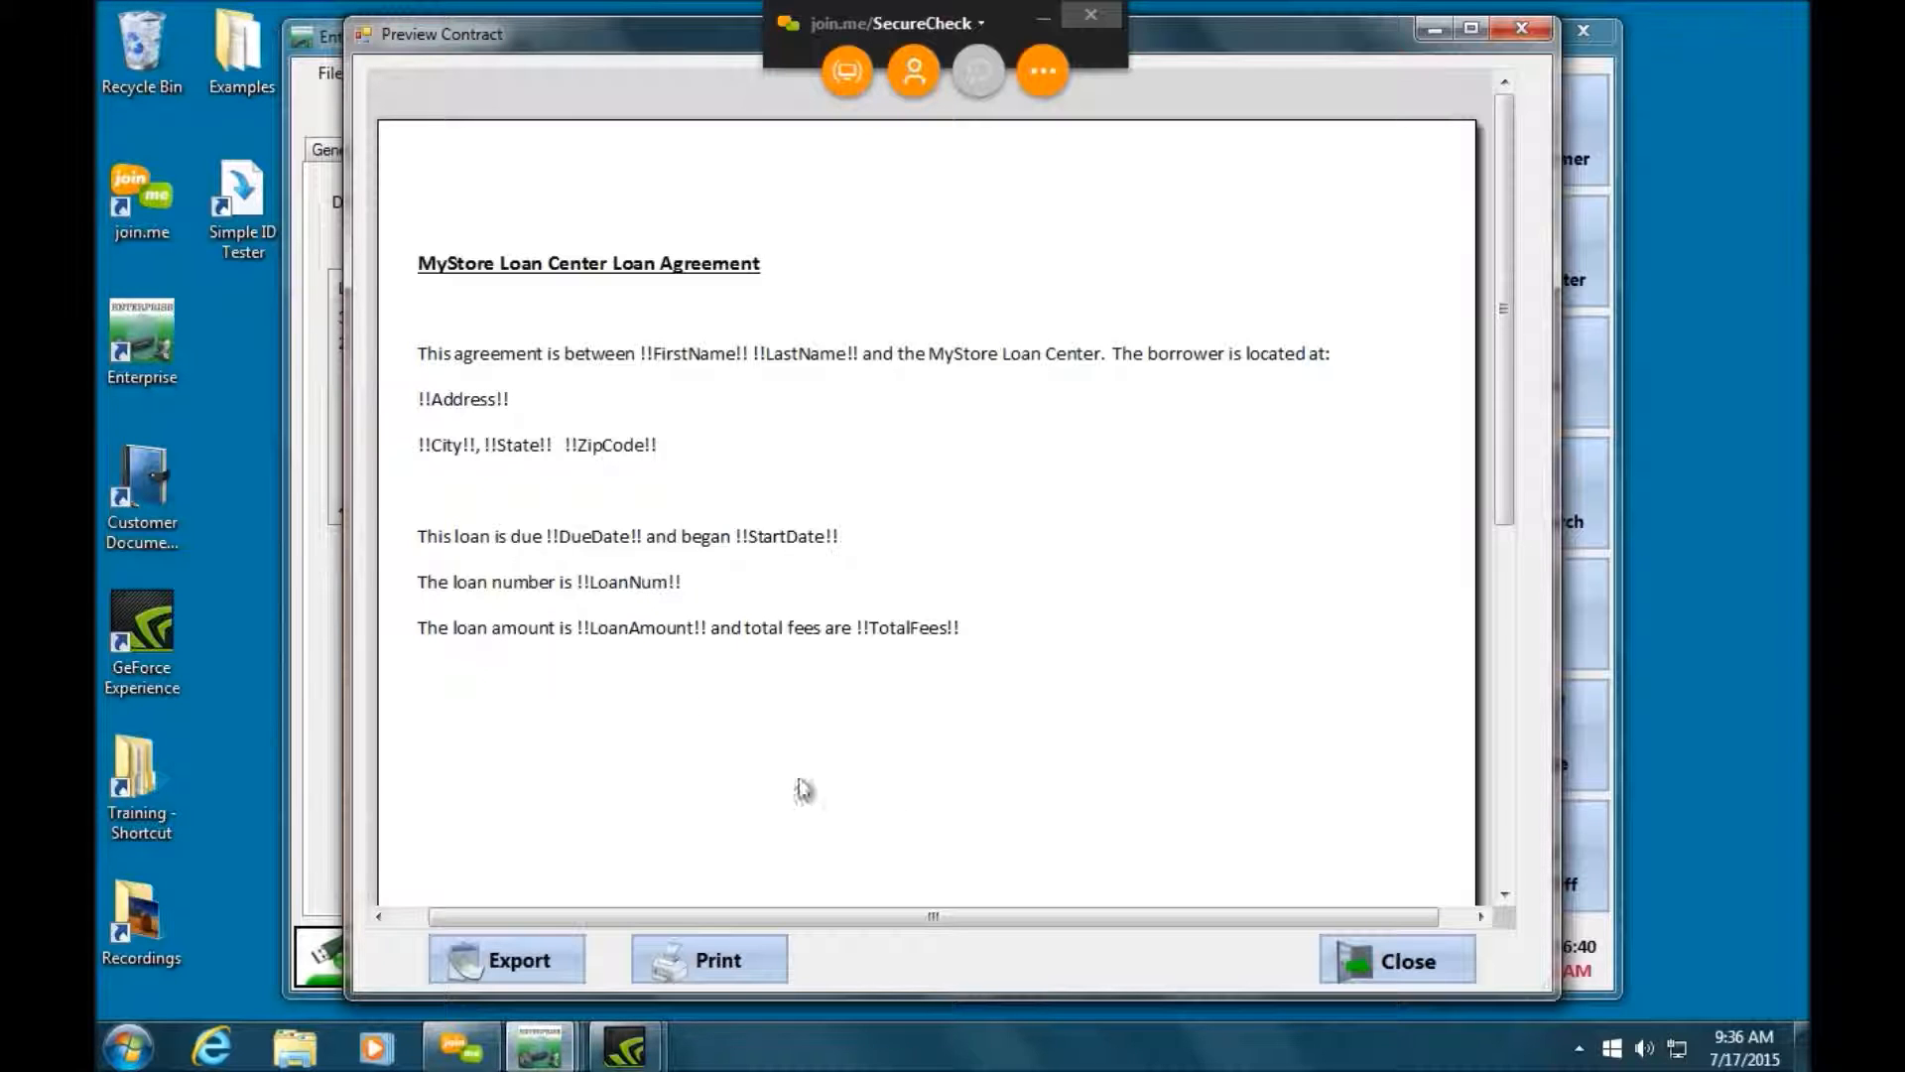
click(1425, 960)
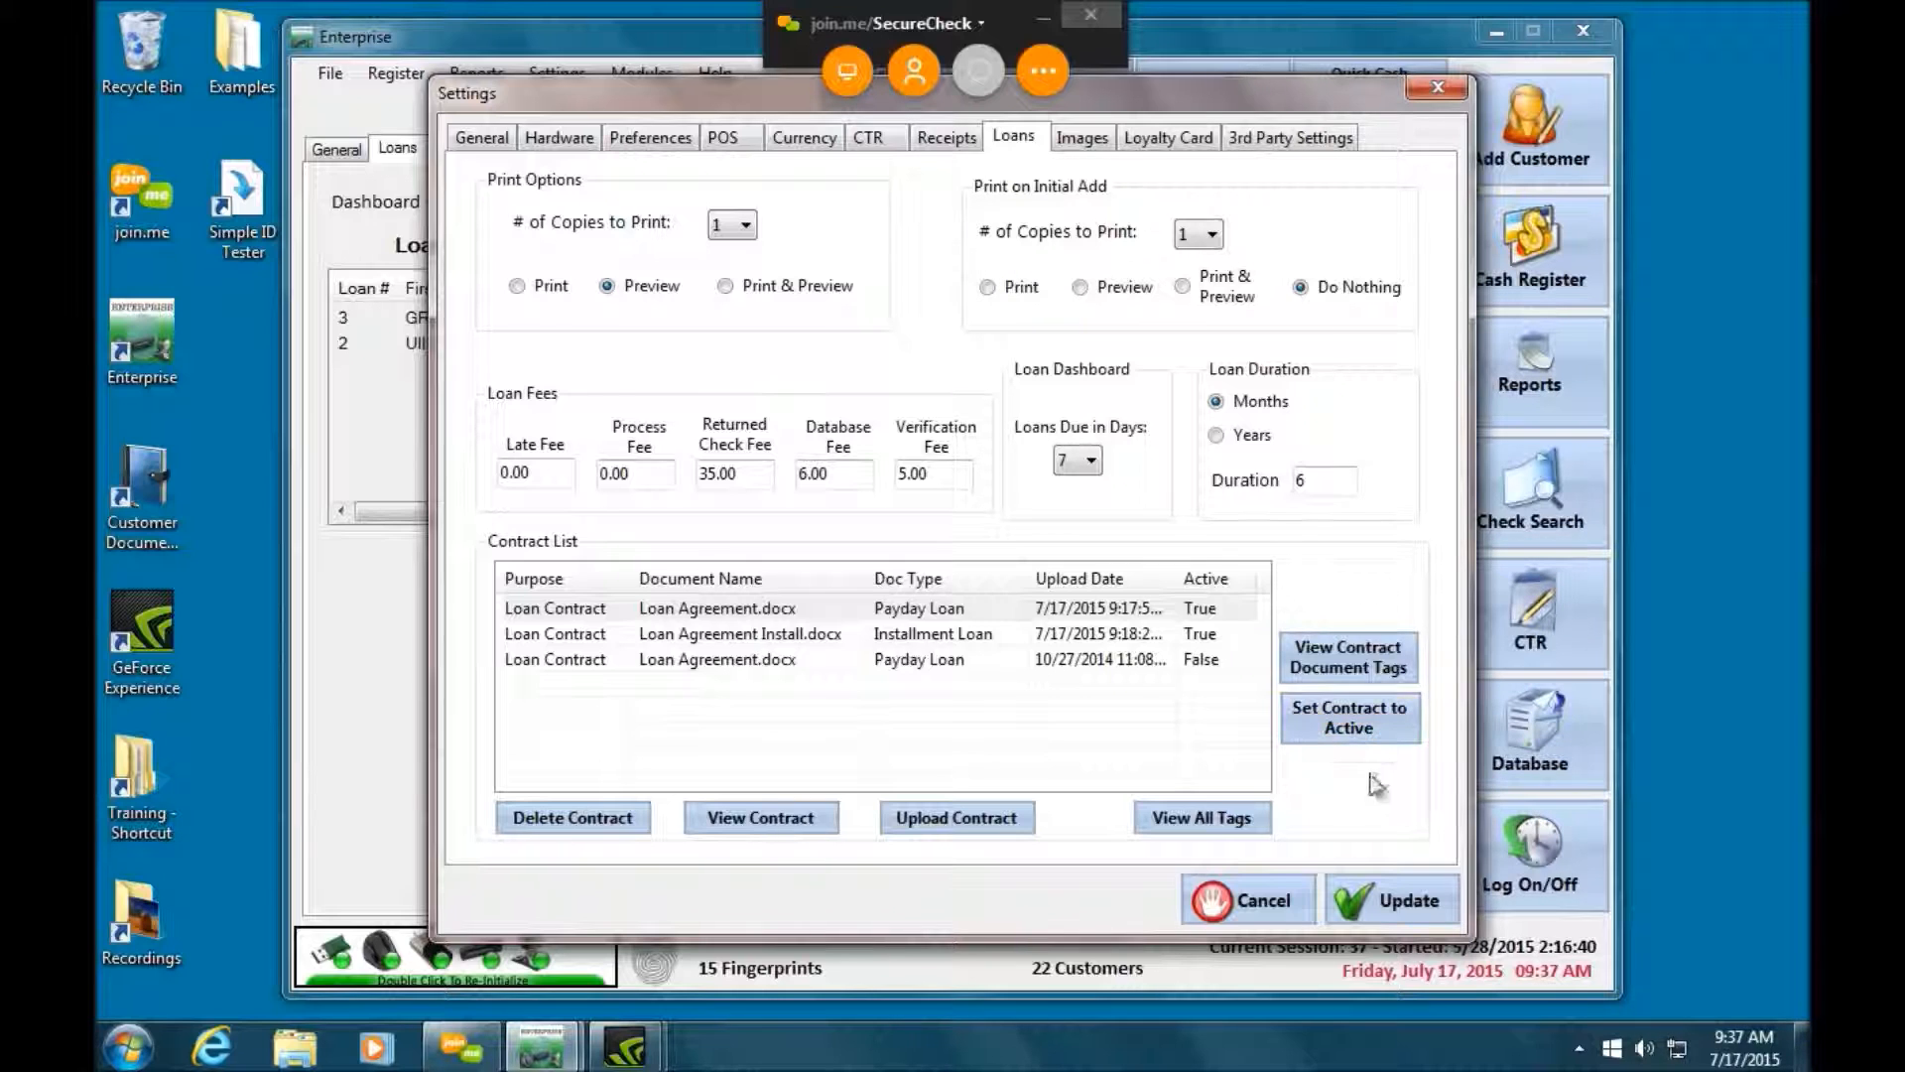
click(1280, 903)
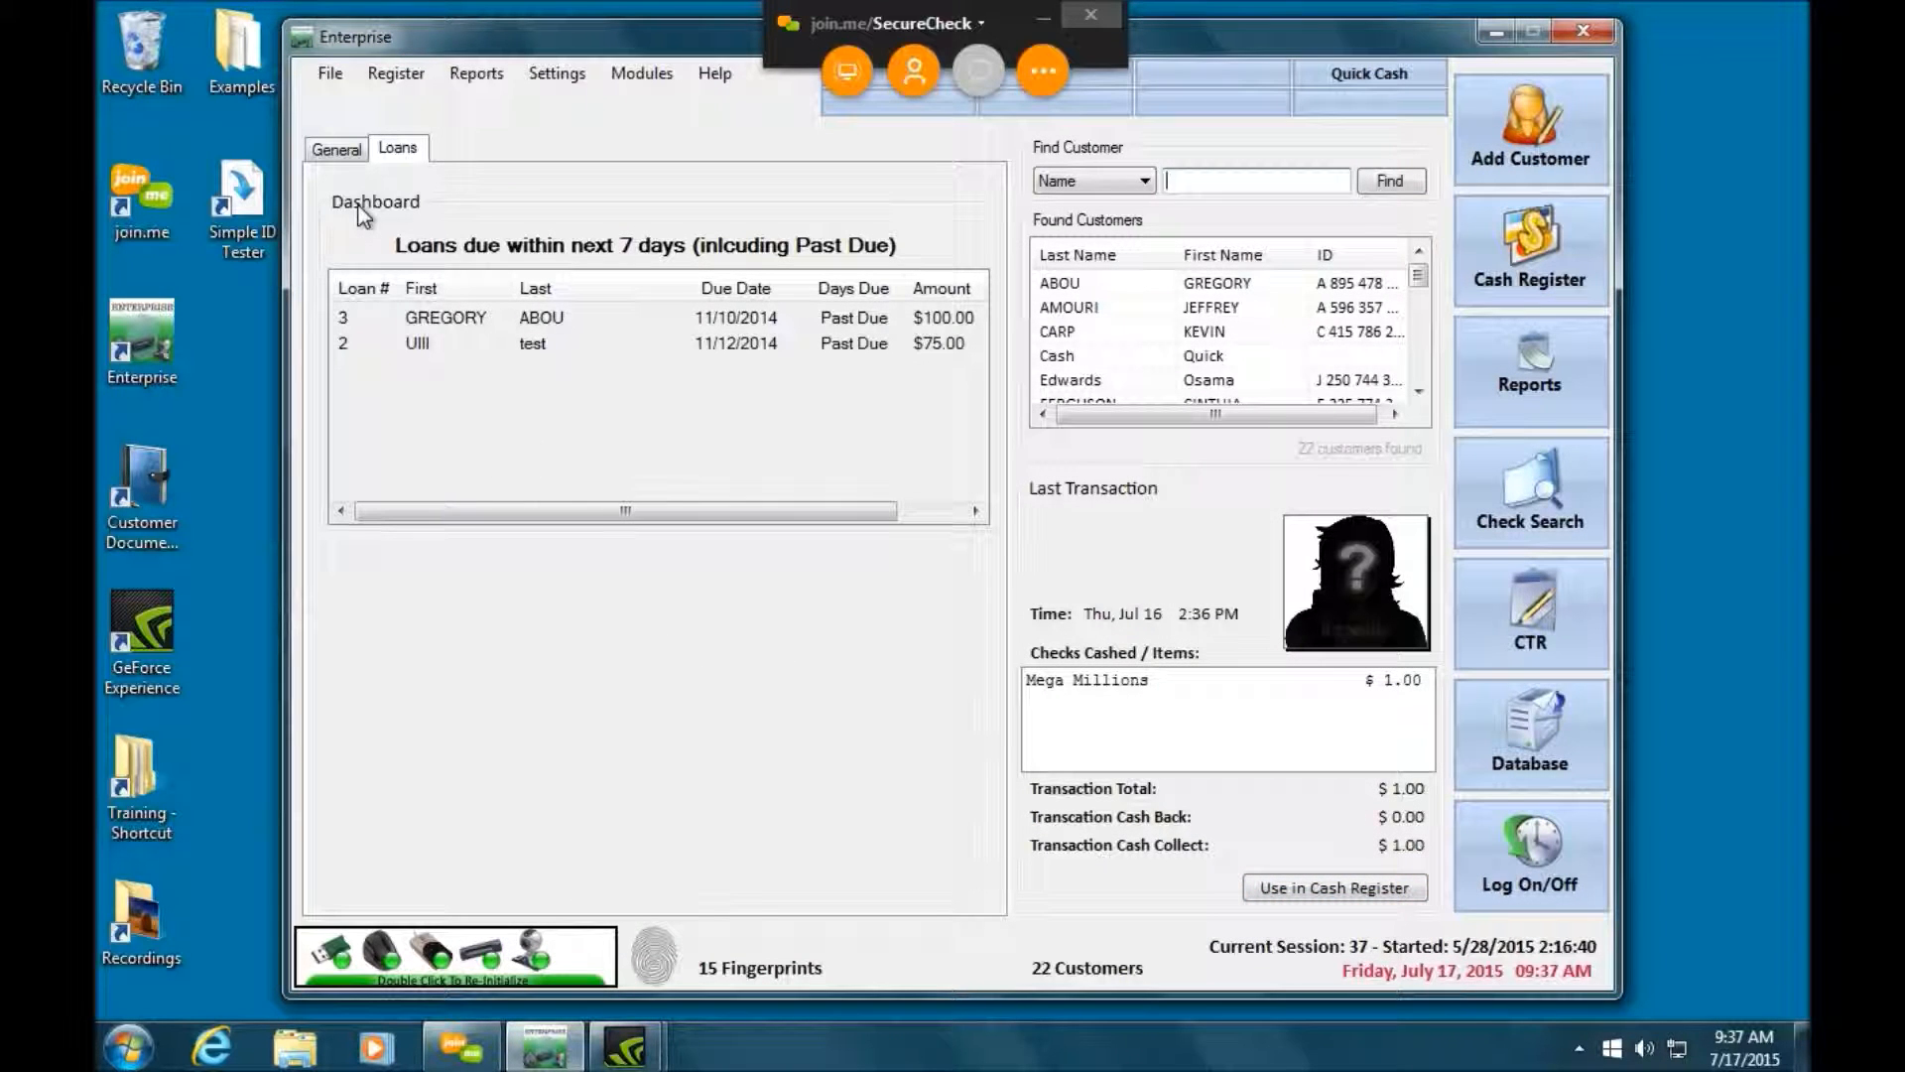
- Review the check, payday loan and installment loan fee structures in the database editor
click(1527, 742)
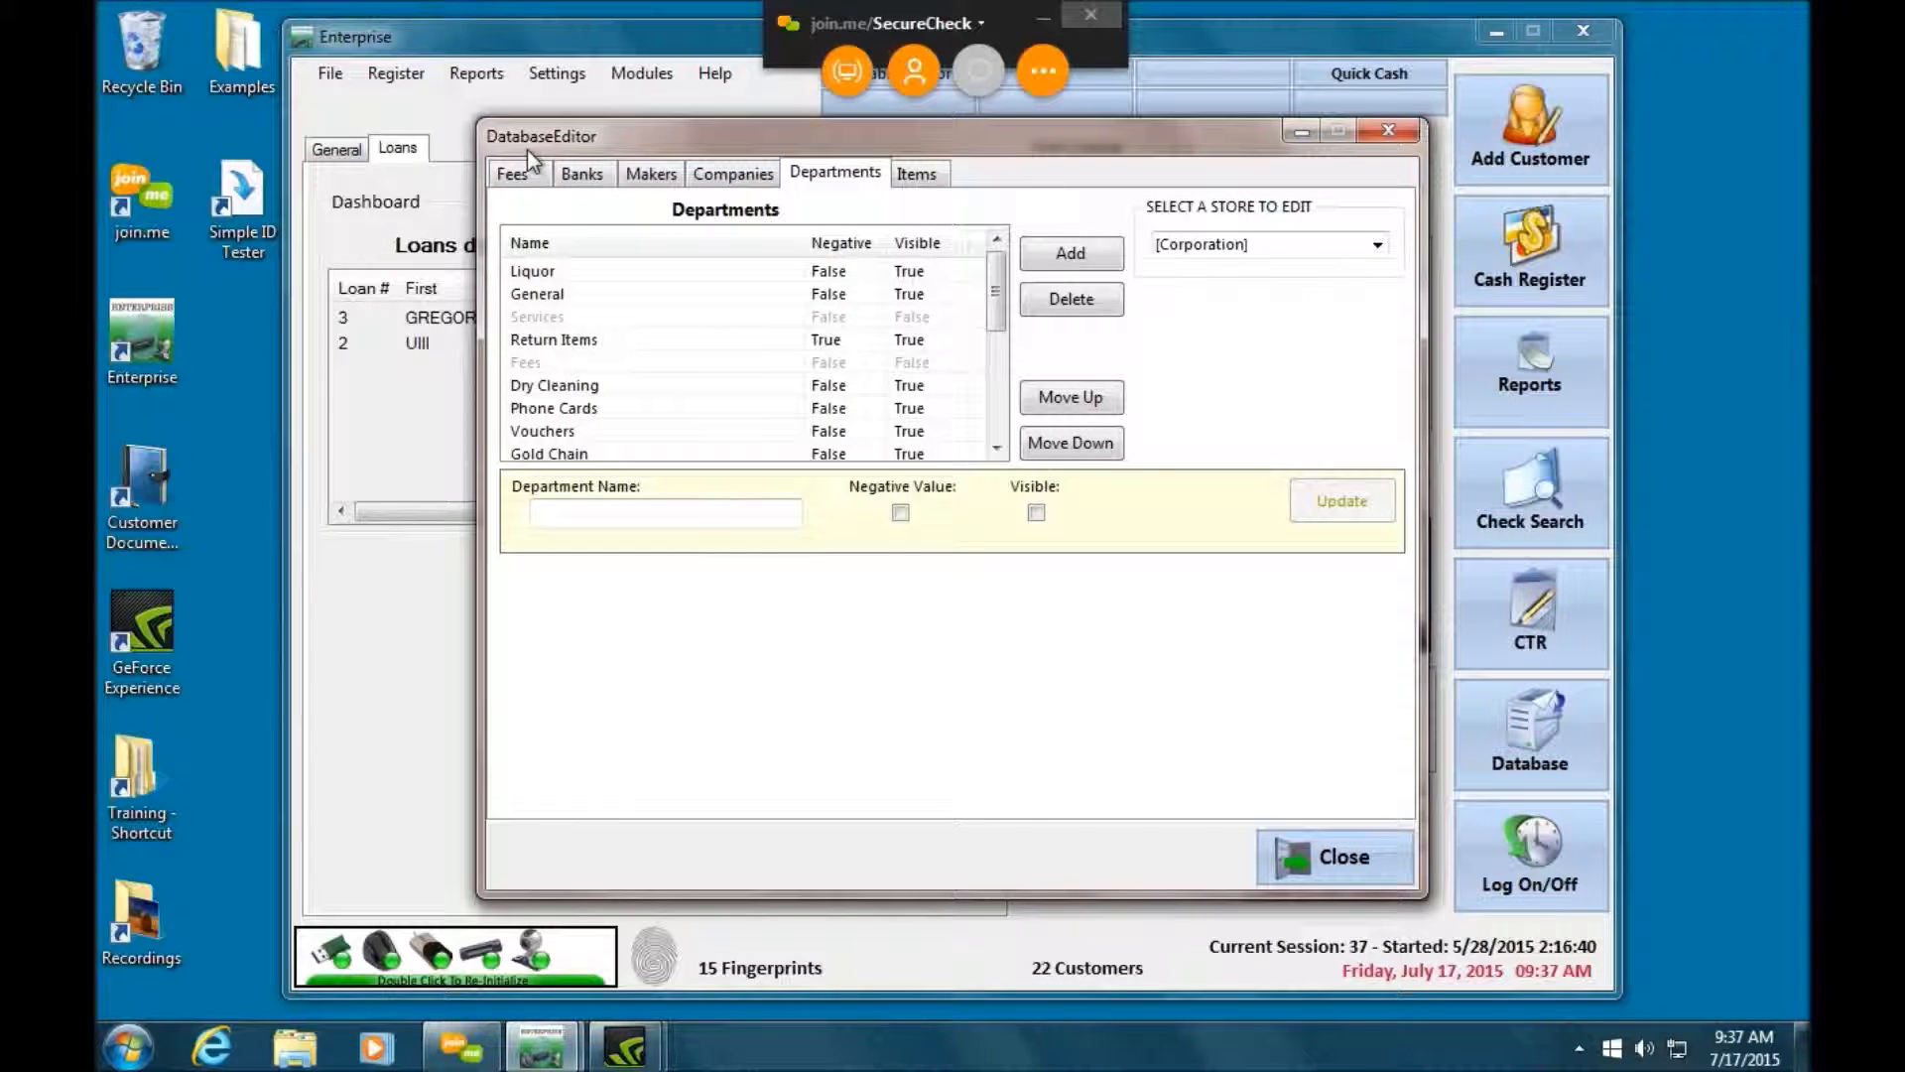
click(526, 178)
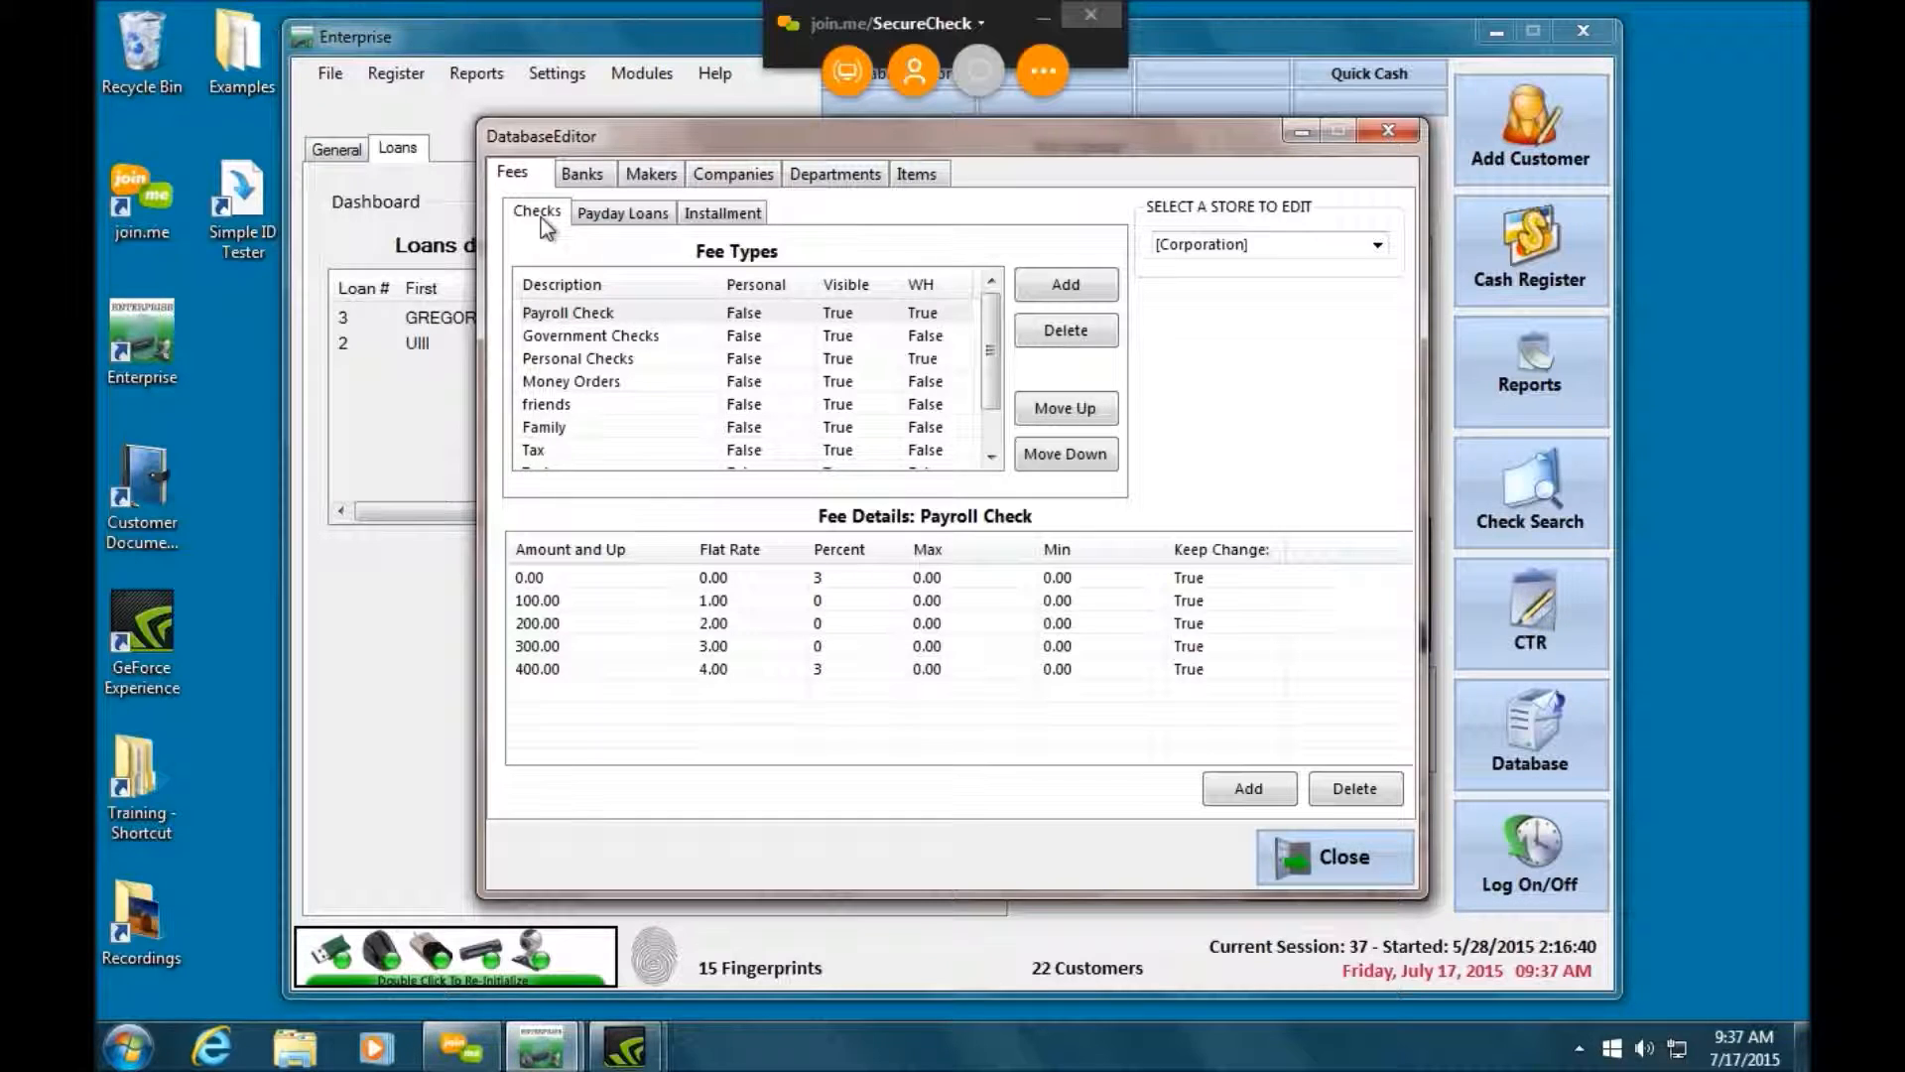
click(618, 220)
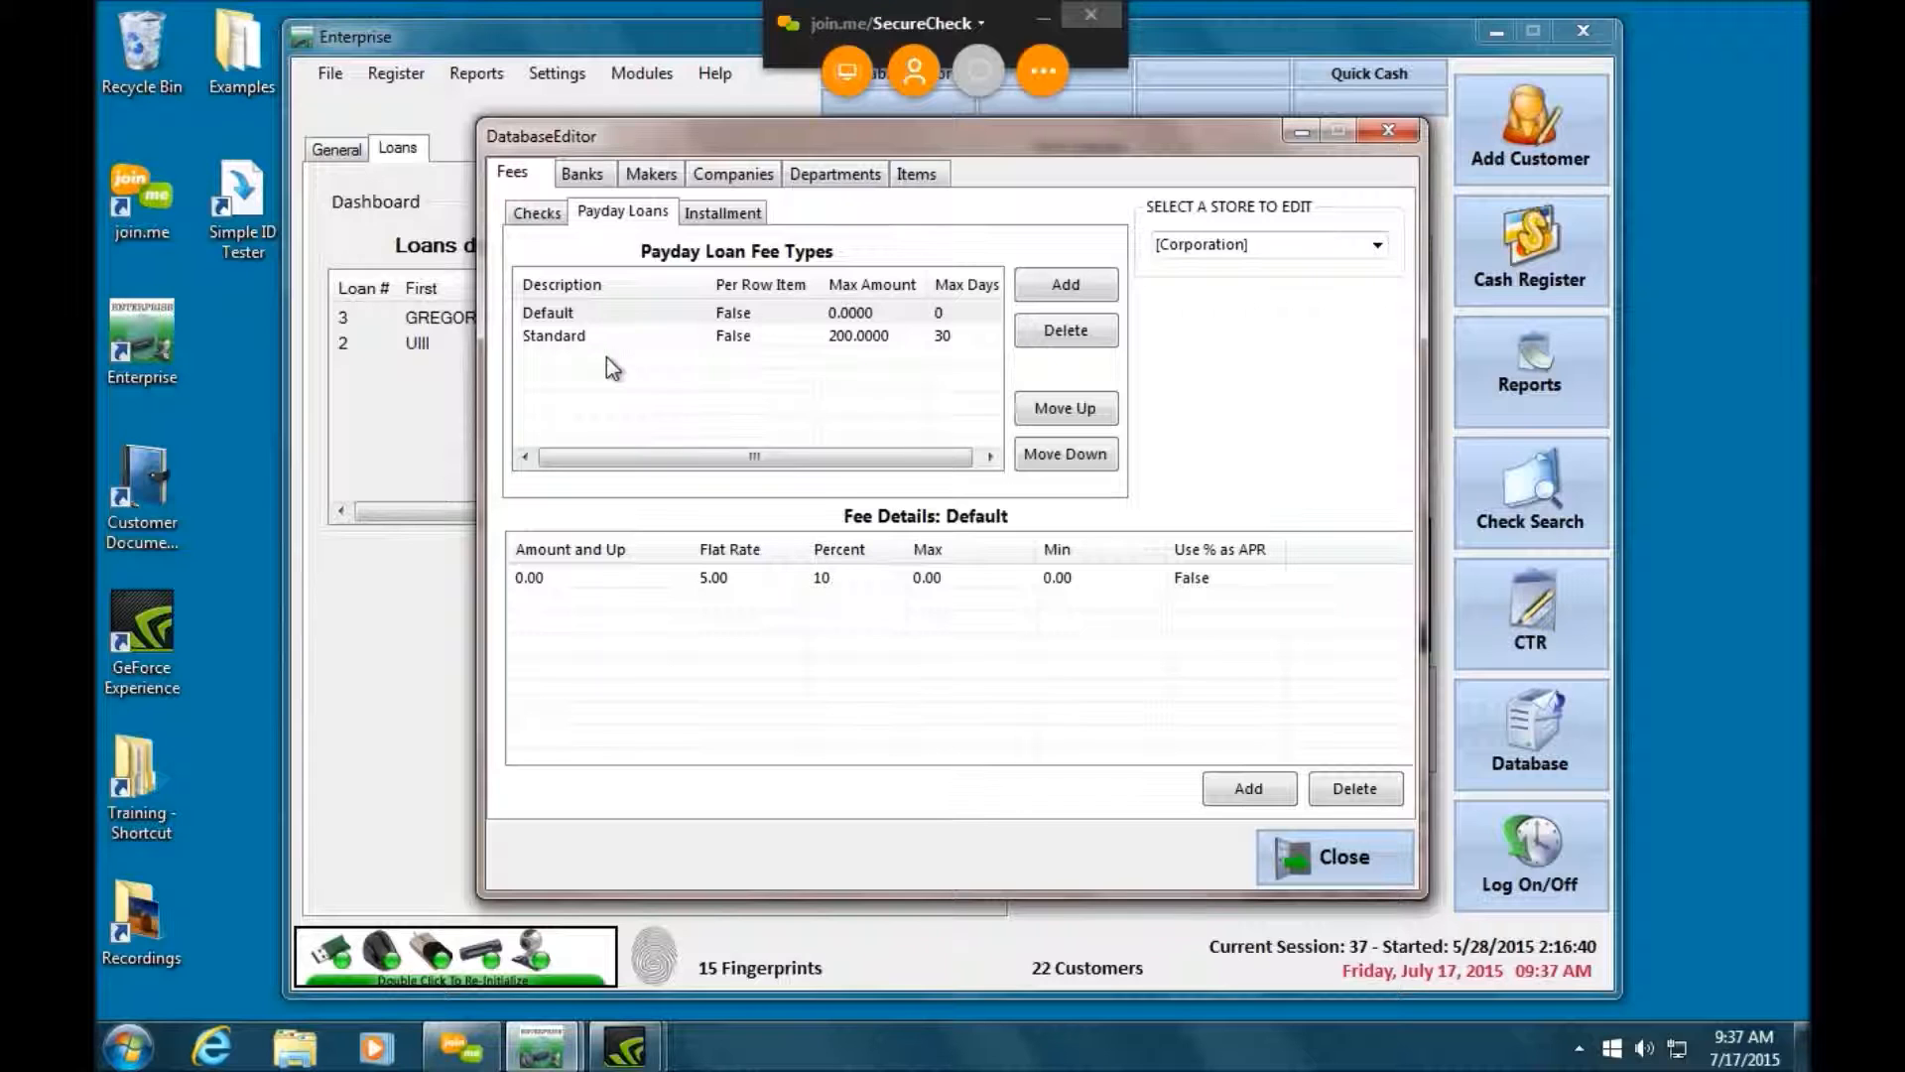
click(723, 212)
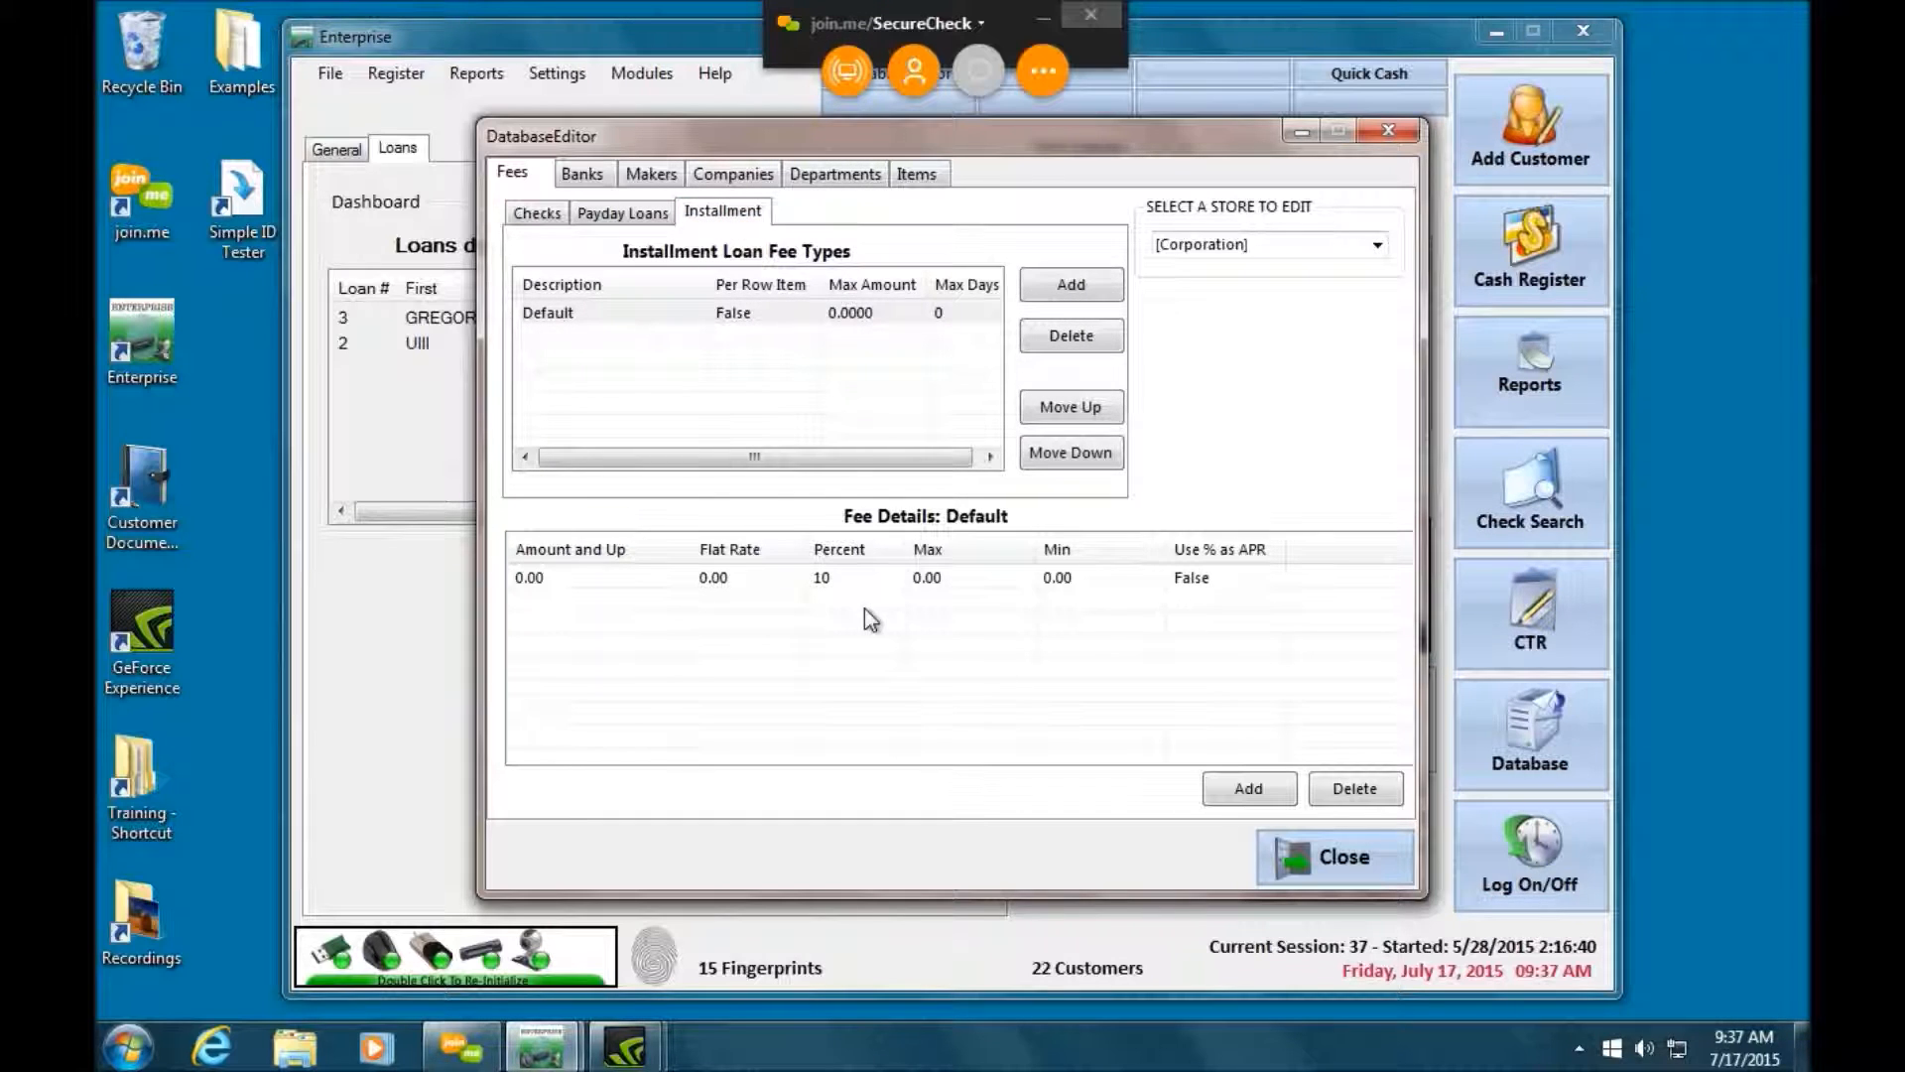
click(1383, 866)
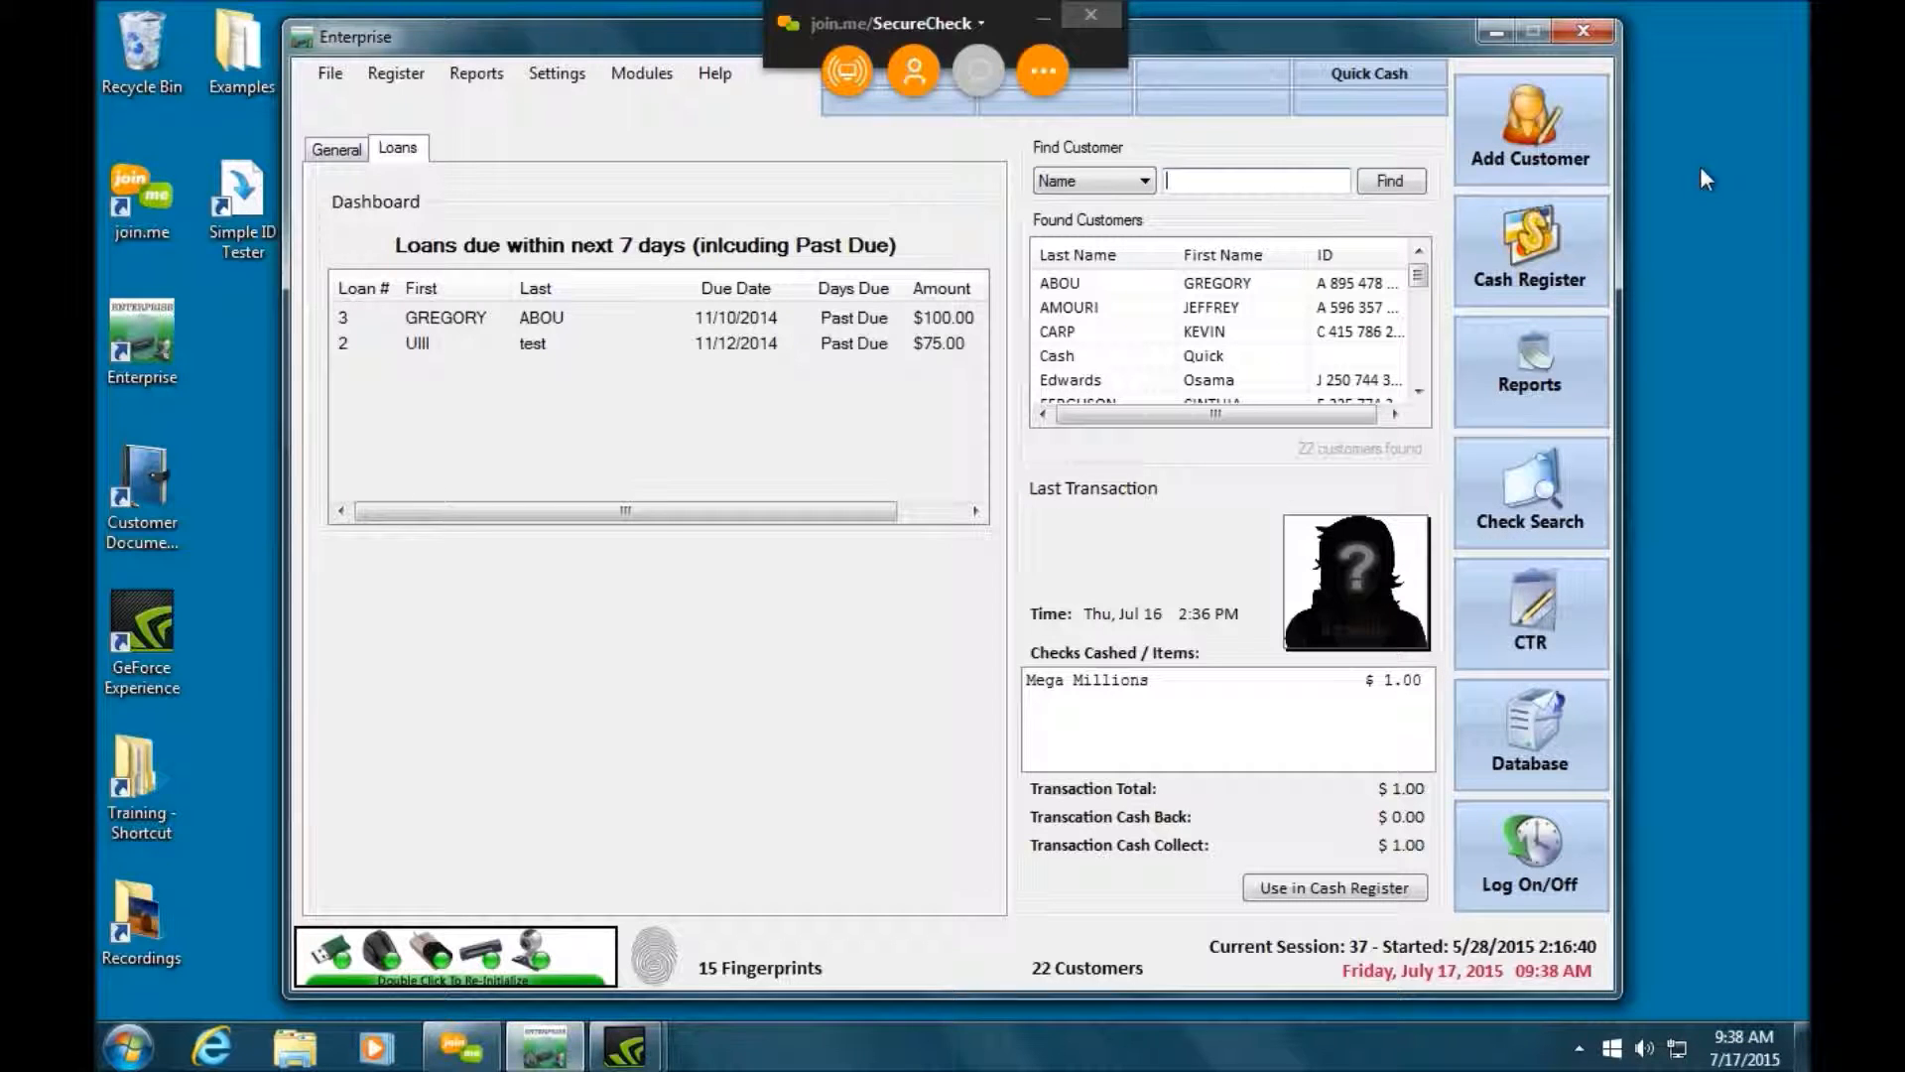
- Examine the loan history in the profile of the first customer in the found customers list
click(1212, 282)
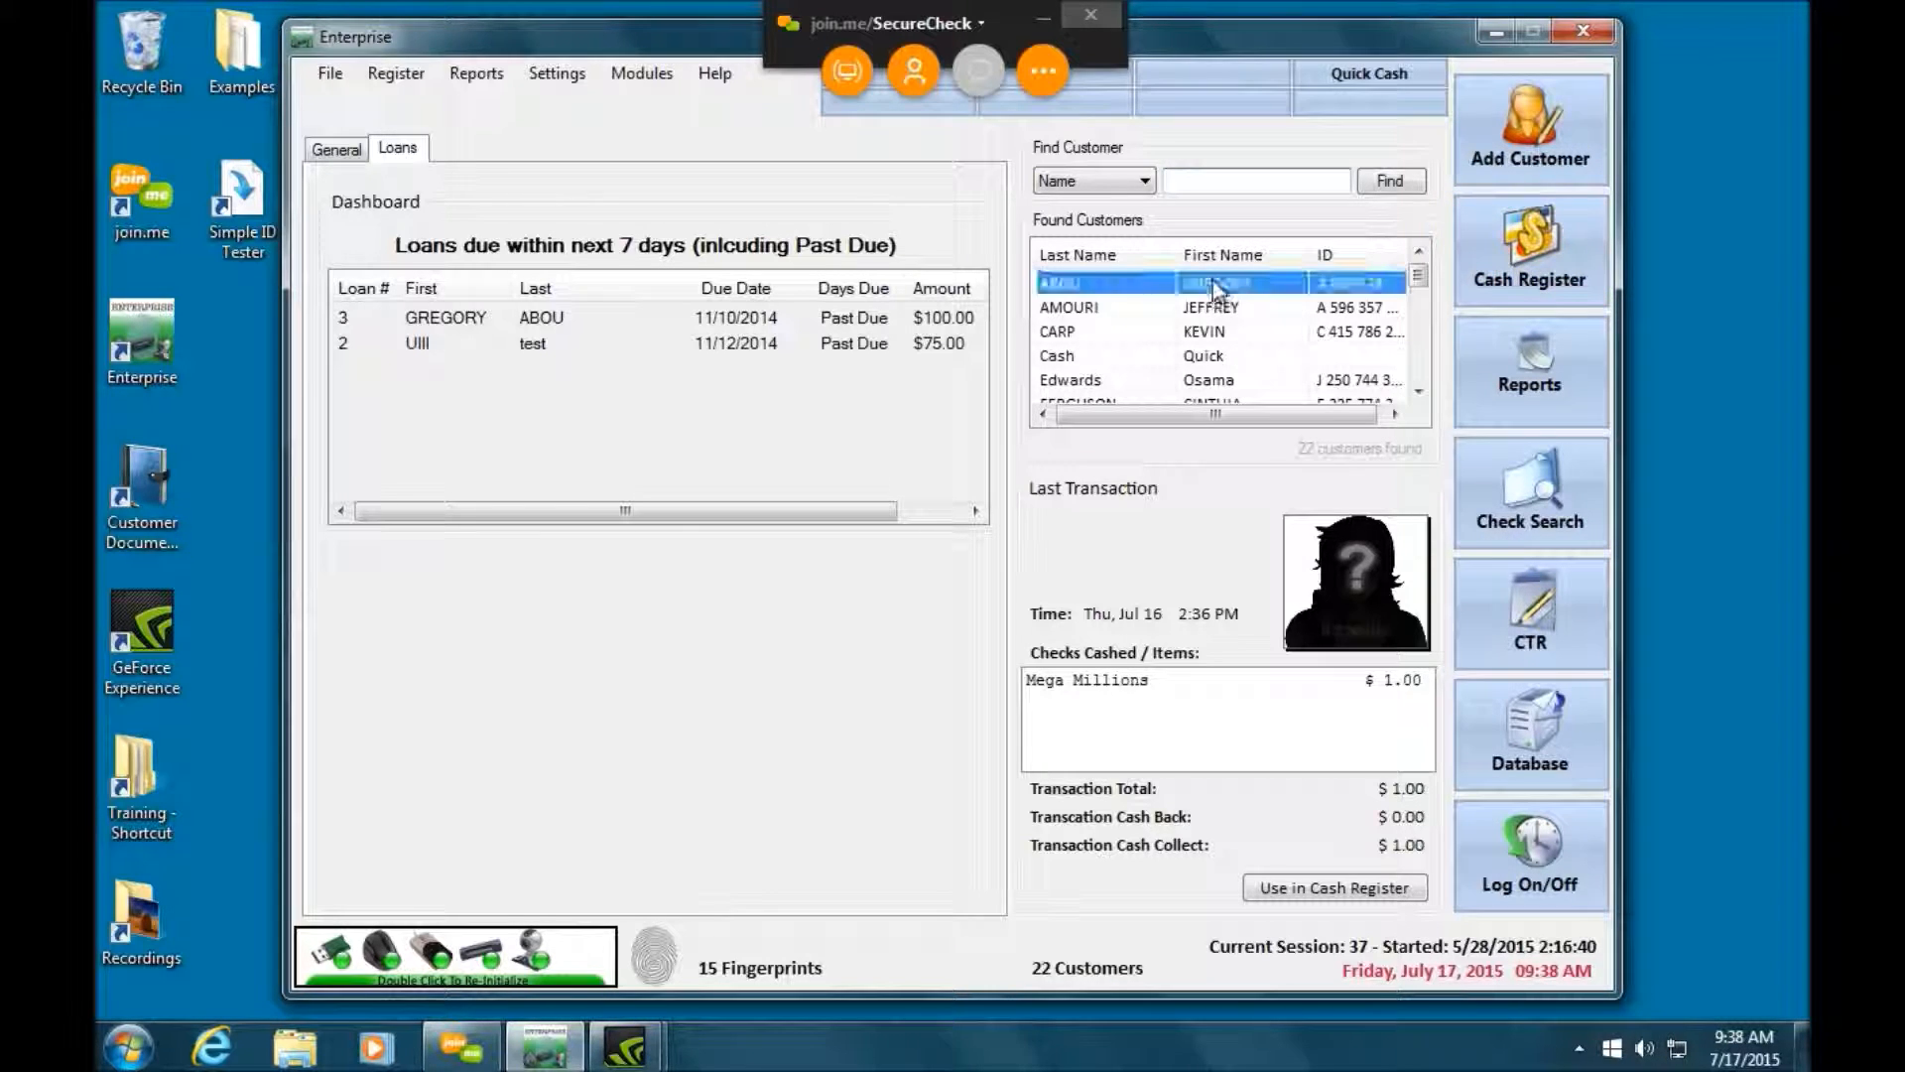
double_click(1213, 282)
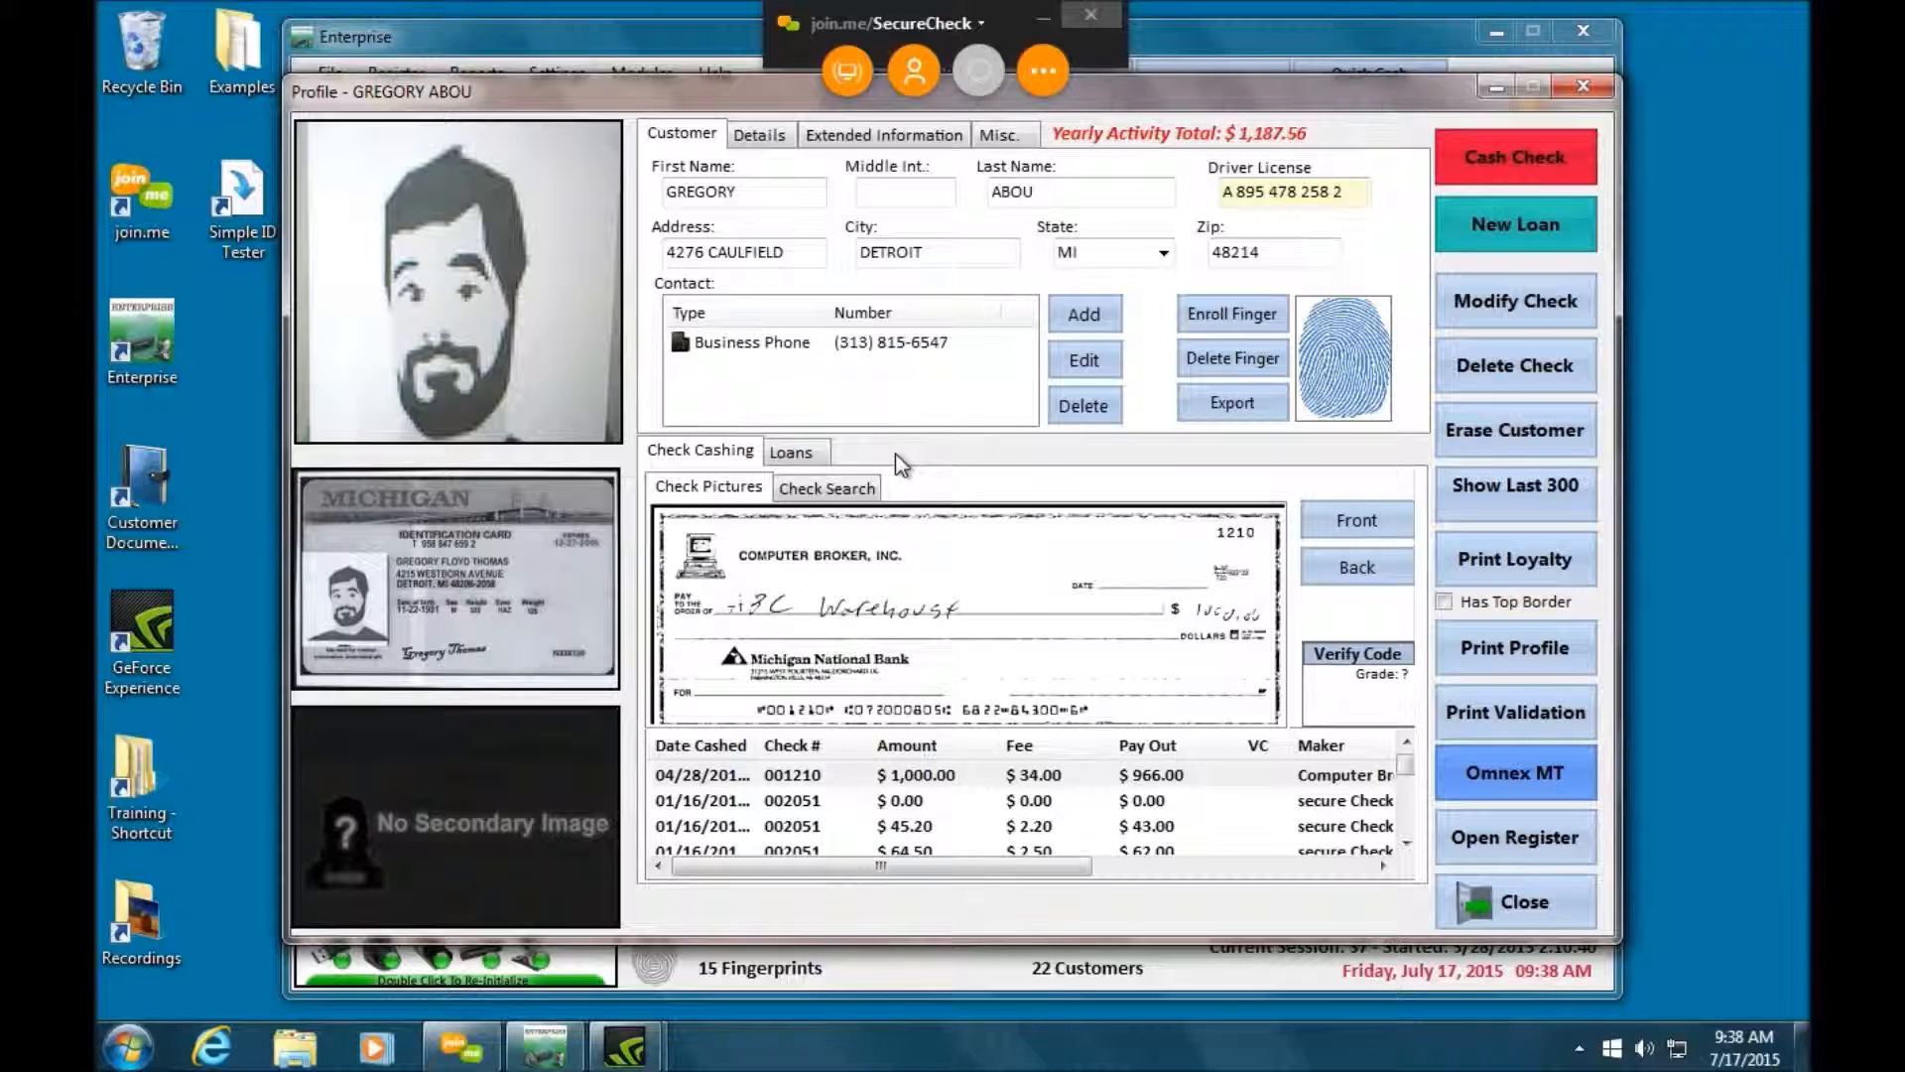
click(811, 450)
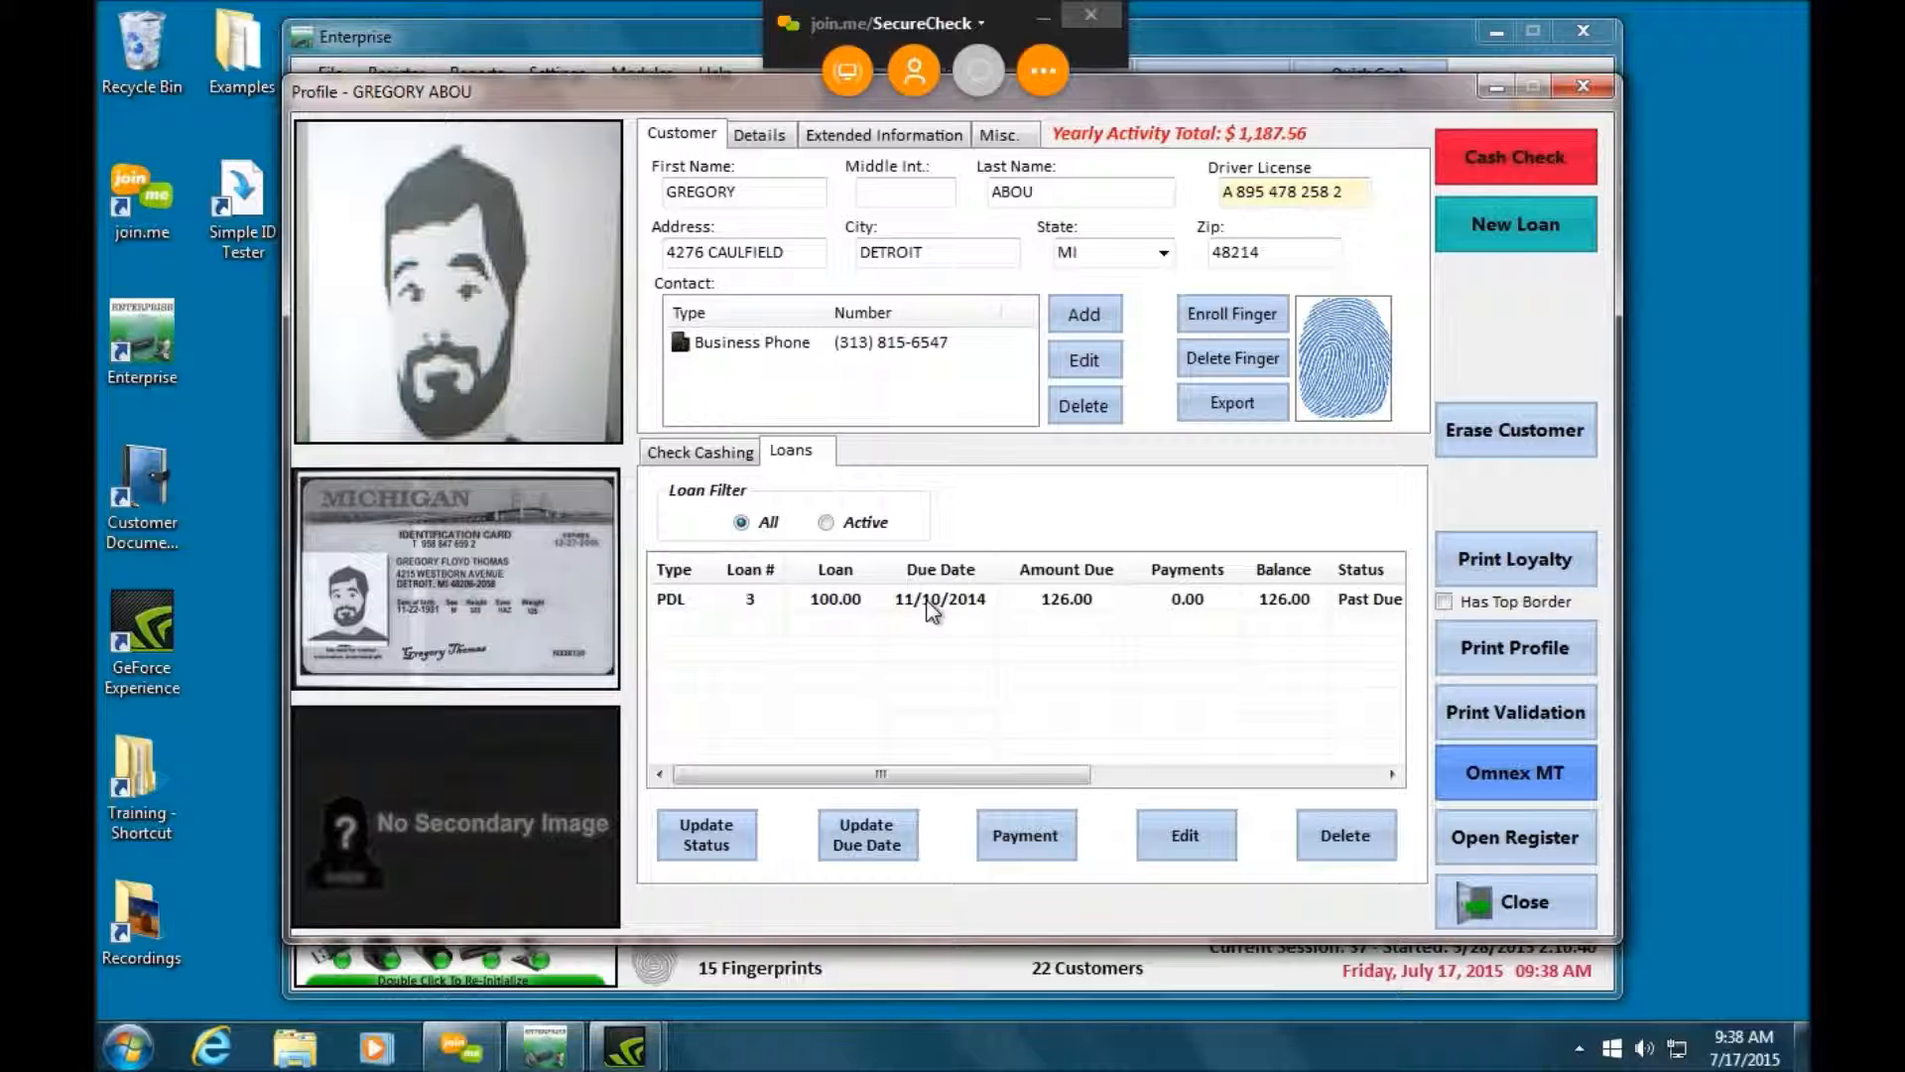
click(1513, 905)
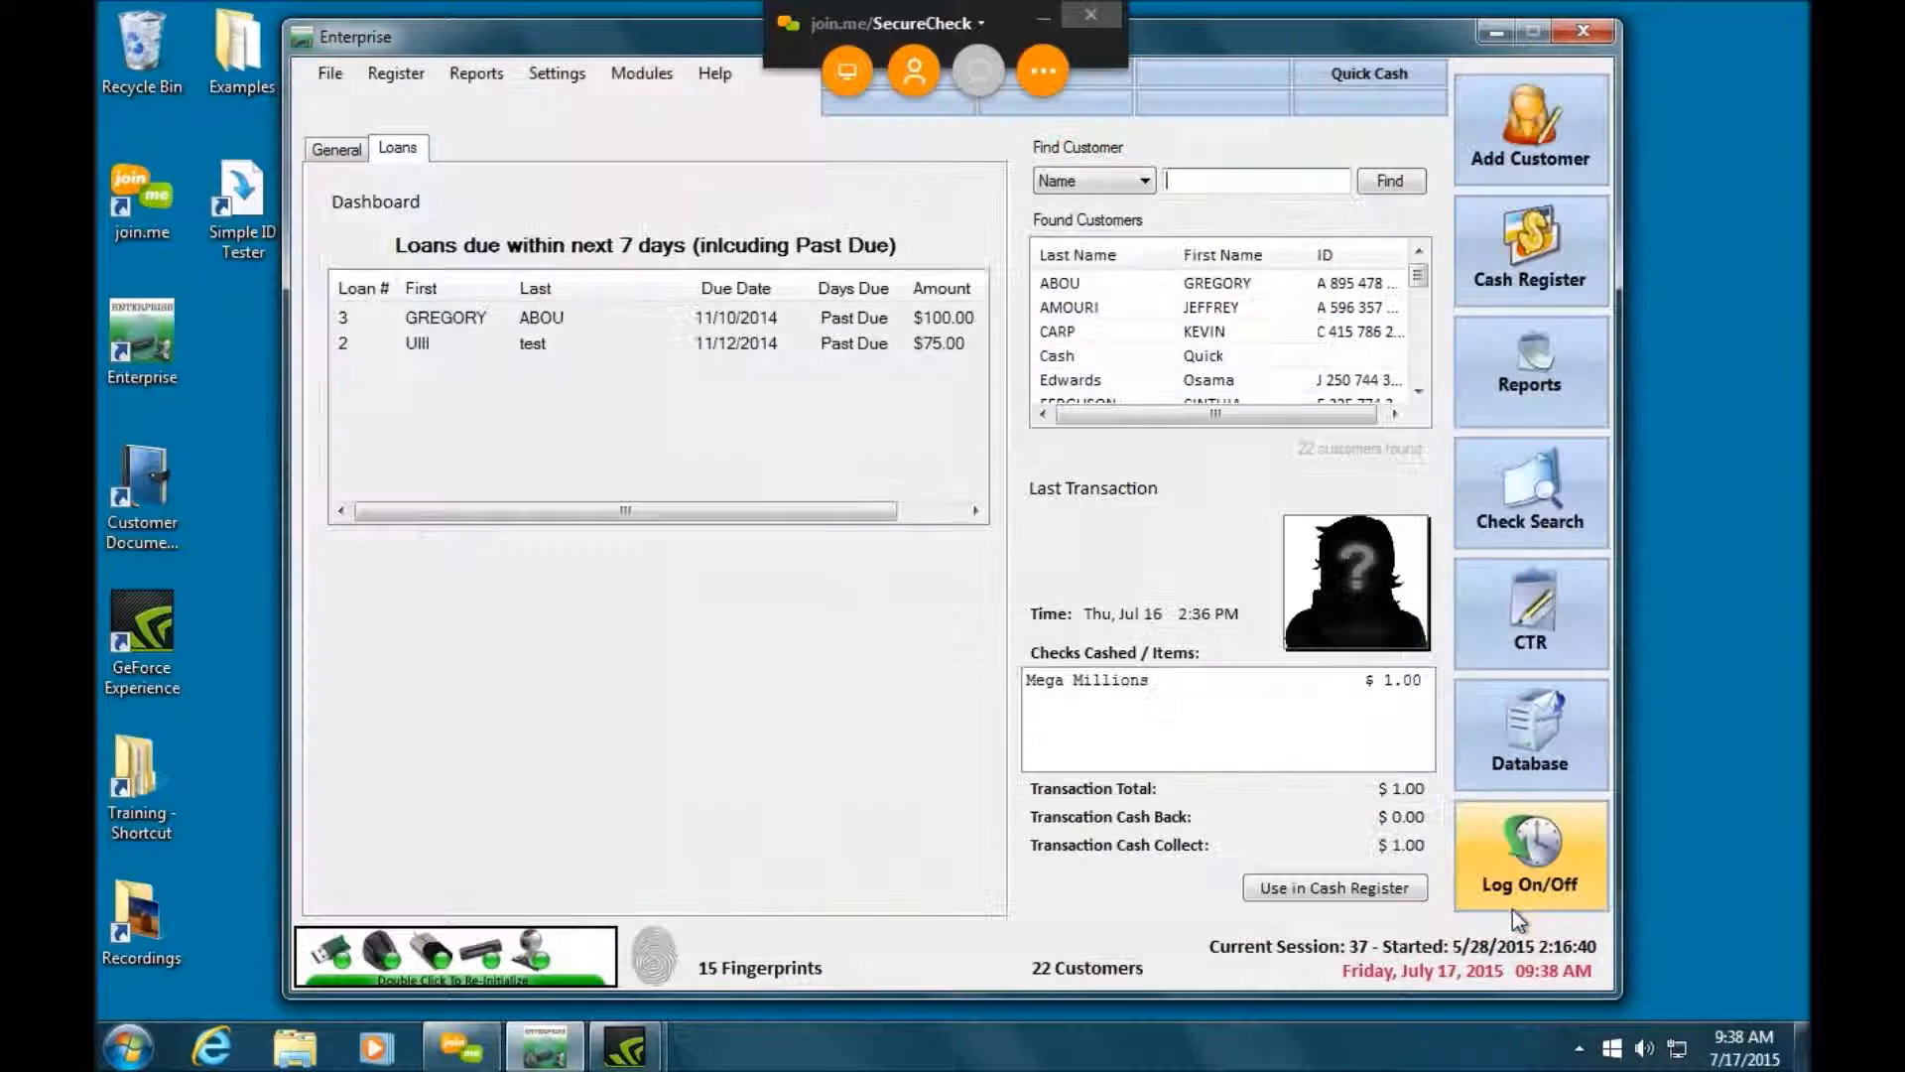
- Open the loan history in the profile of the customer listed directly above "test"
scroll(1421, 375, down, 5)
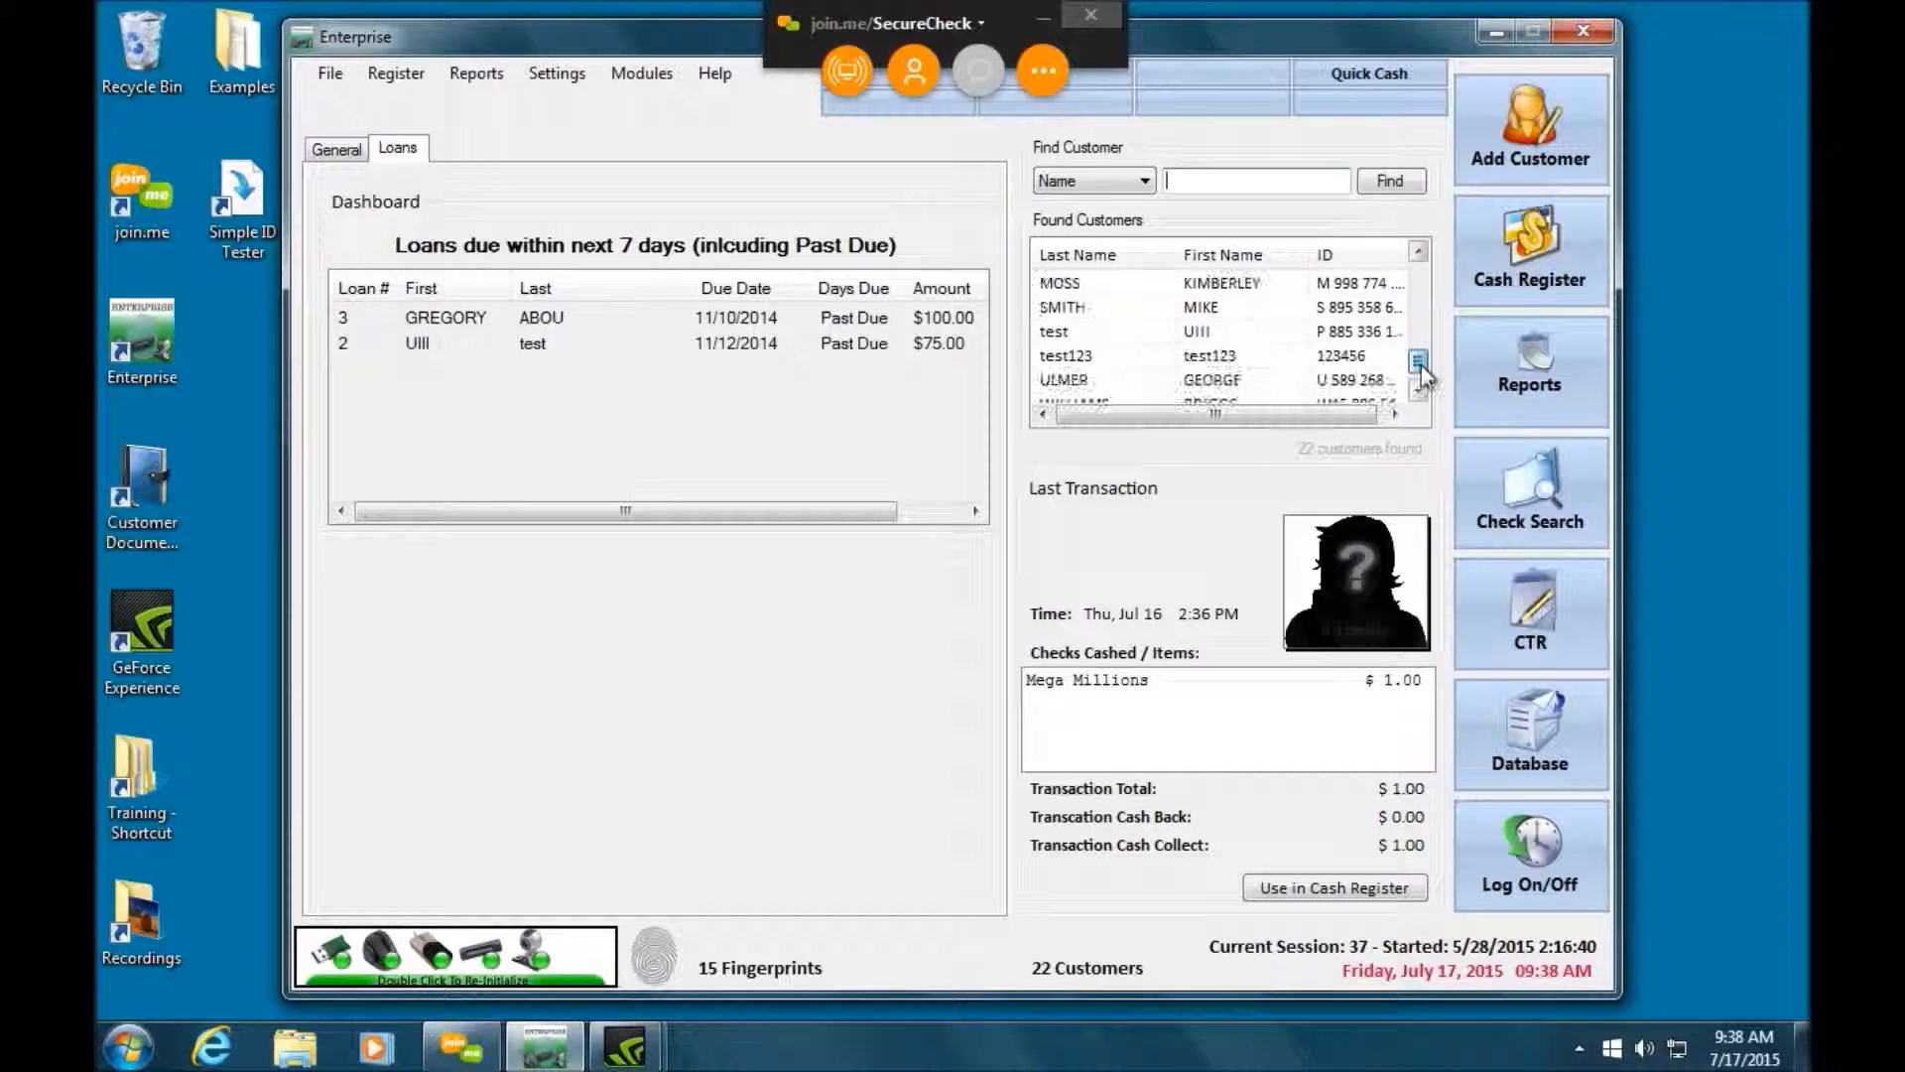
click(1191, 309)
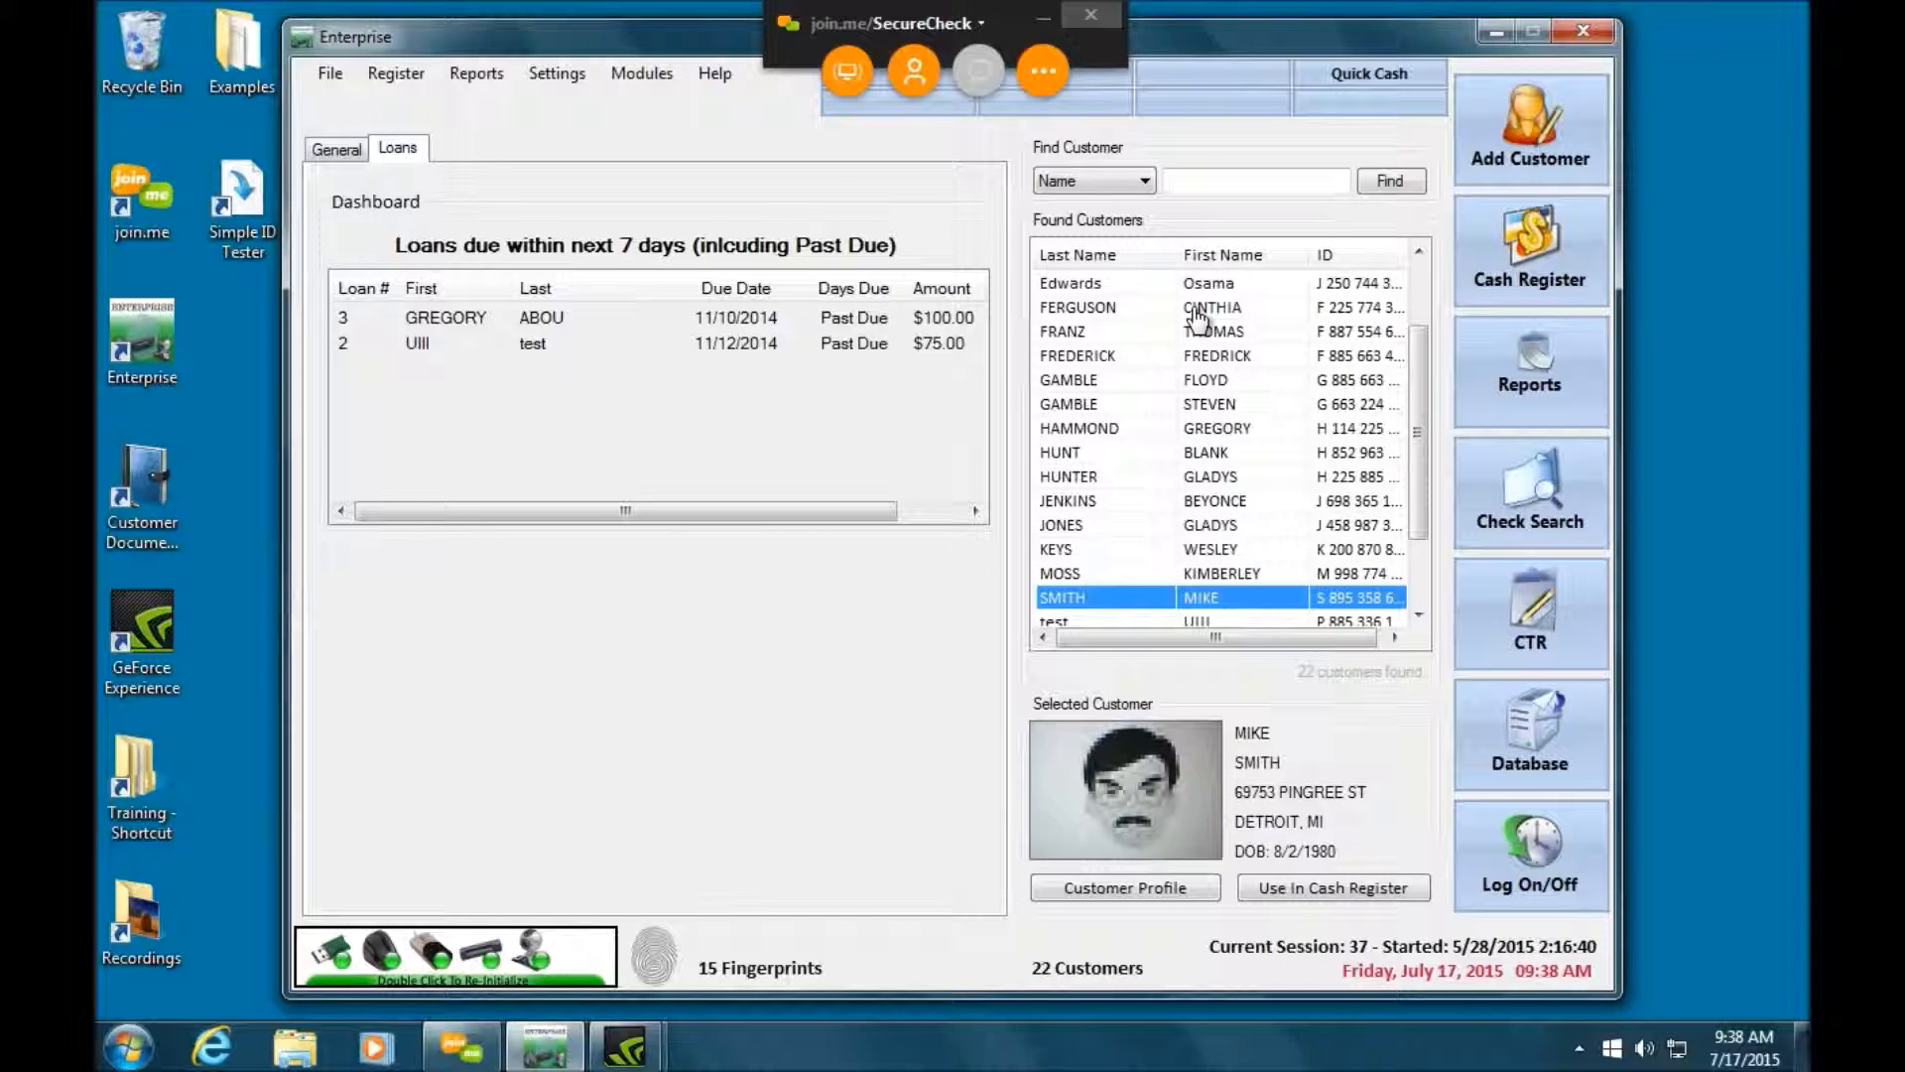
double_click(1208, 599)
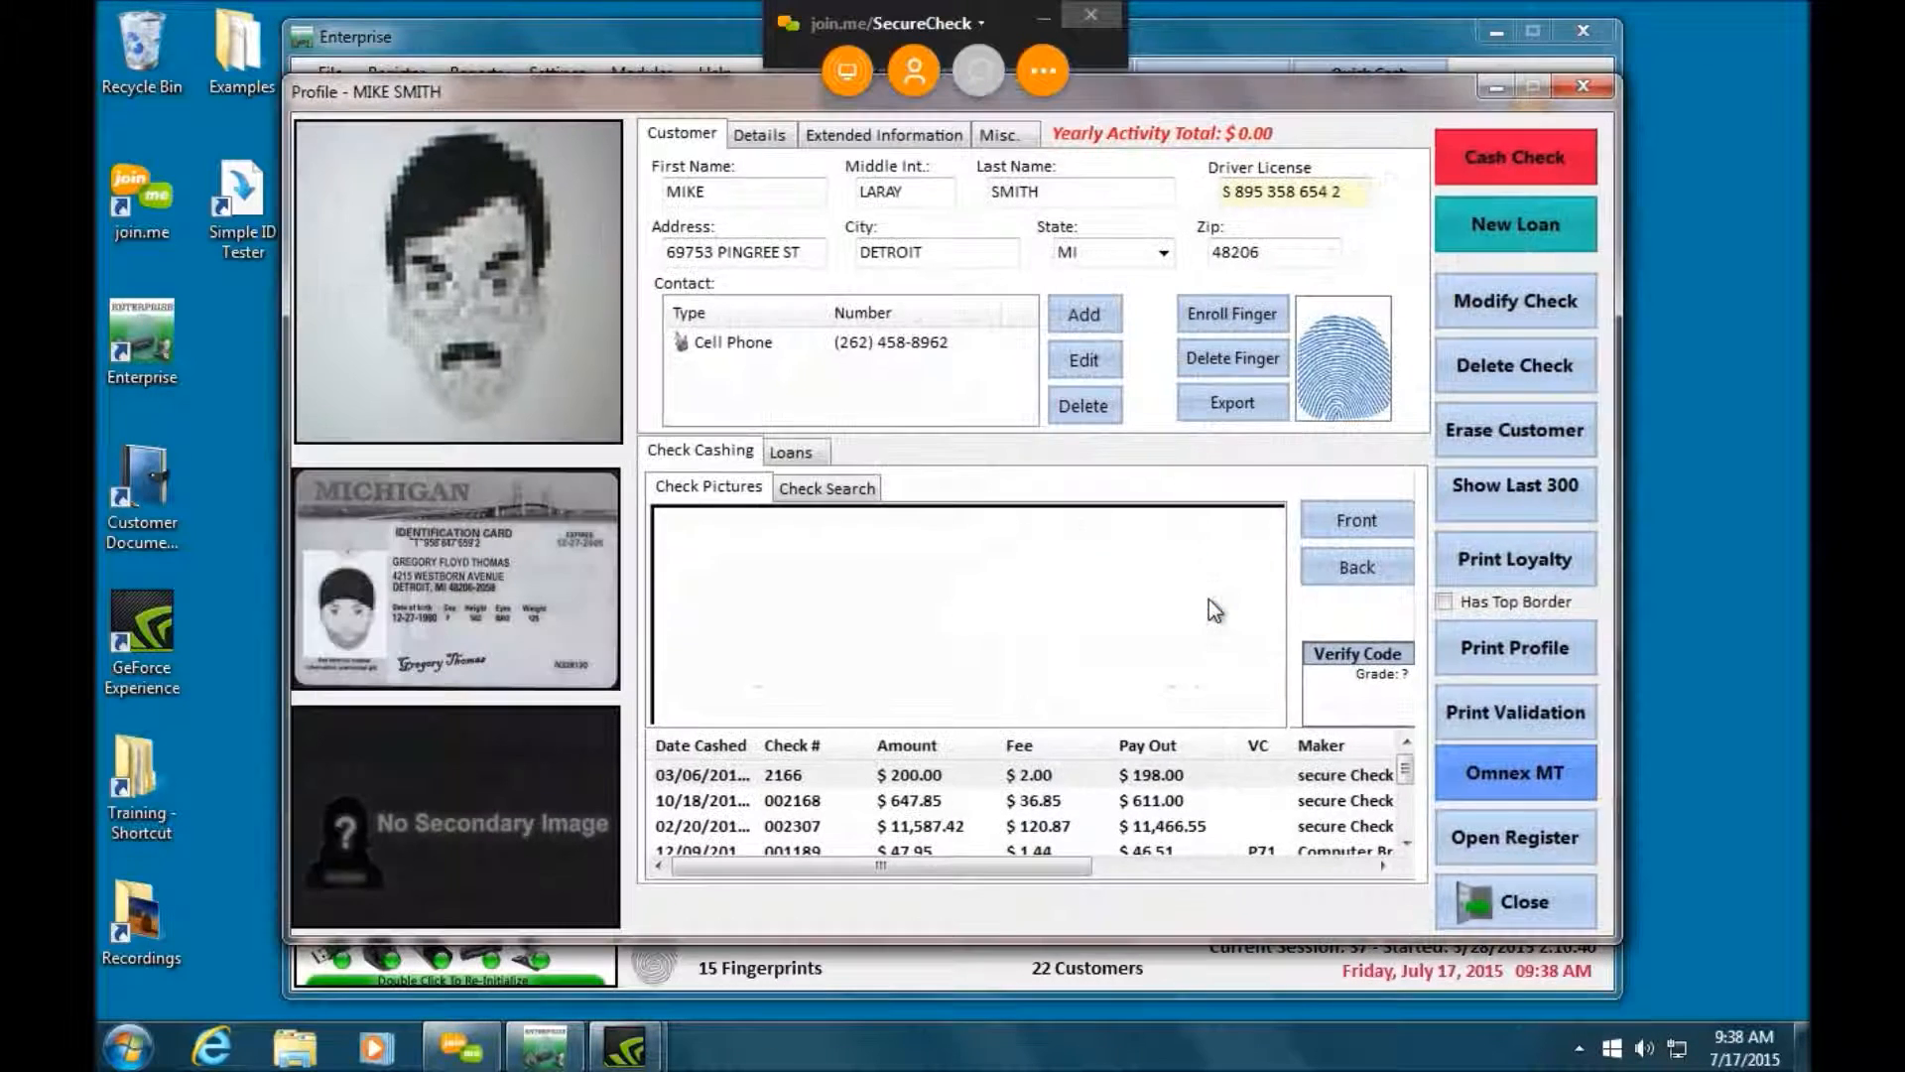
click(806, 453)
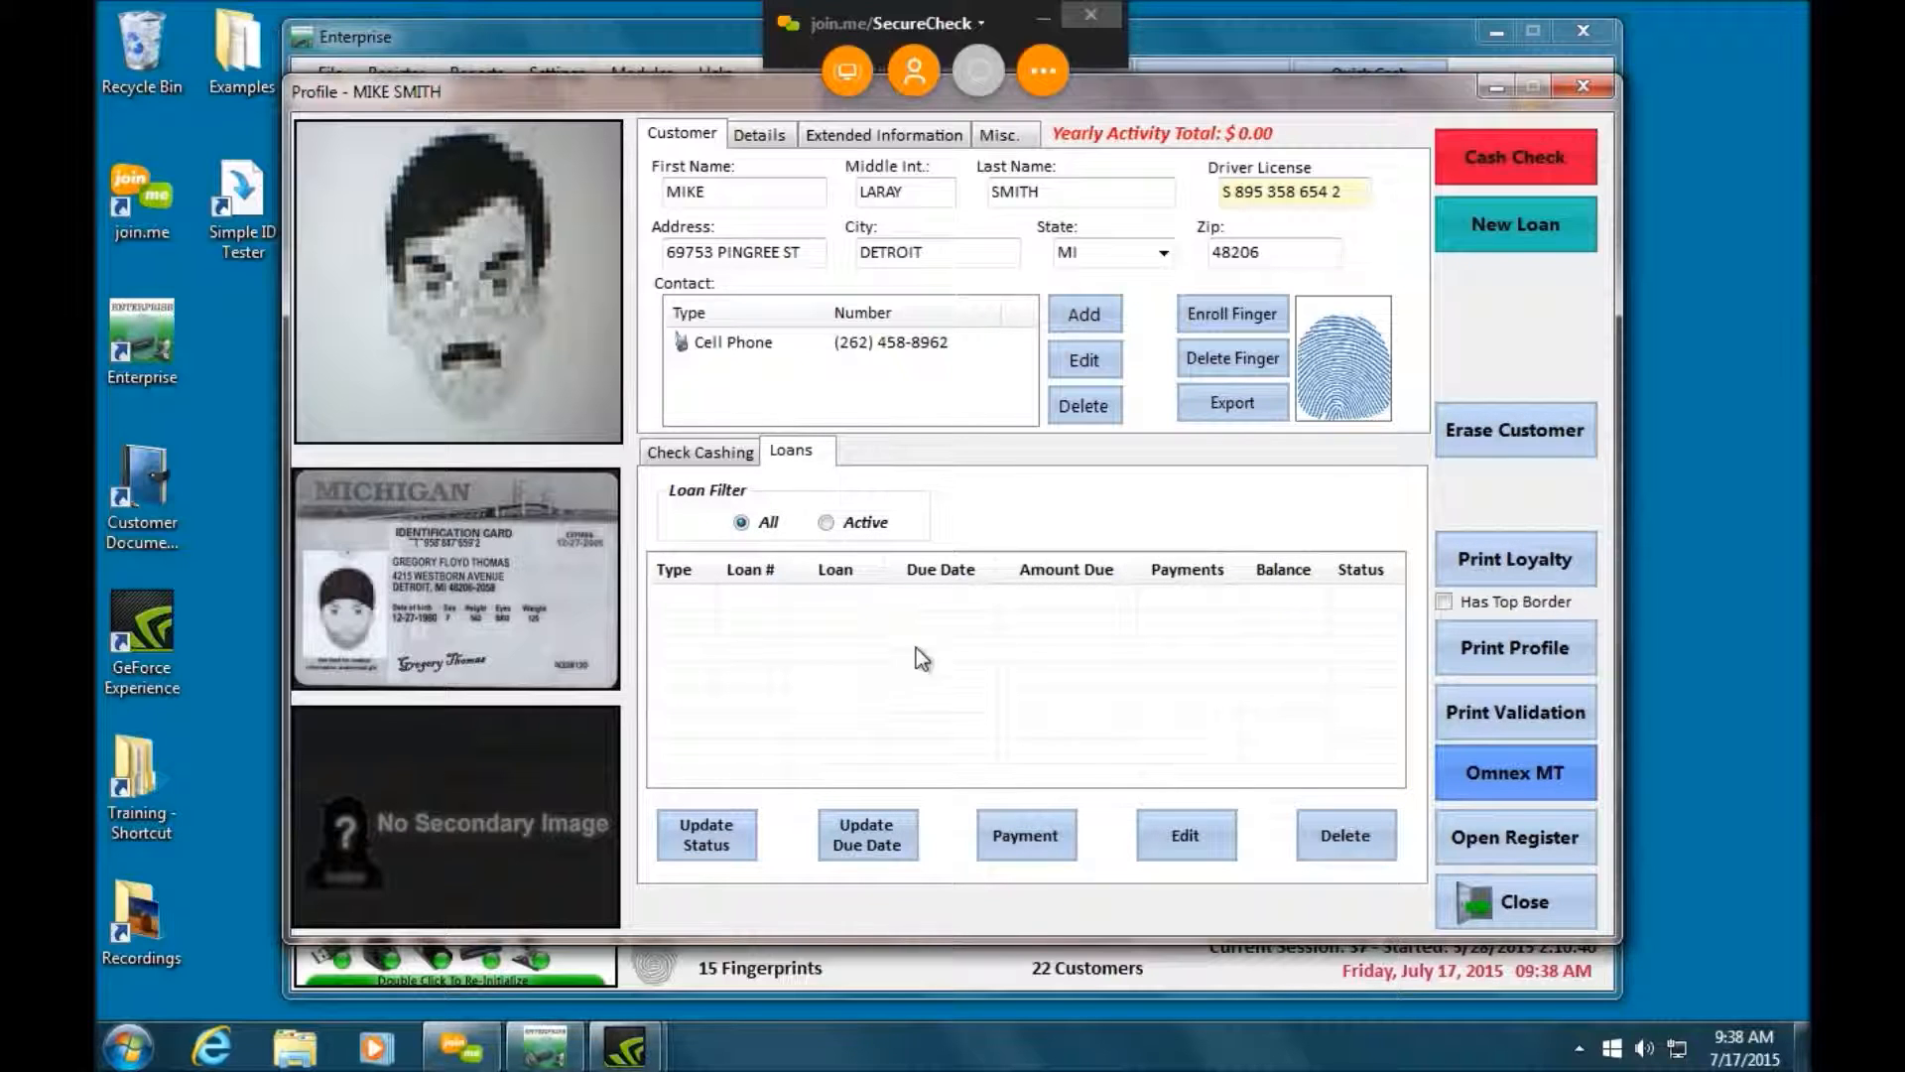
- Create and save a 7-day payday loan of 100 for this customer, using the Default fee structure and the scanned check
click(1515, 218)
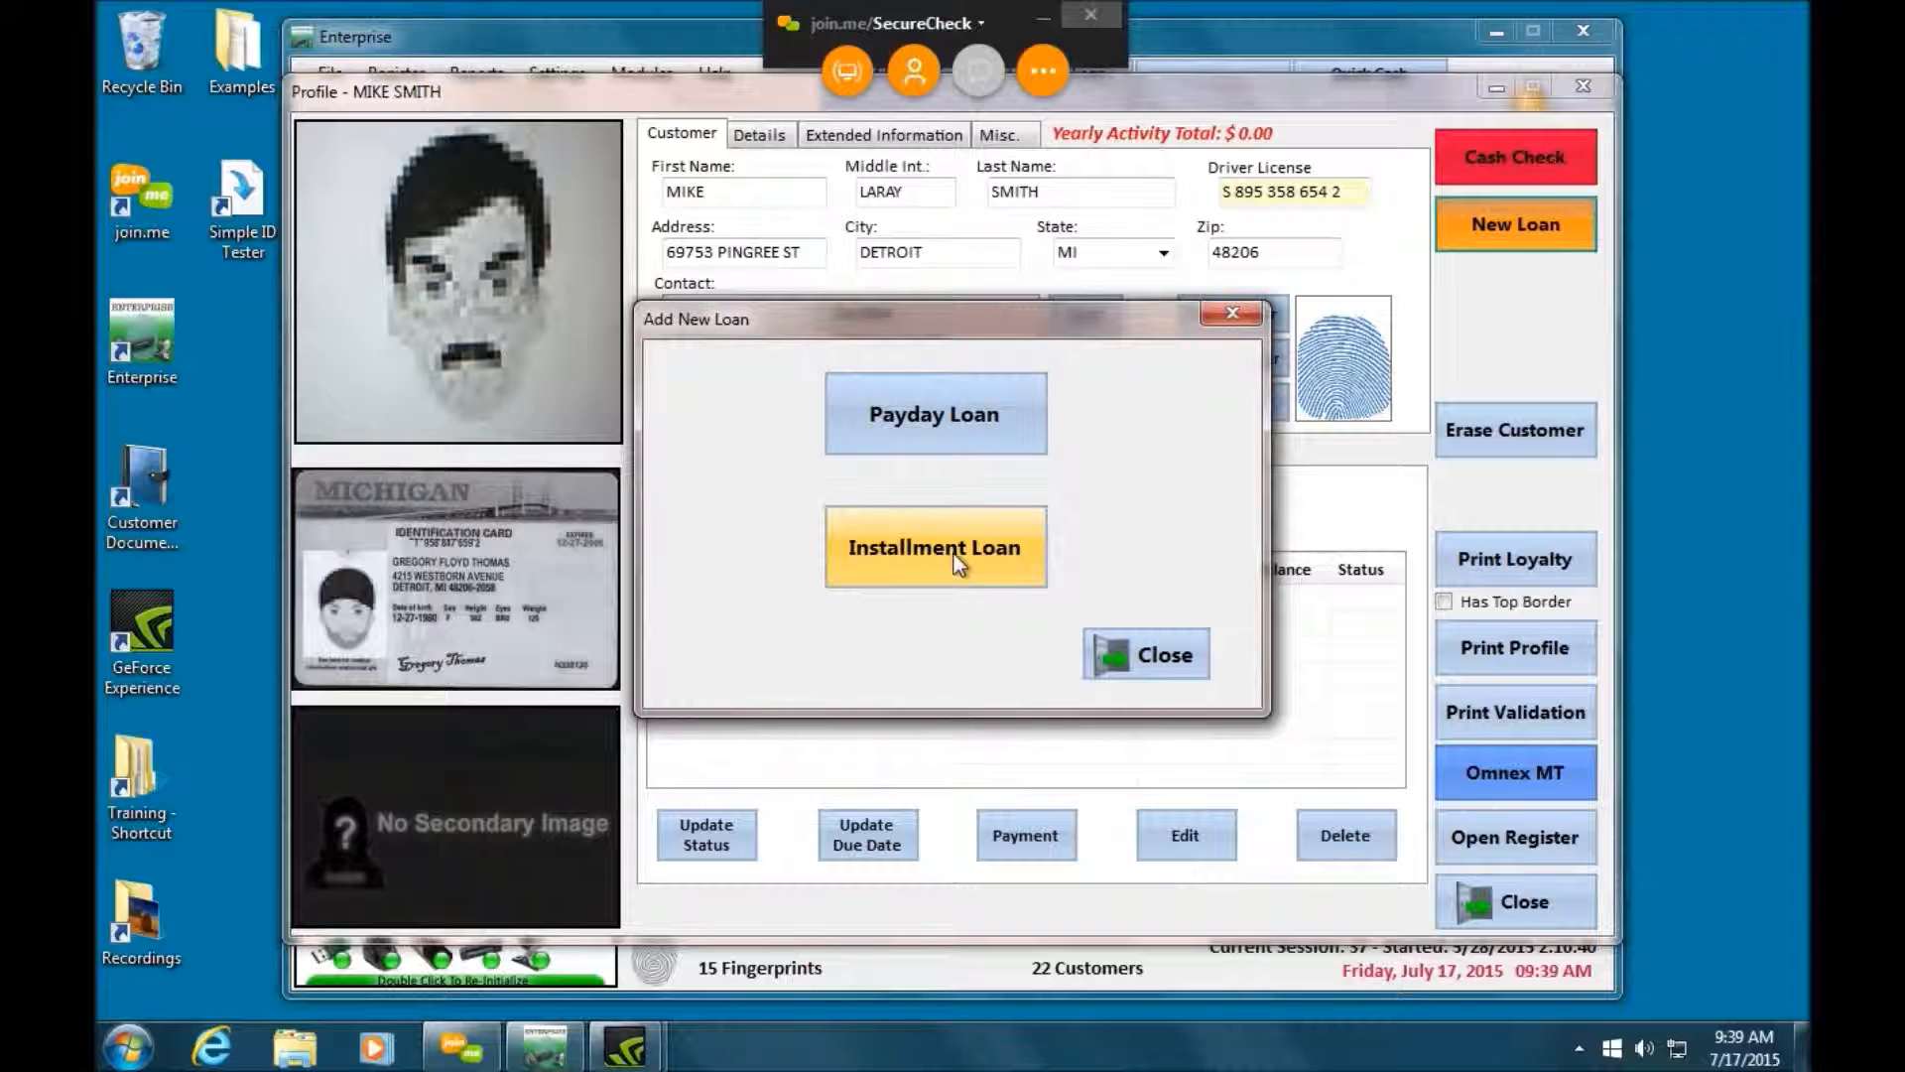
click(935, 414)
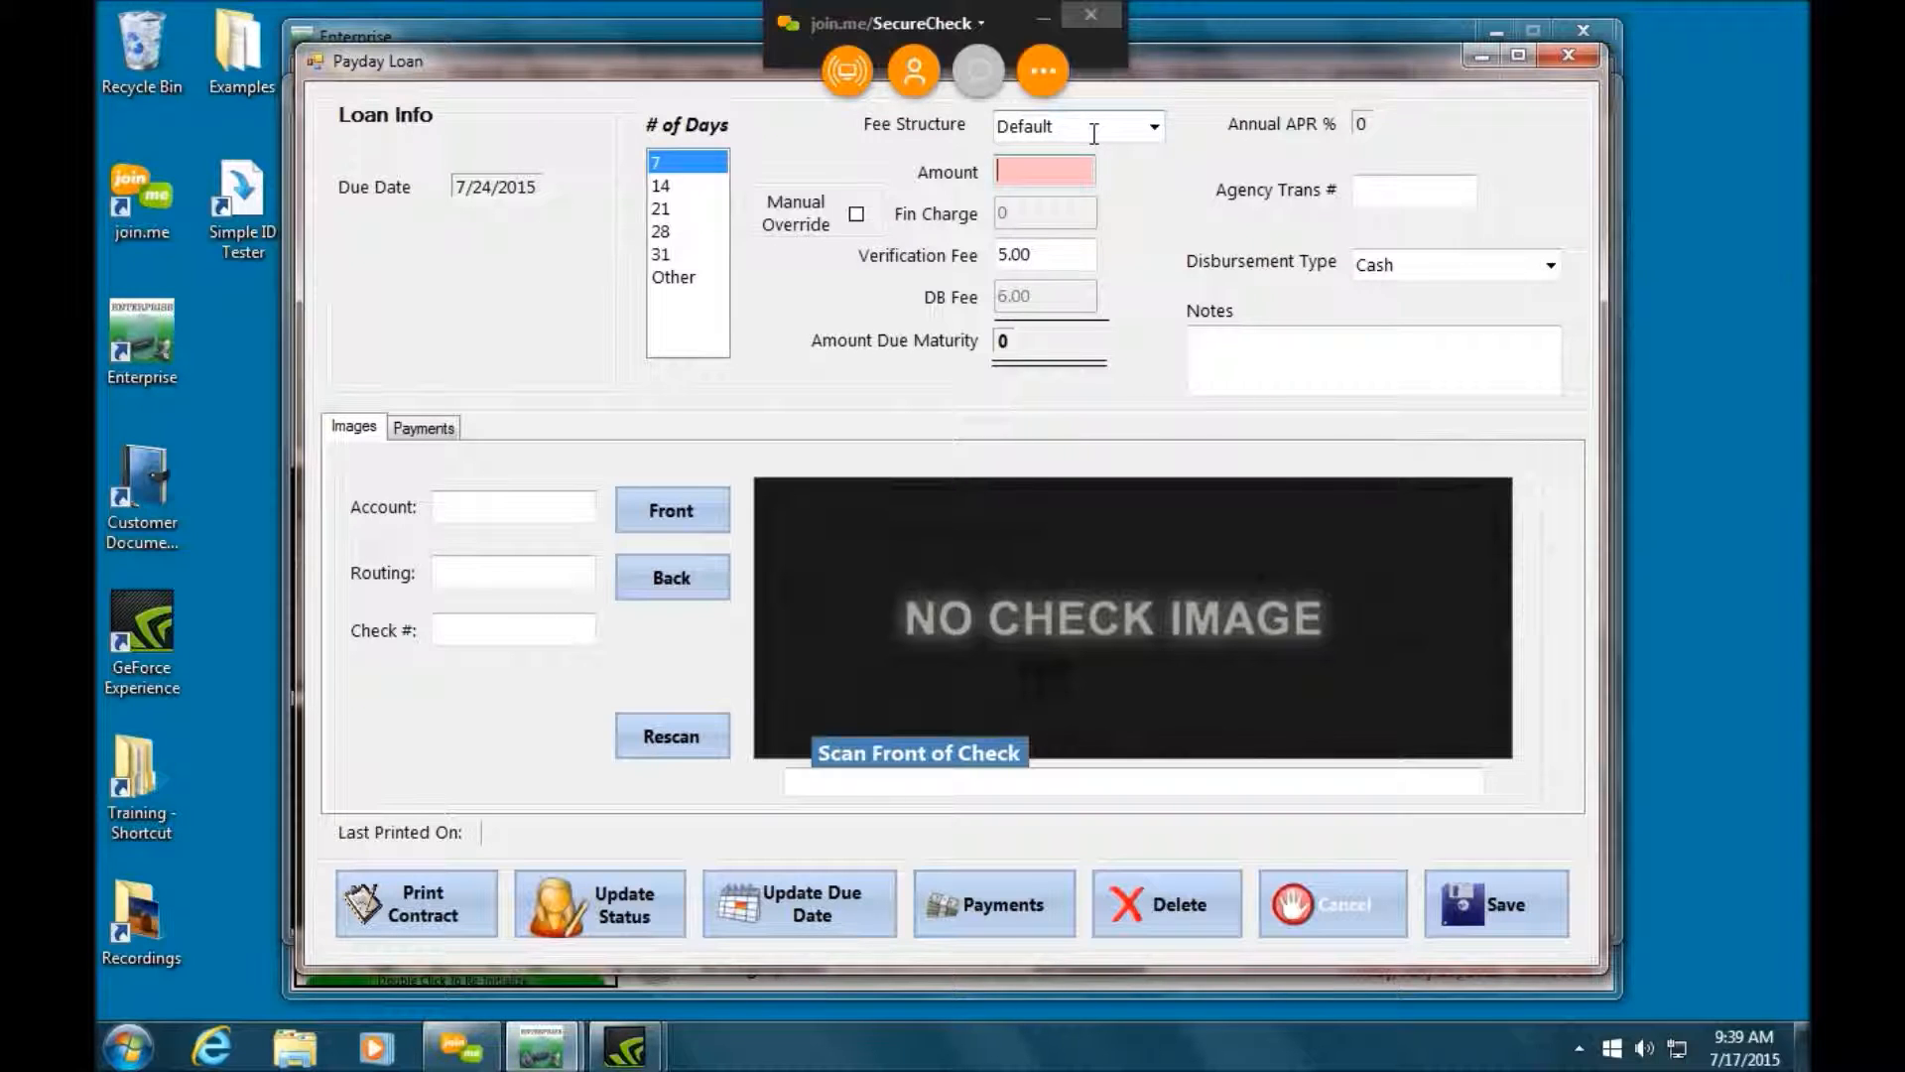
text(100)
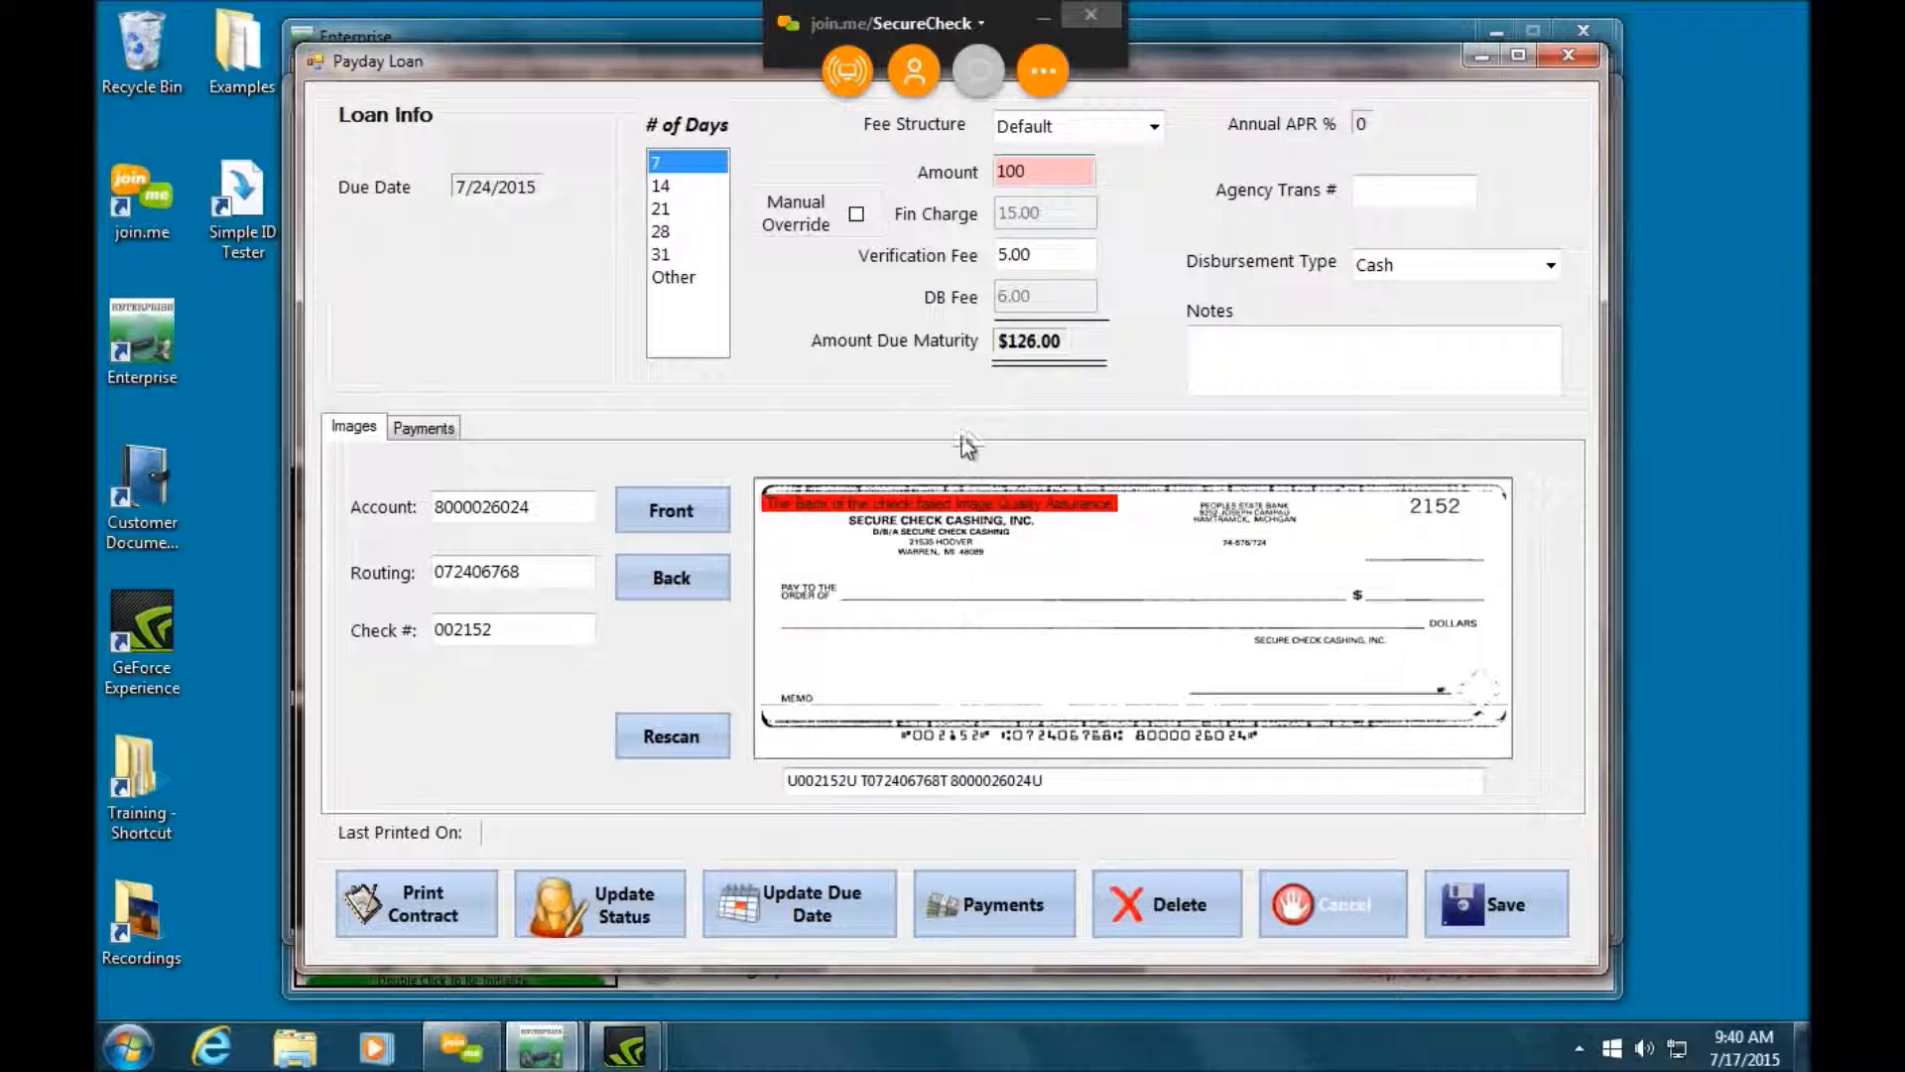
click(1514, 913)
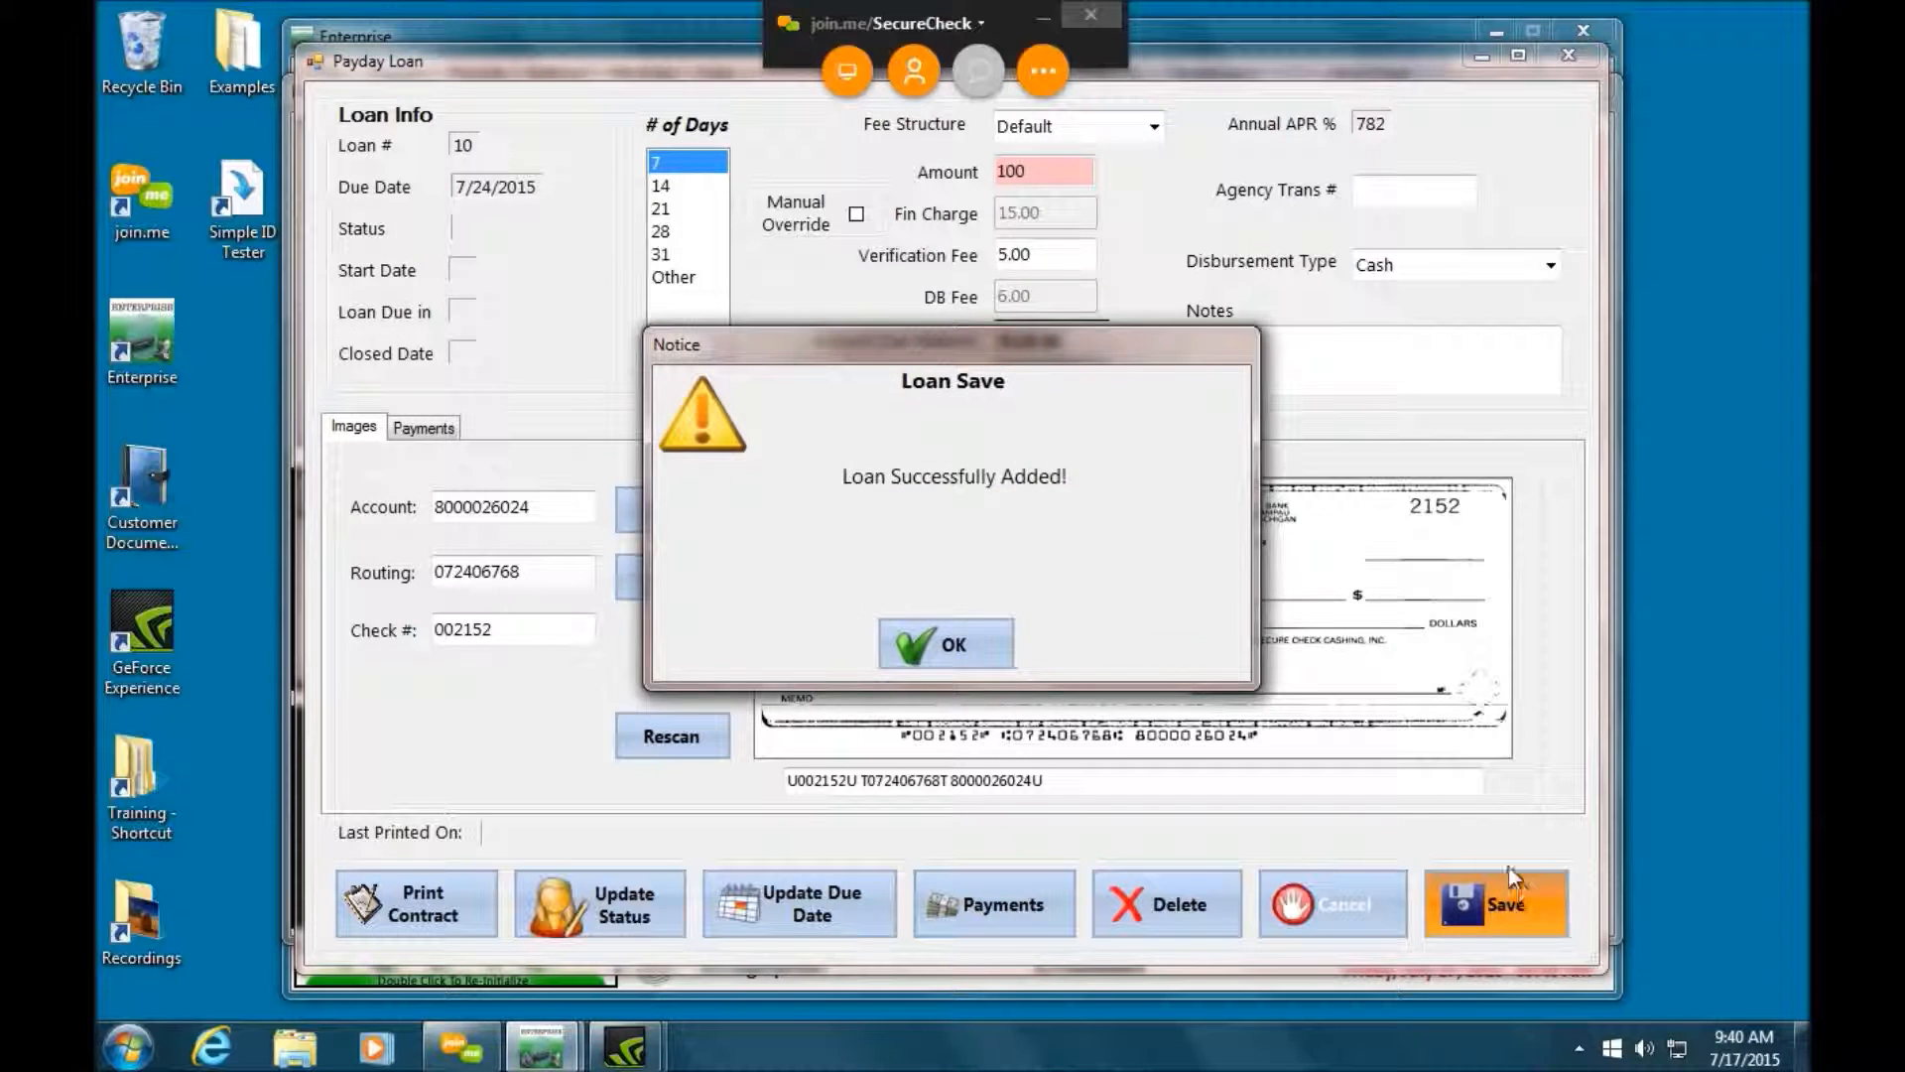
click(950, 645)
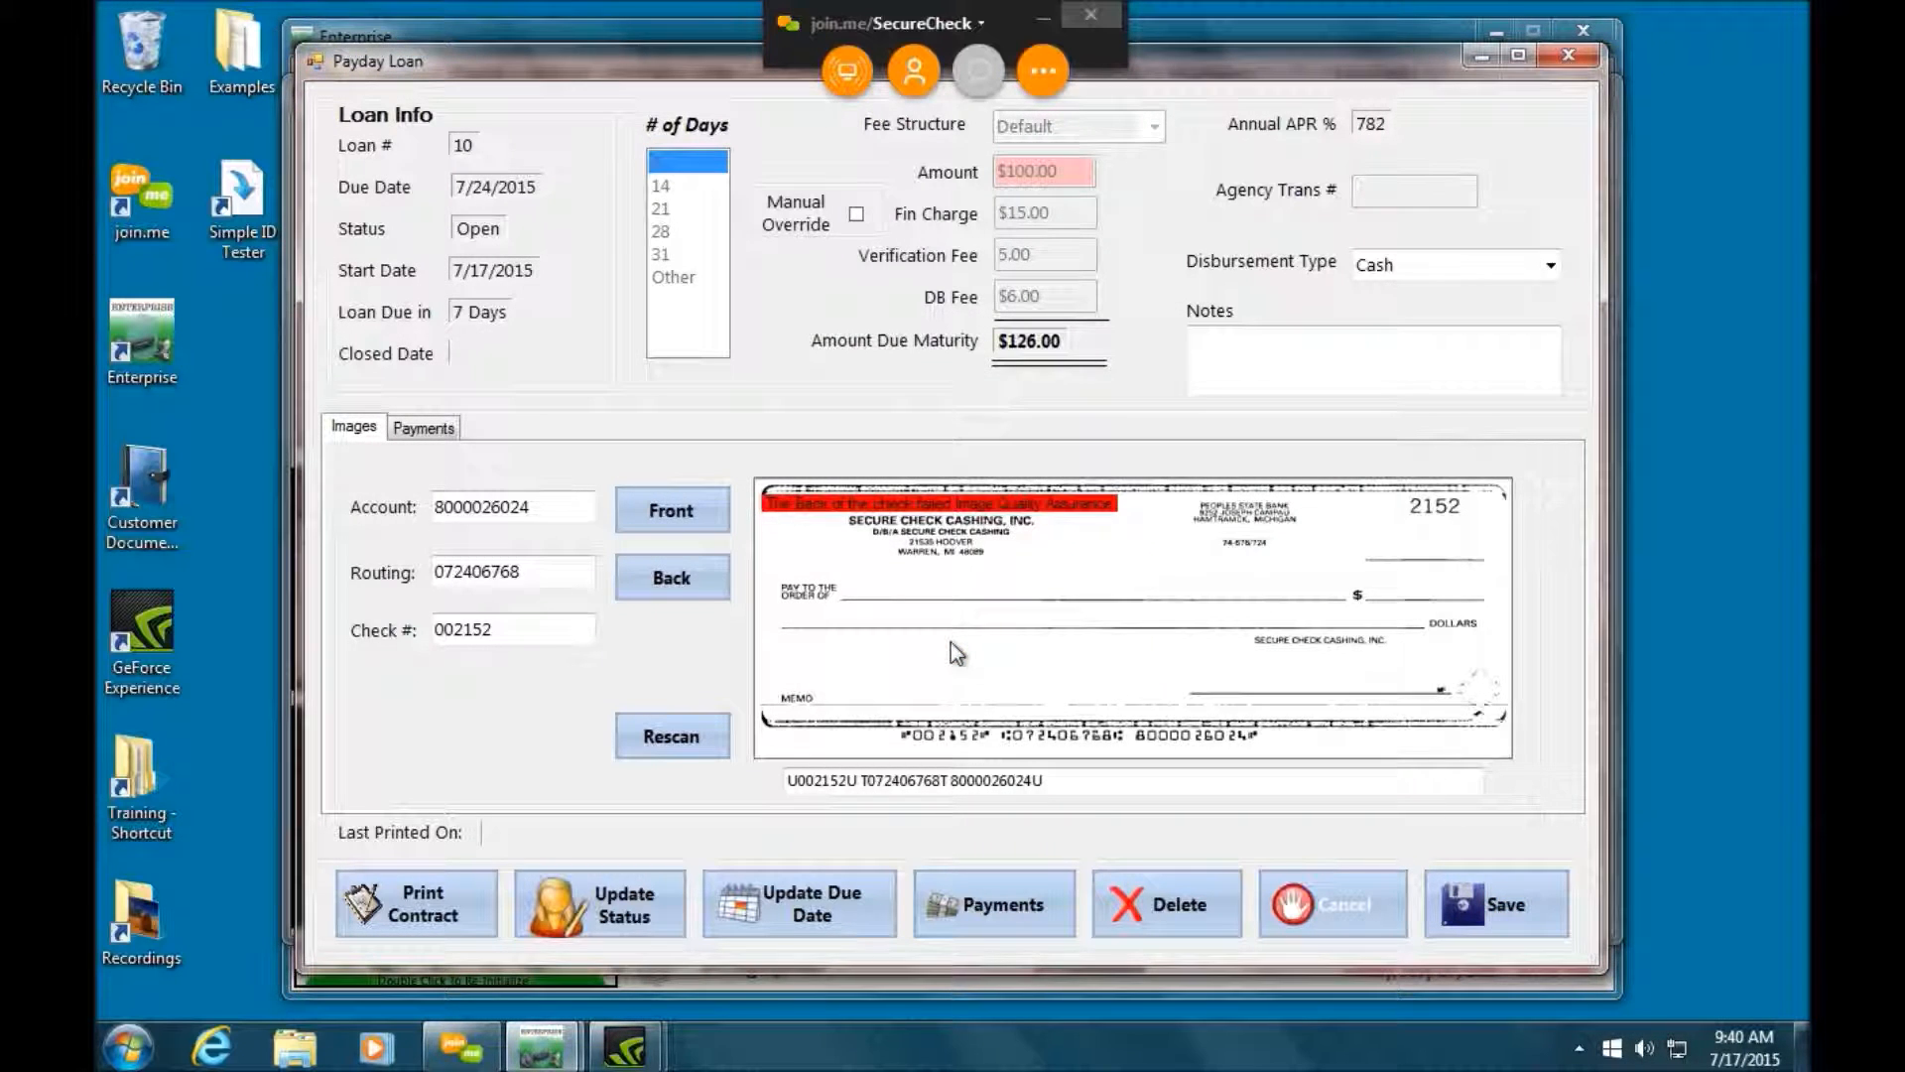
- Preview the filled-in loan agreement for the new payday loan without printing it
click(407, 913)
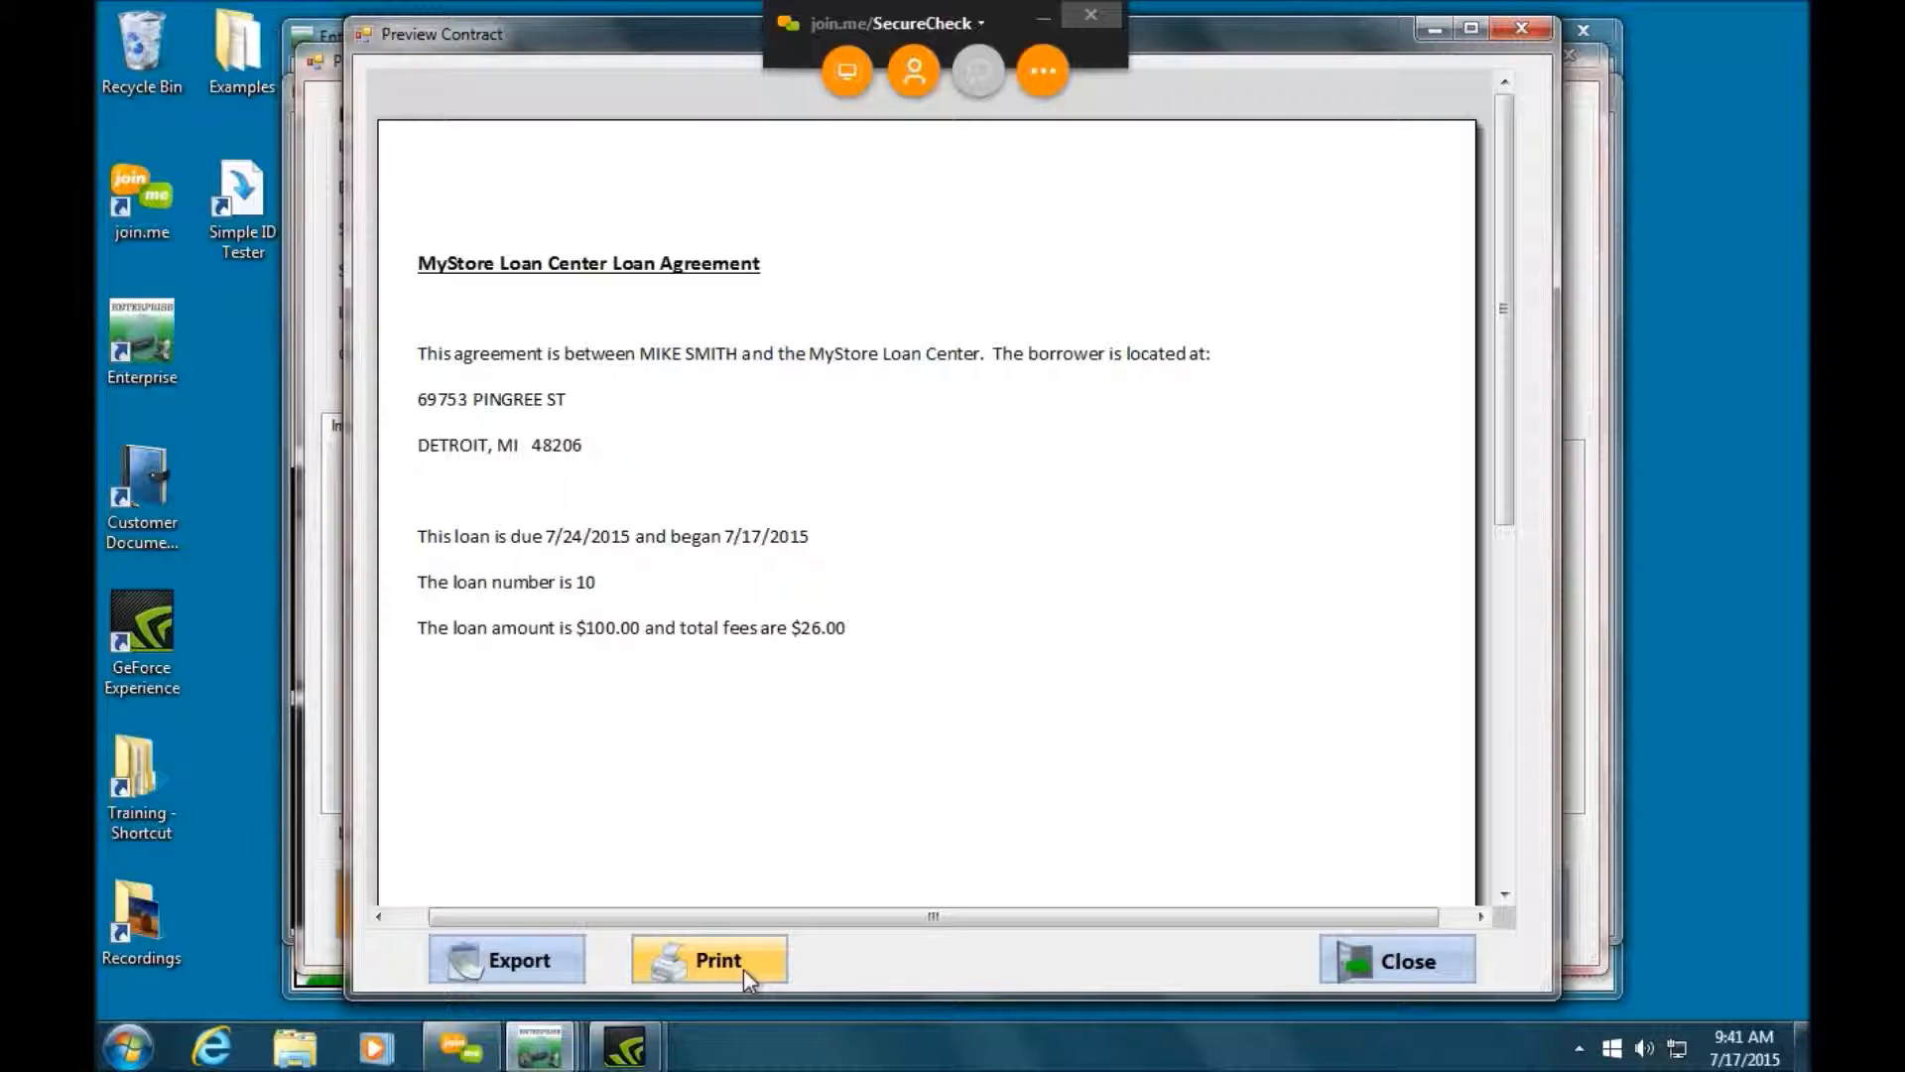
click(1407, 961)
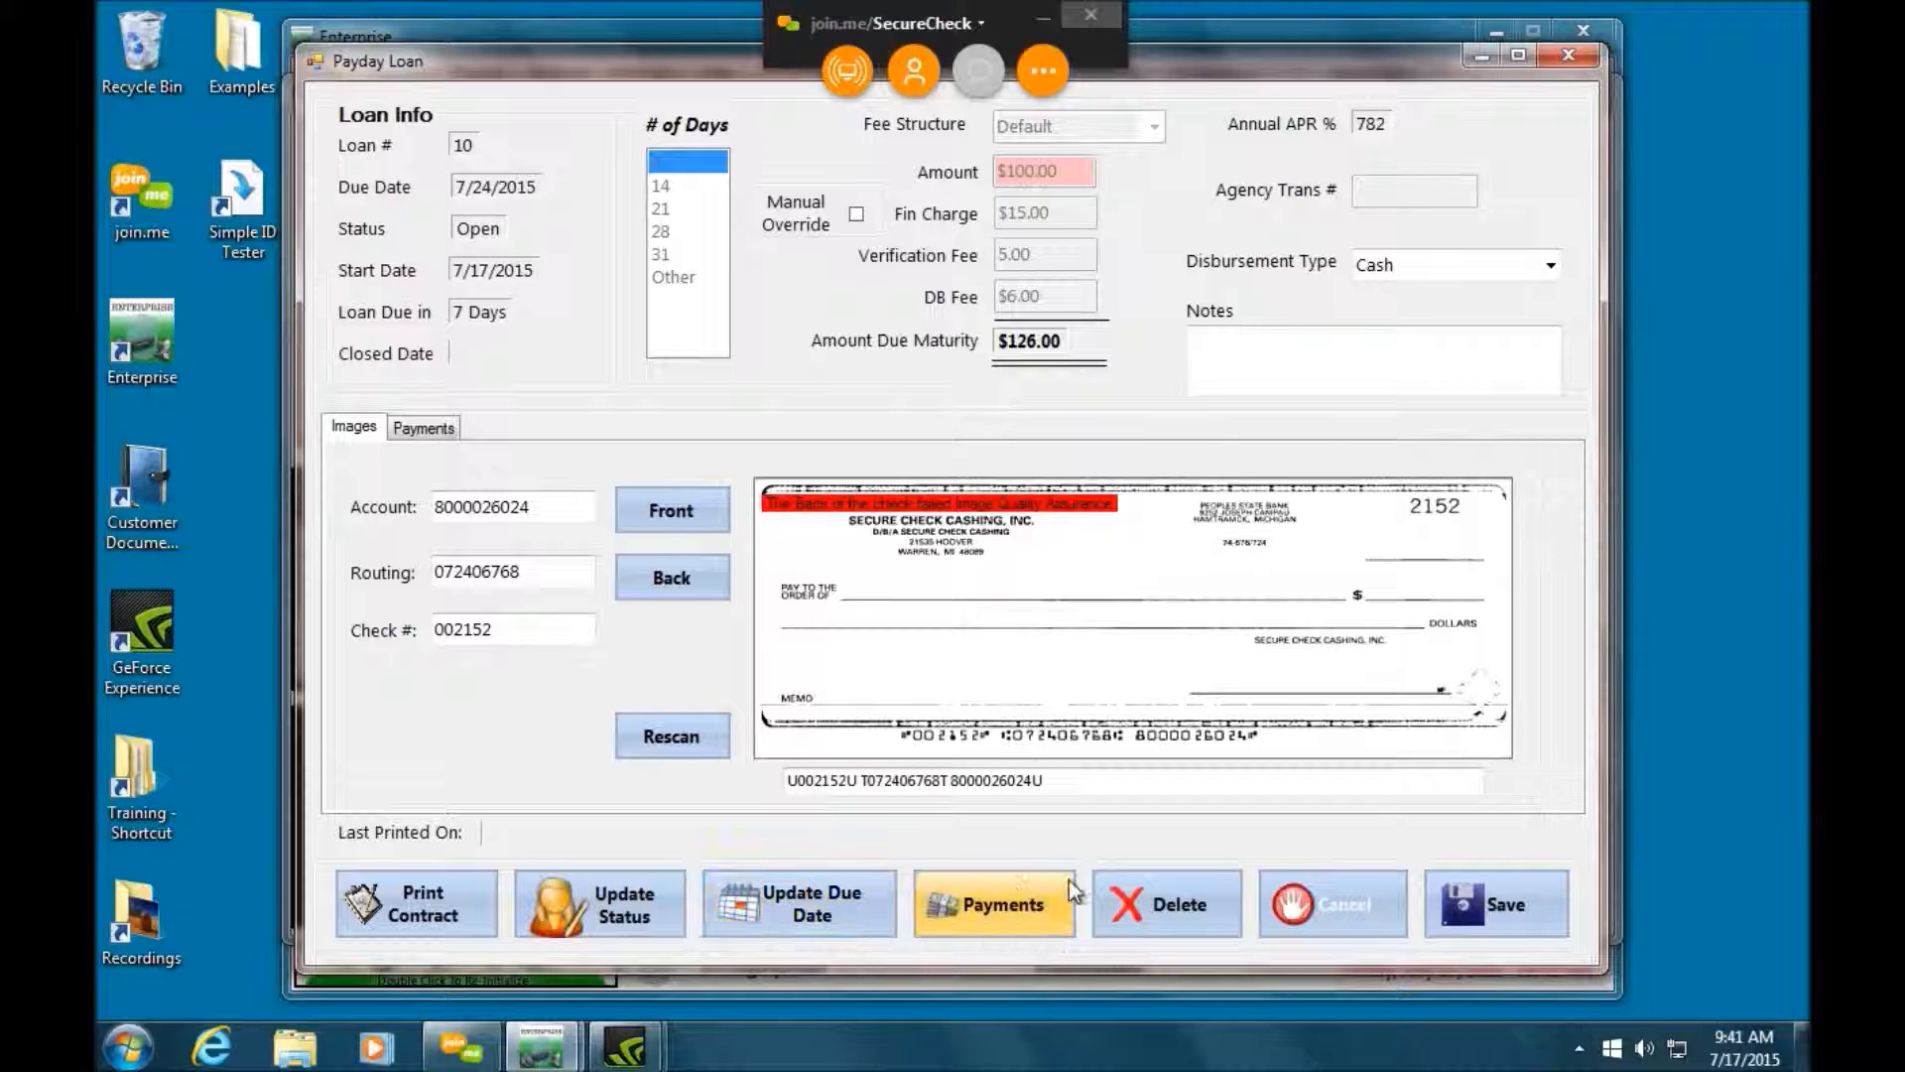
- Record and save a cash payment of 50 on the payday loan, with the comment "Had cash available"
click(997, 907)
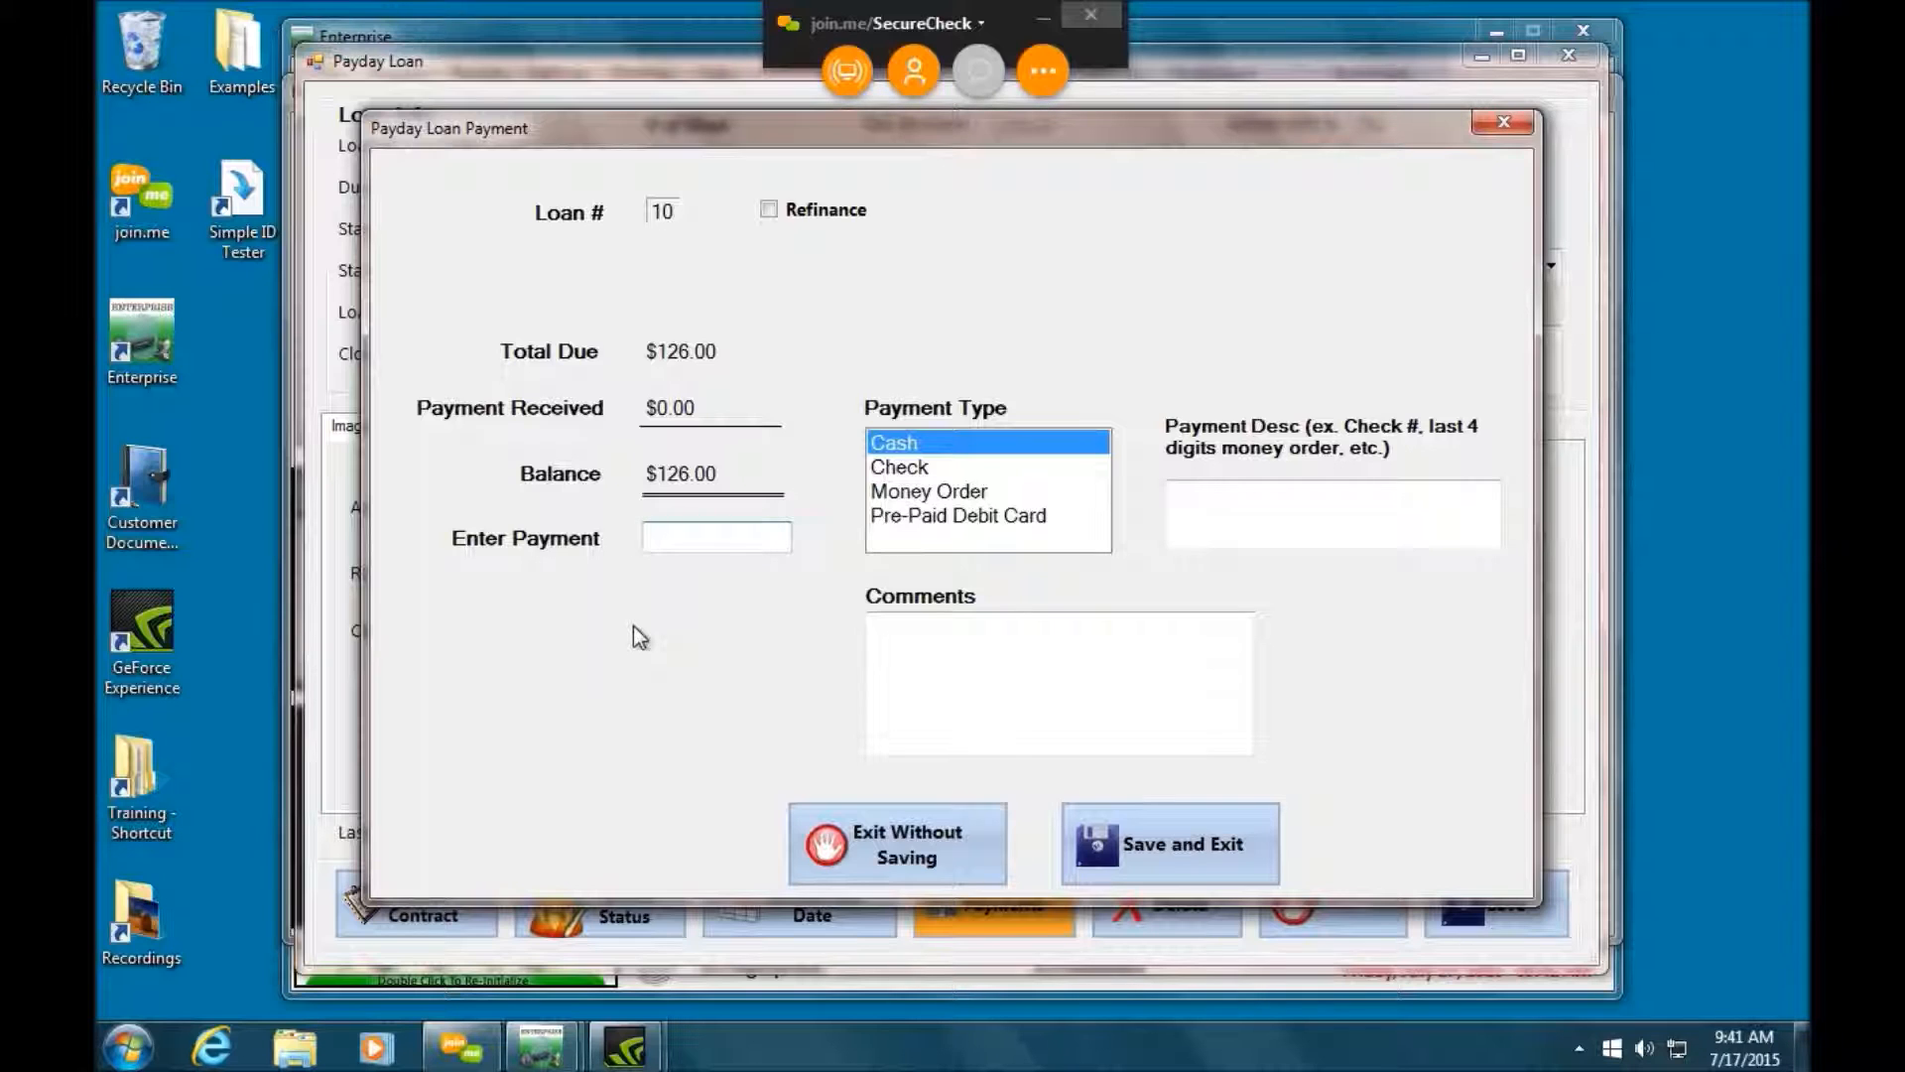
text(50)
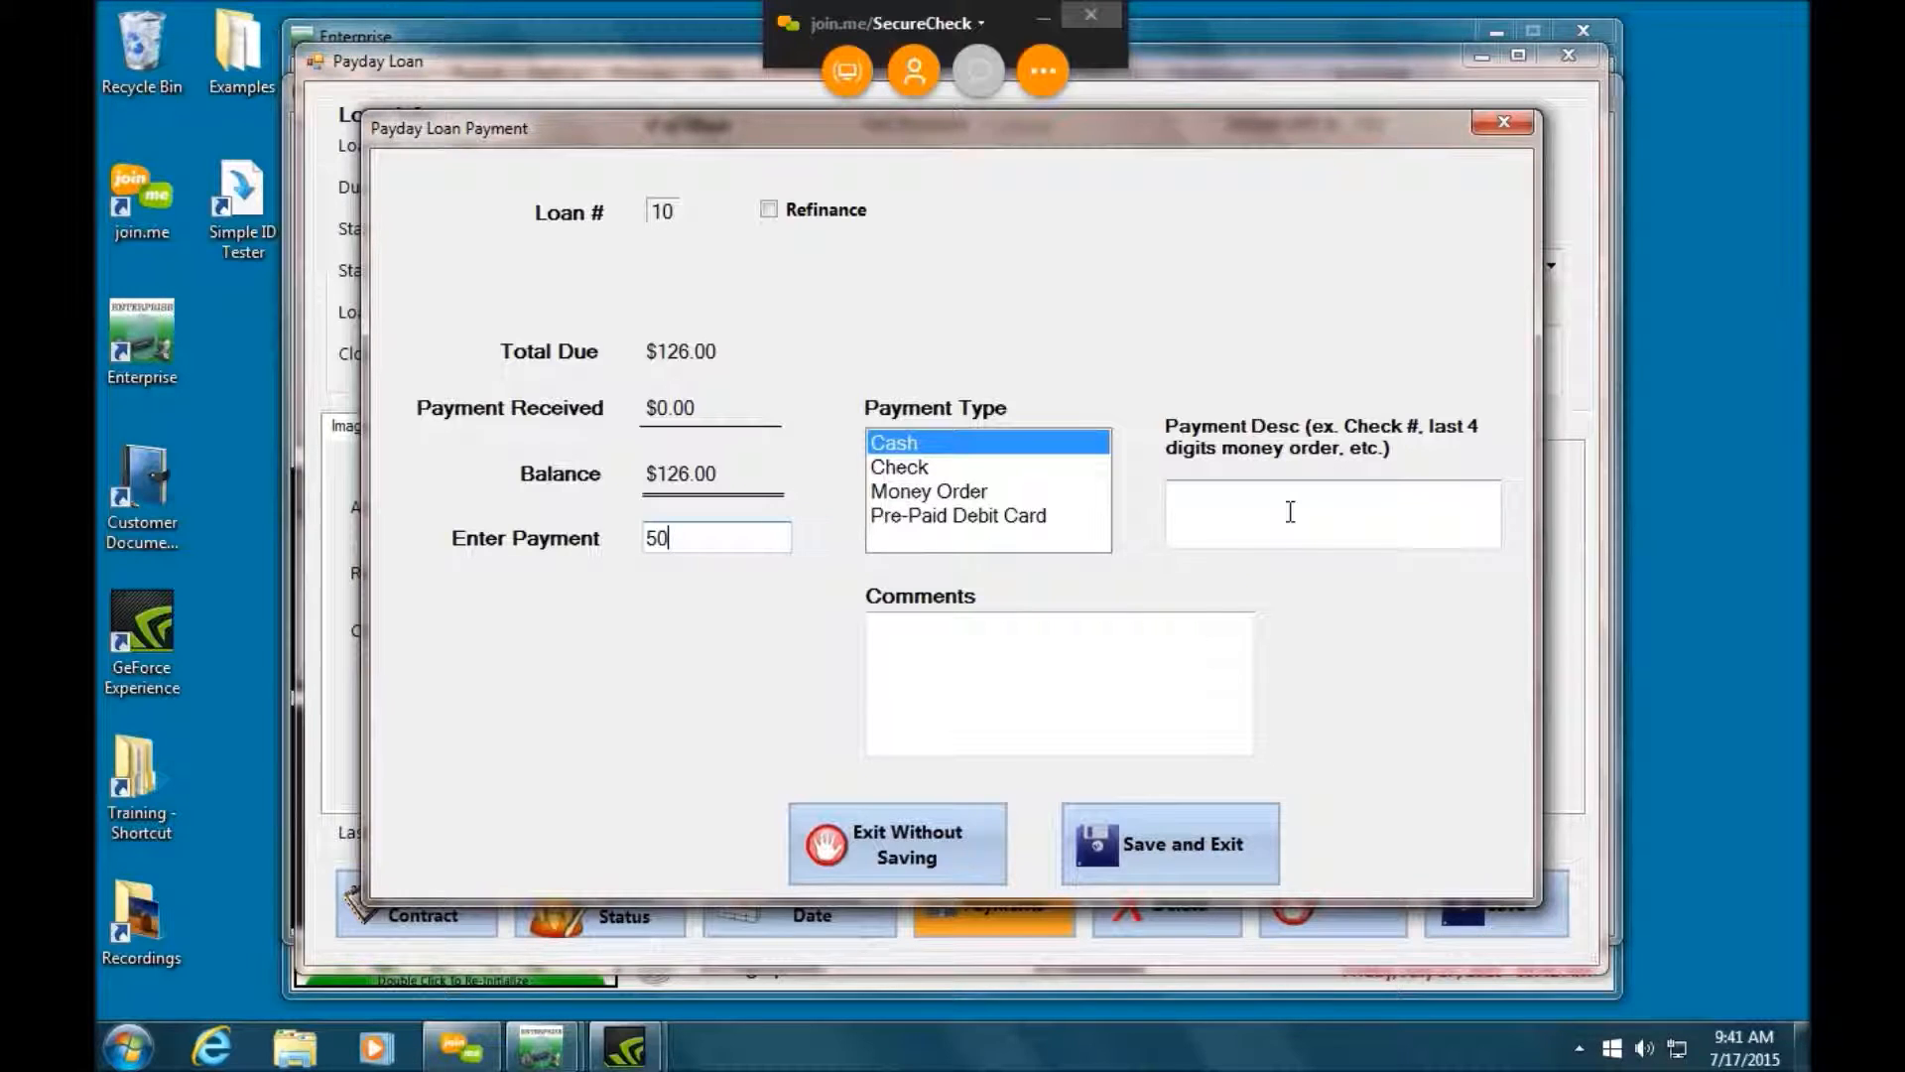
click(1001, 645)
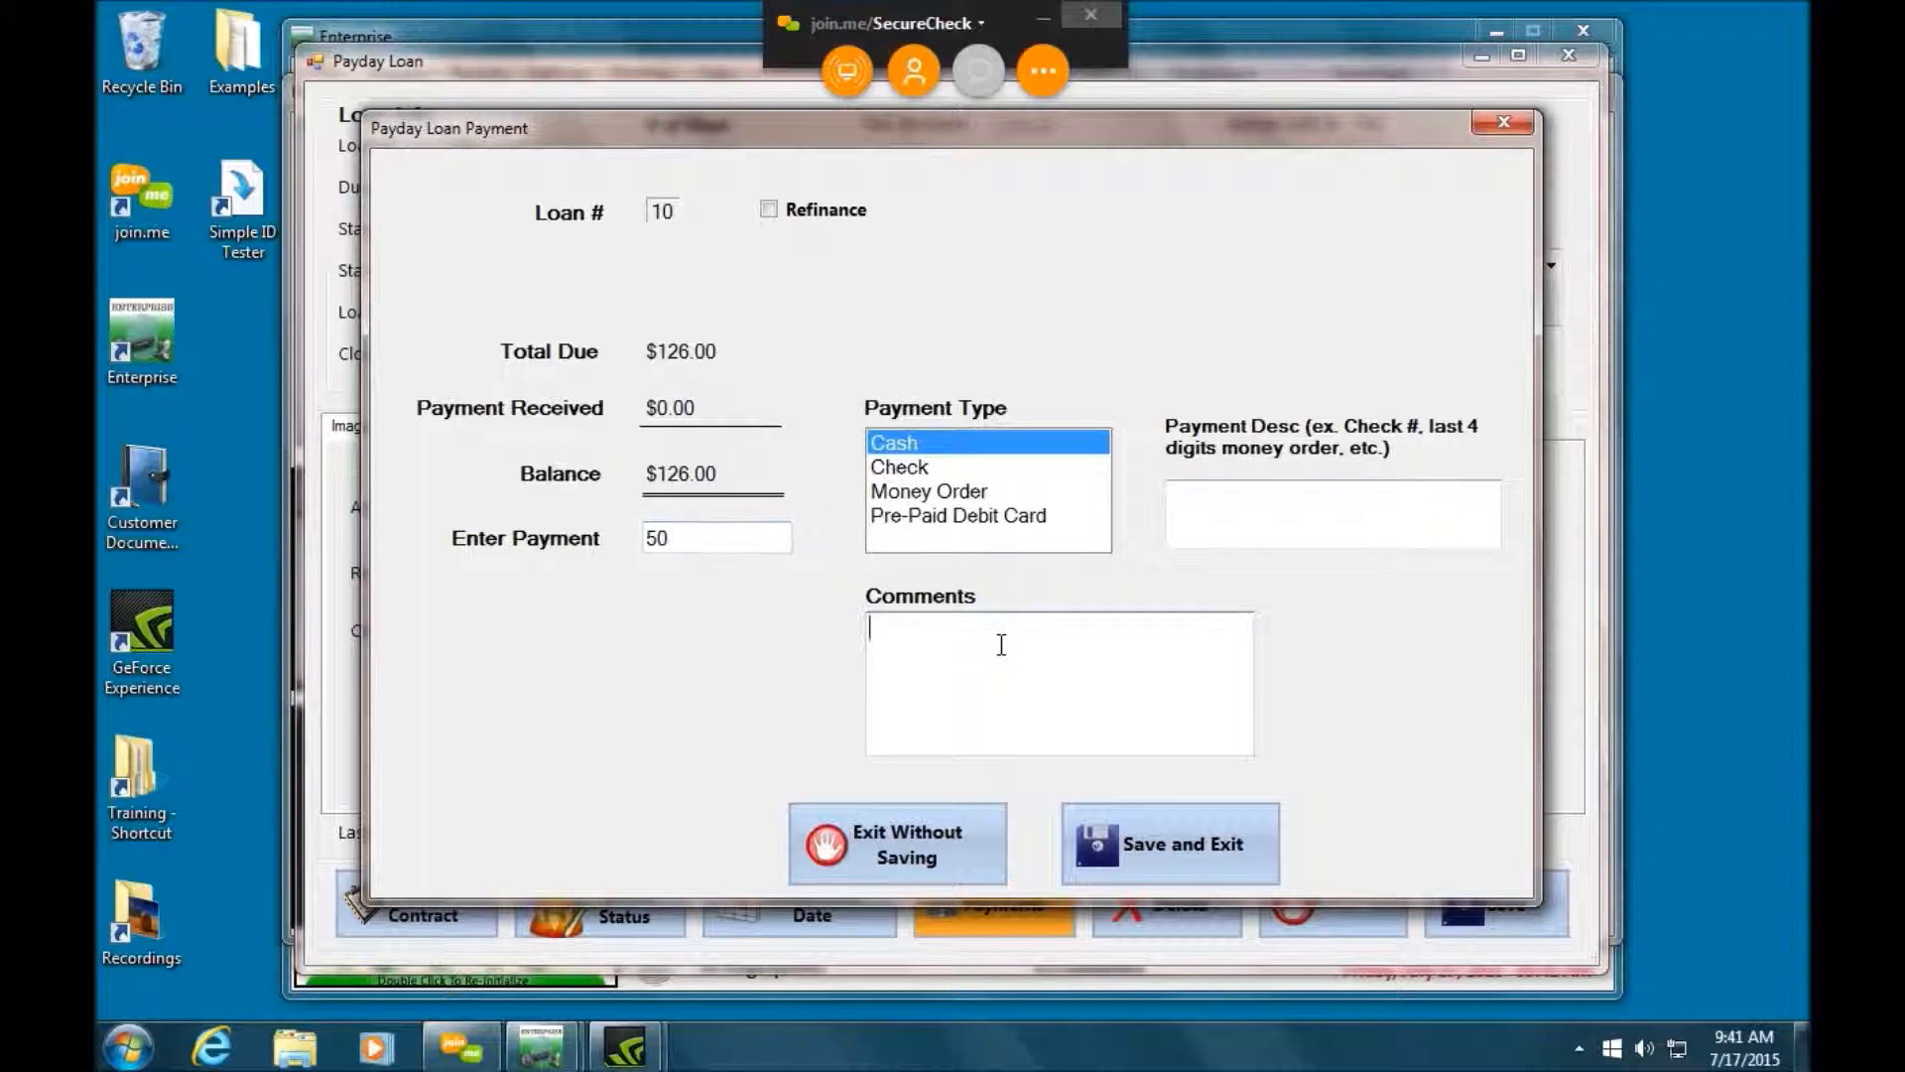
text(Had cash ava)
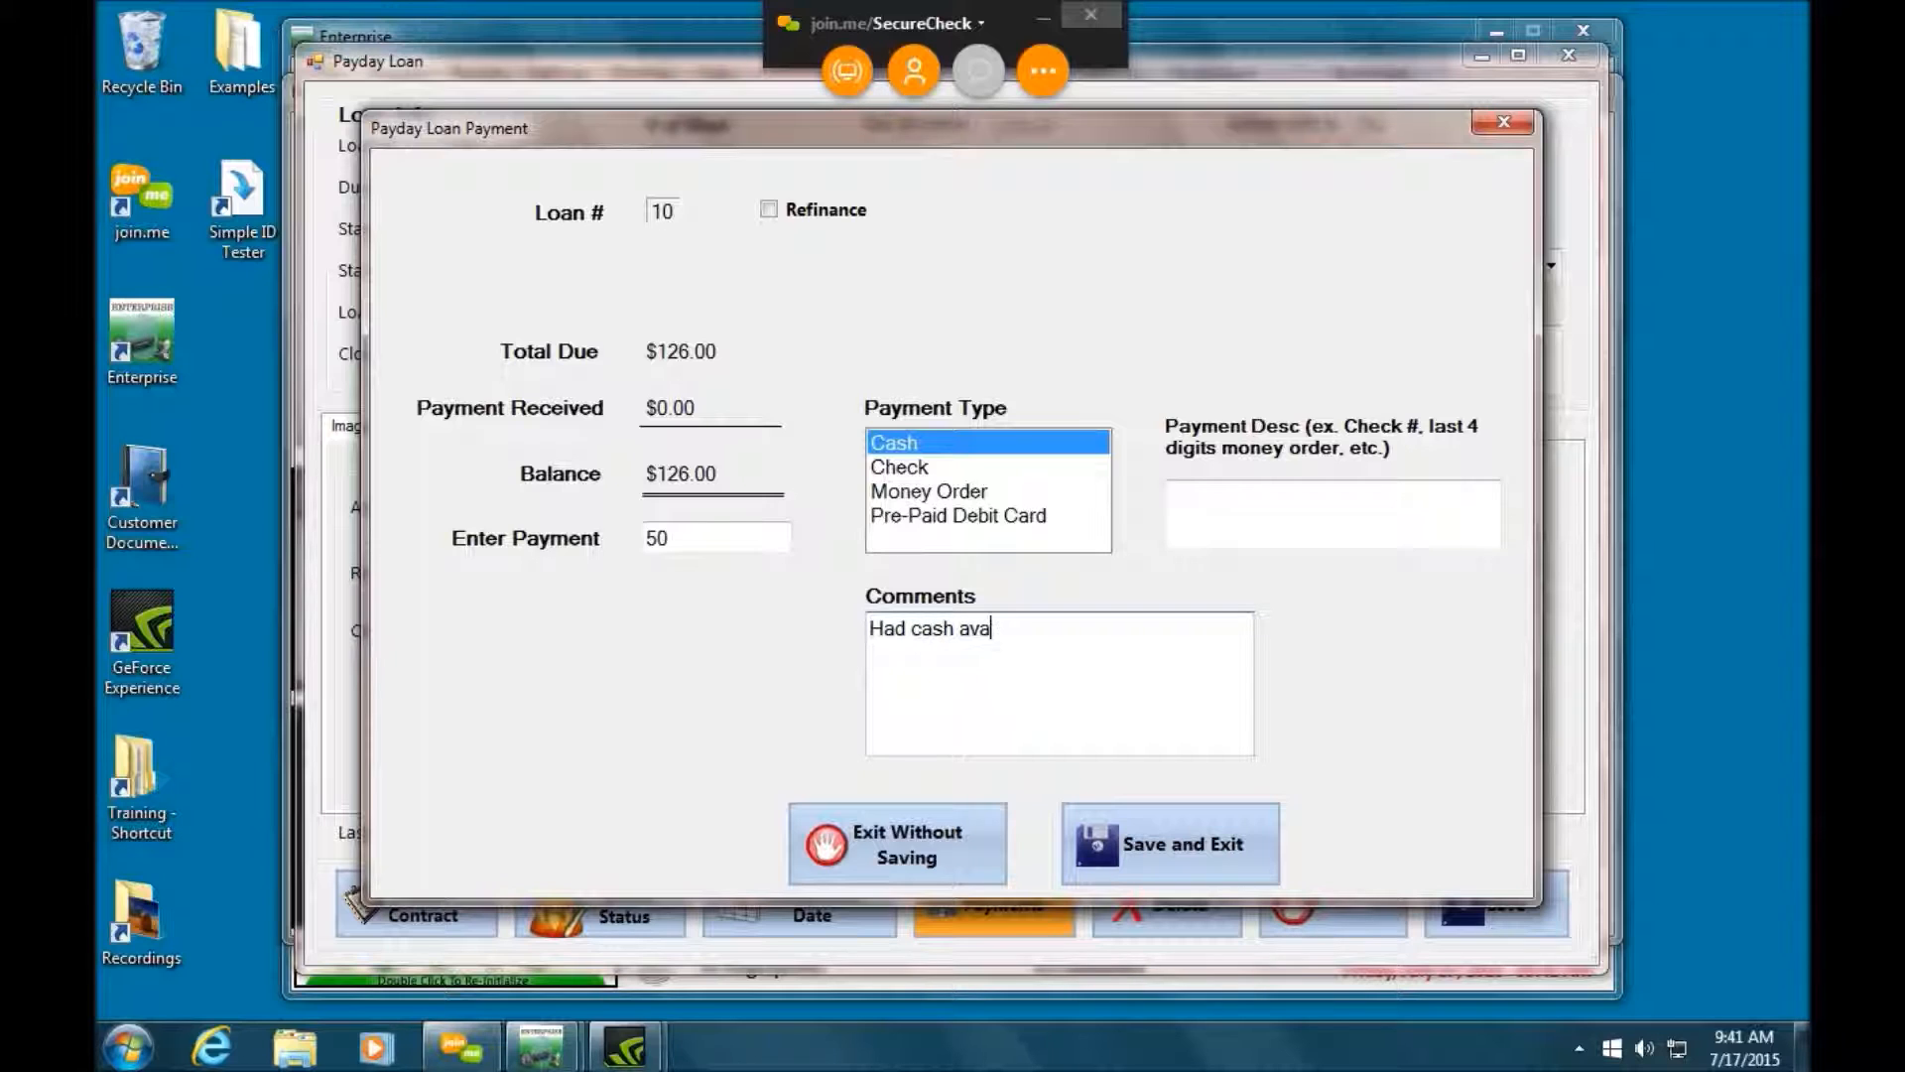
text(ilable)
click(1187, 843)
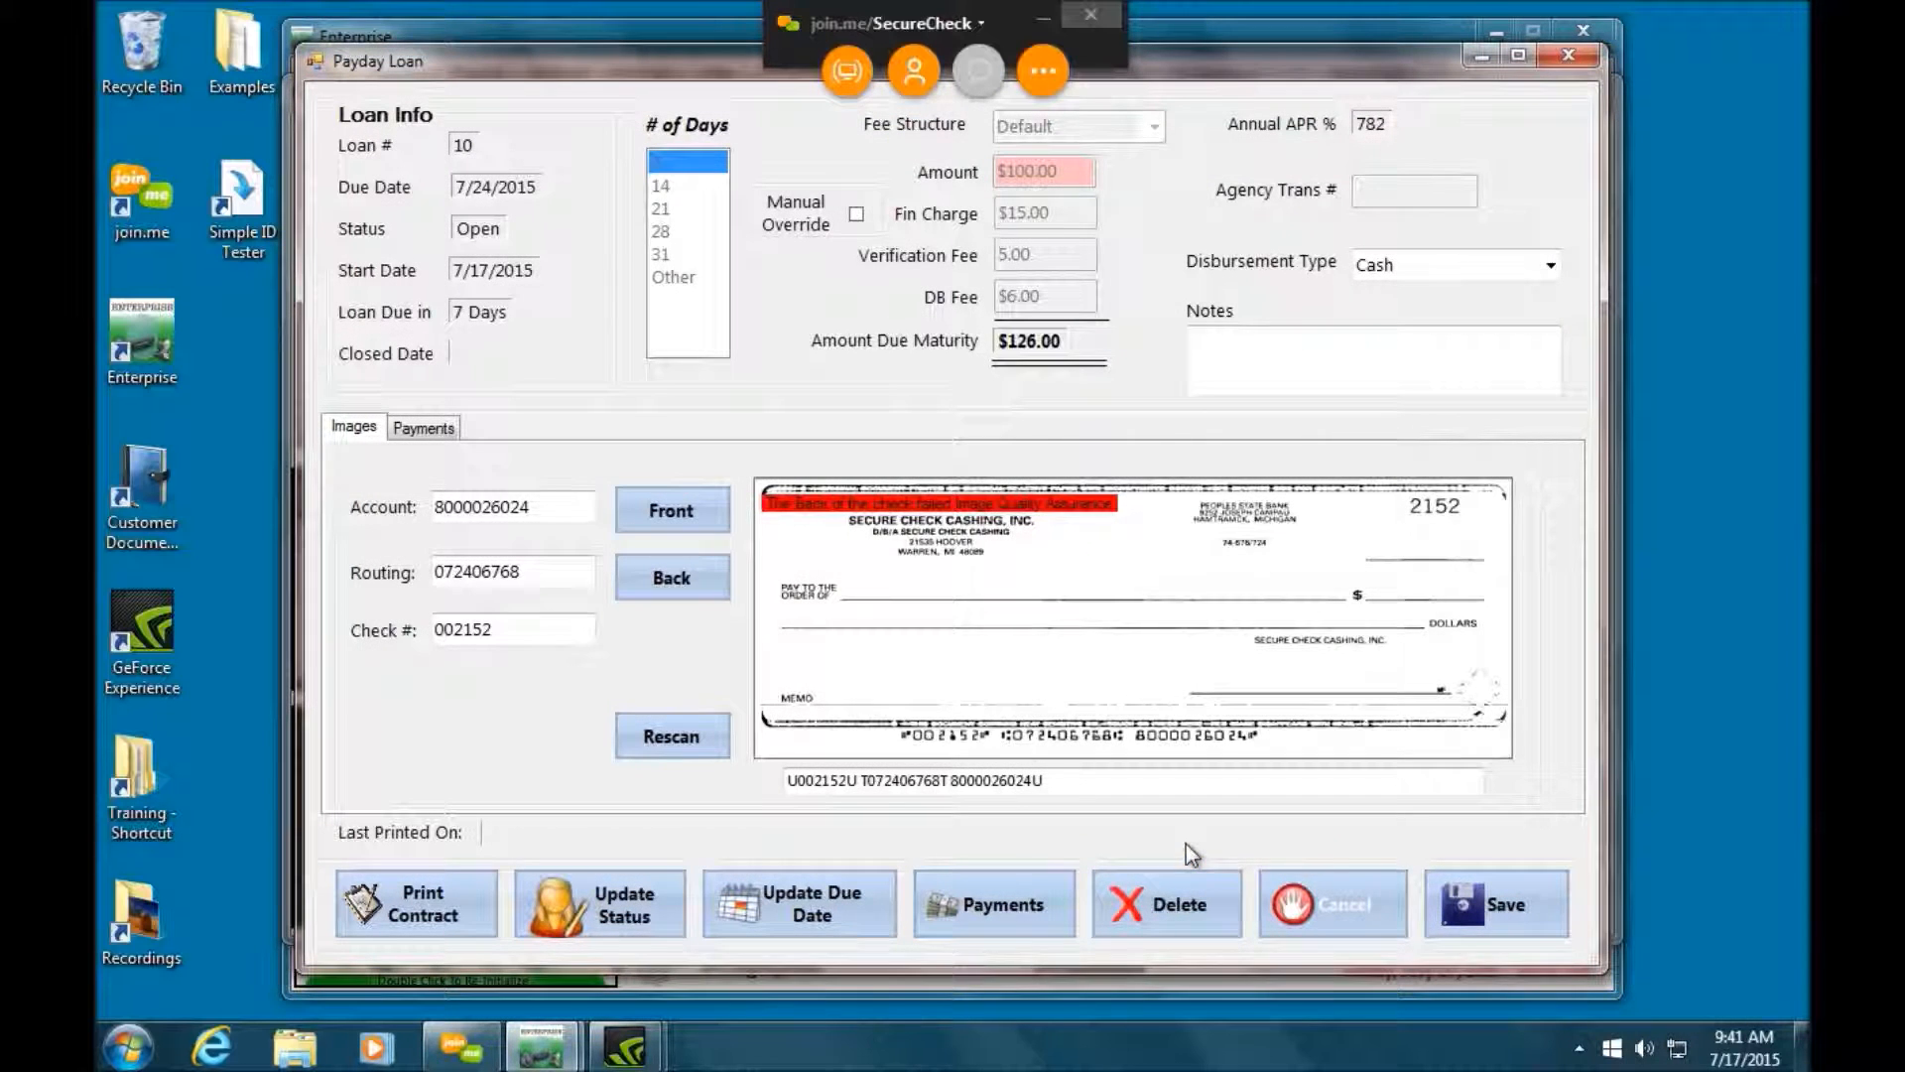
- Save and close the payday loan, and select its entry in the customer's loan list
click(1508, 909)
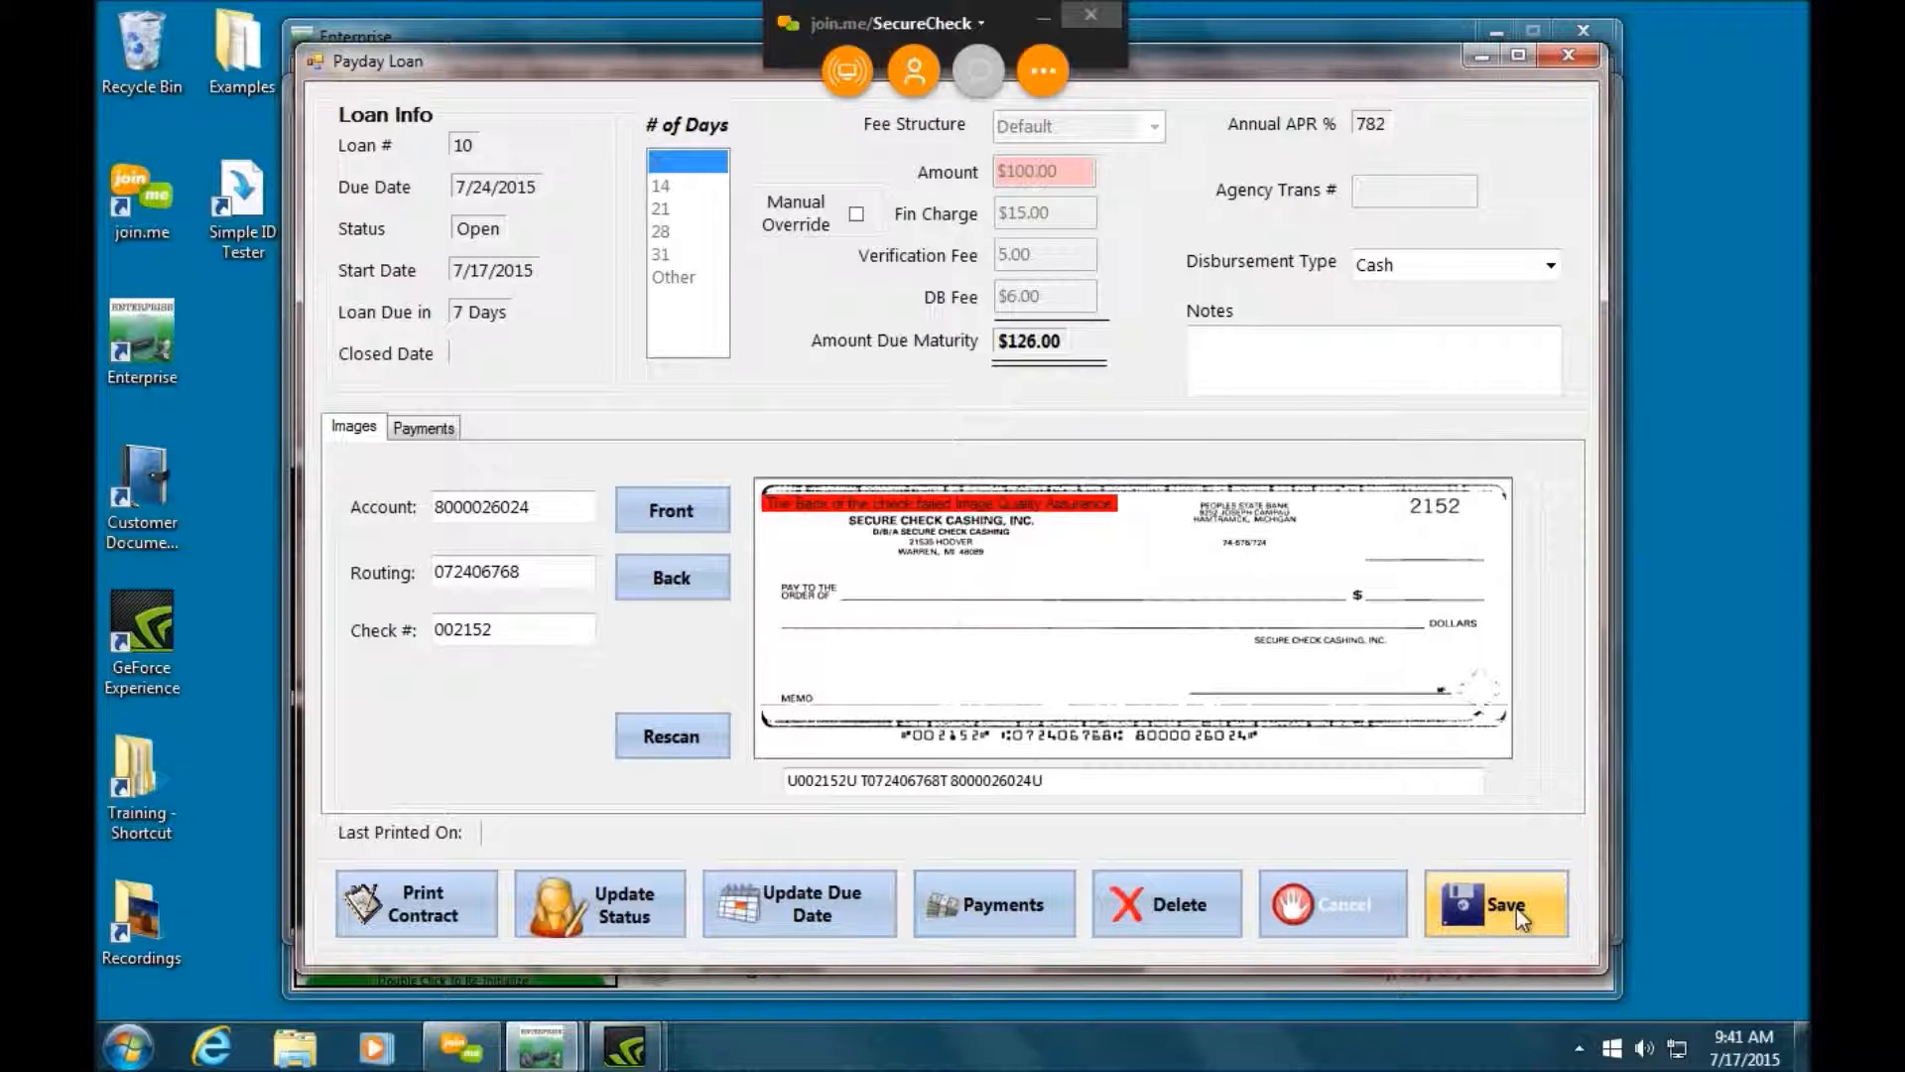
click(947, 643)
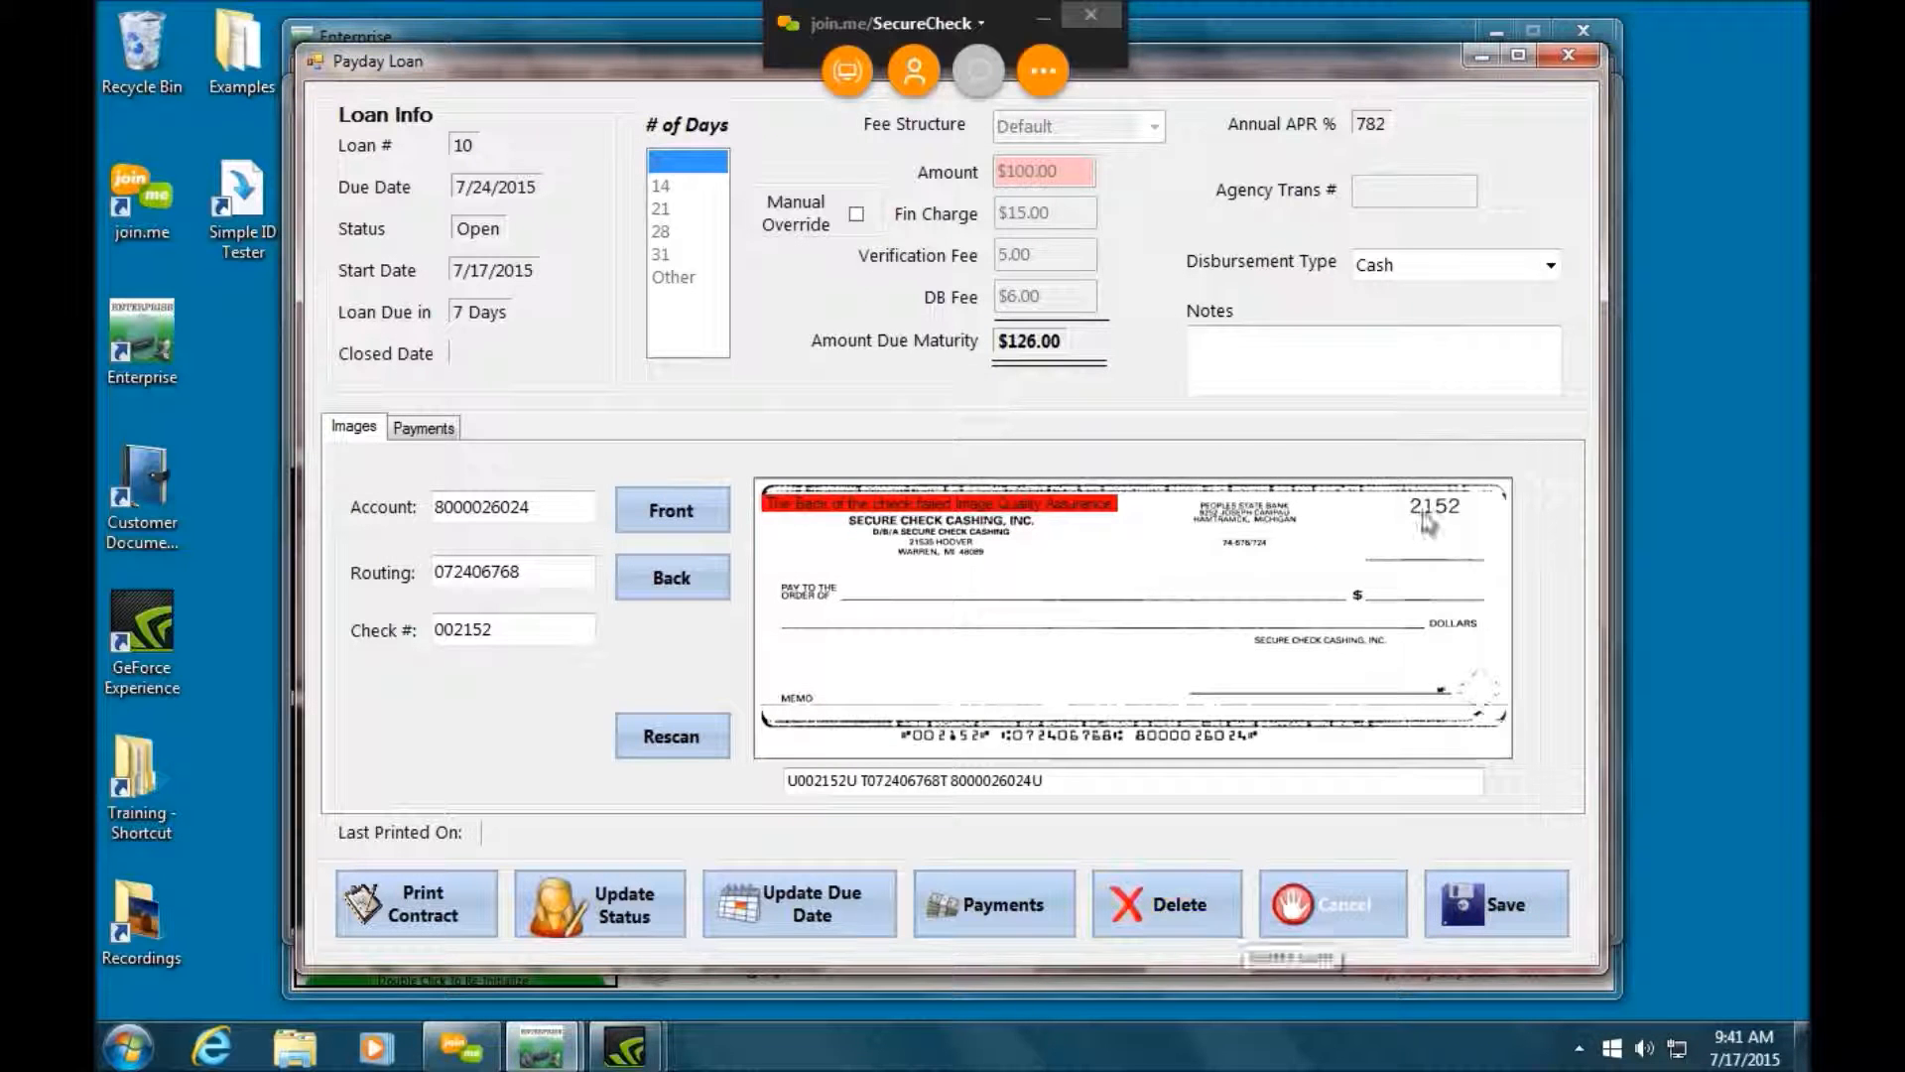
click(1358, 914)
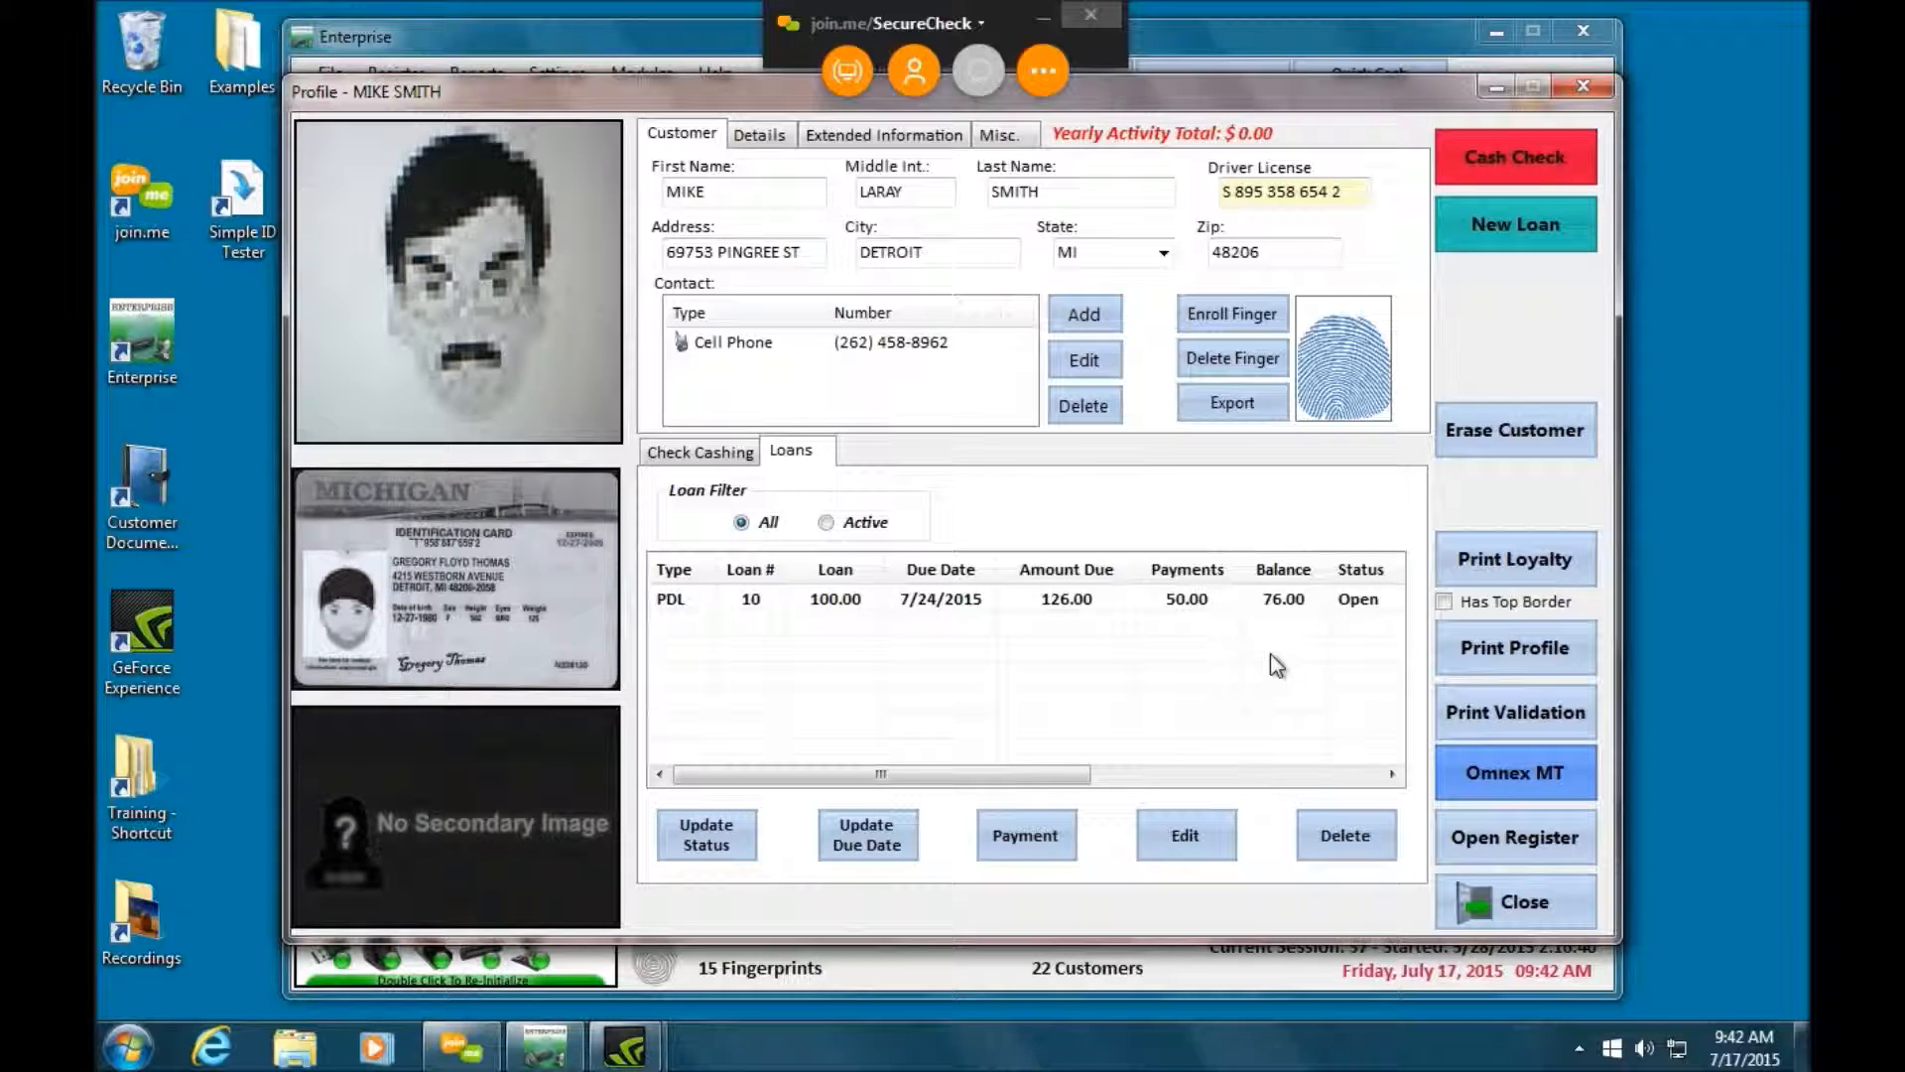
click(933, 598)
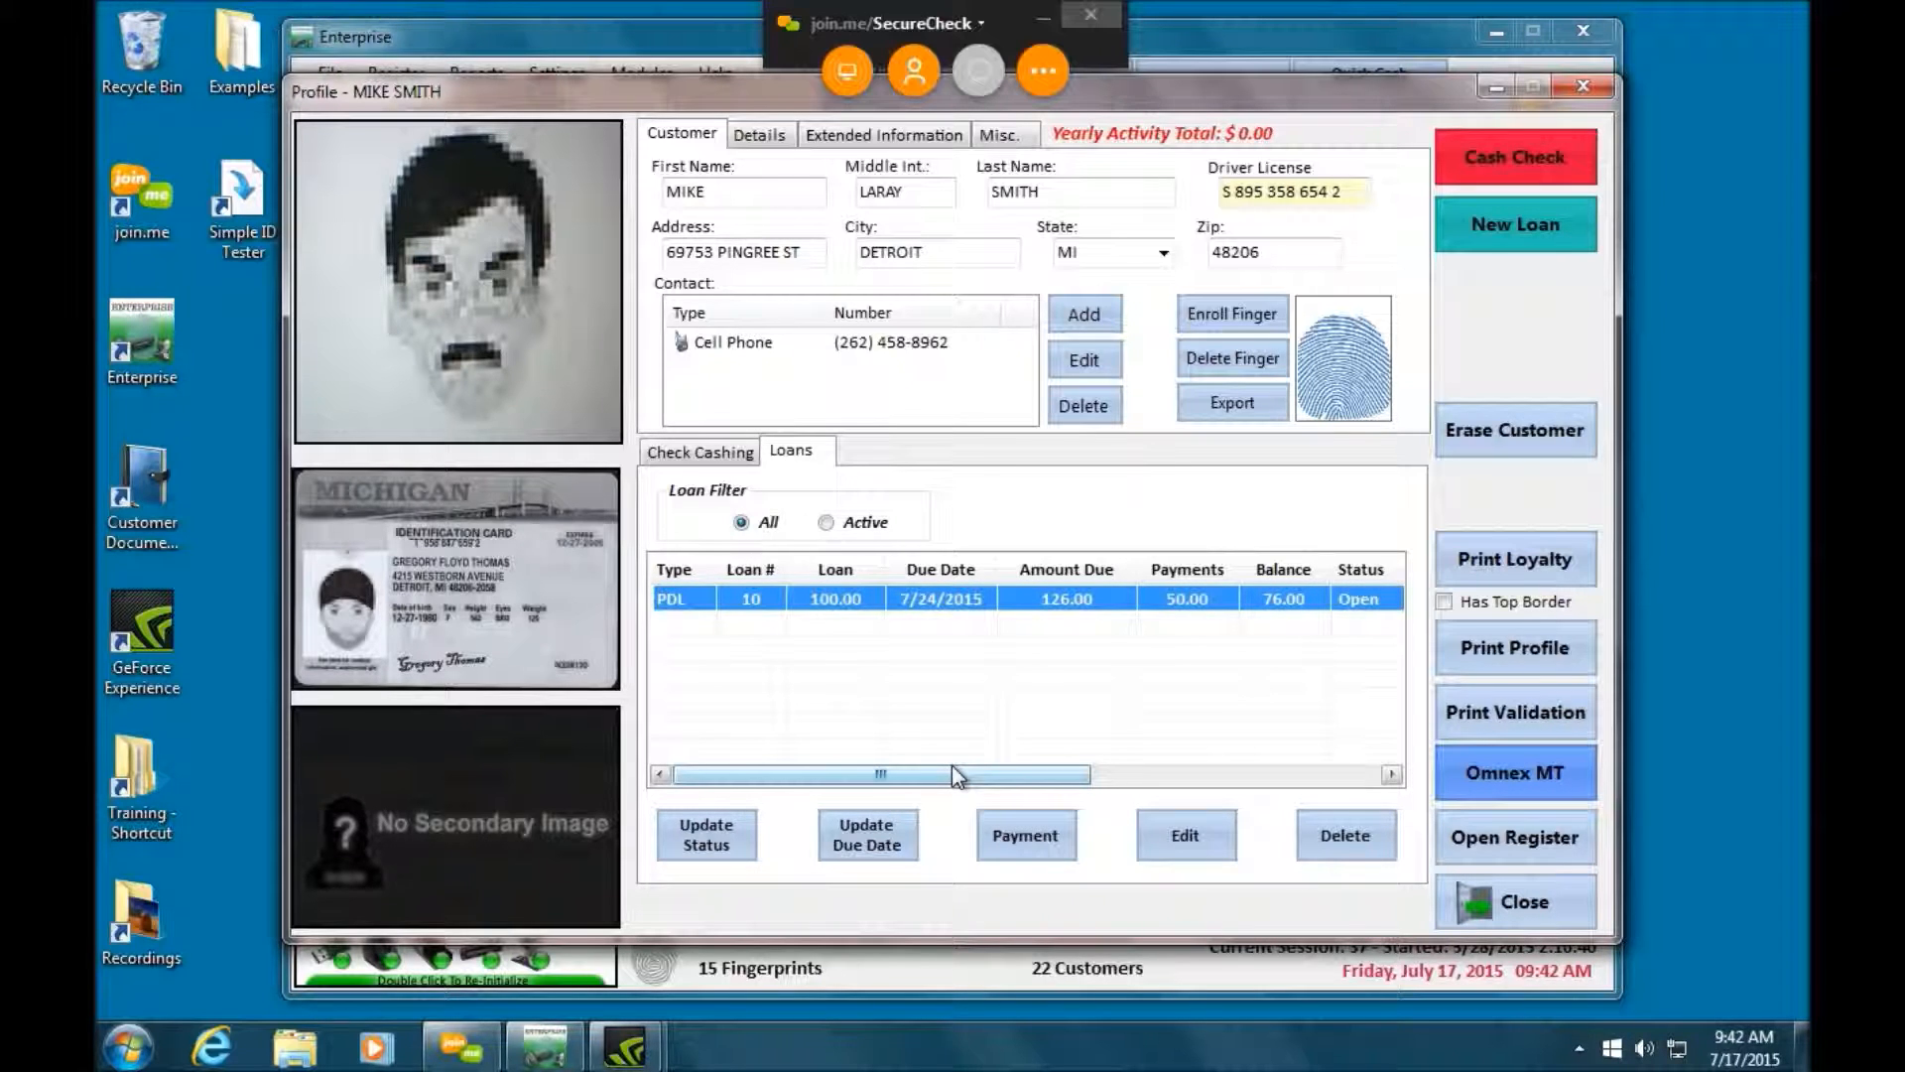
- Start a new installment loan of 100 for this customer, with 10% interest and a 6-month duration paid monthly
click(1506, 231)
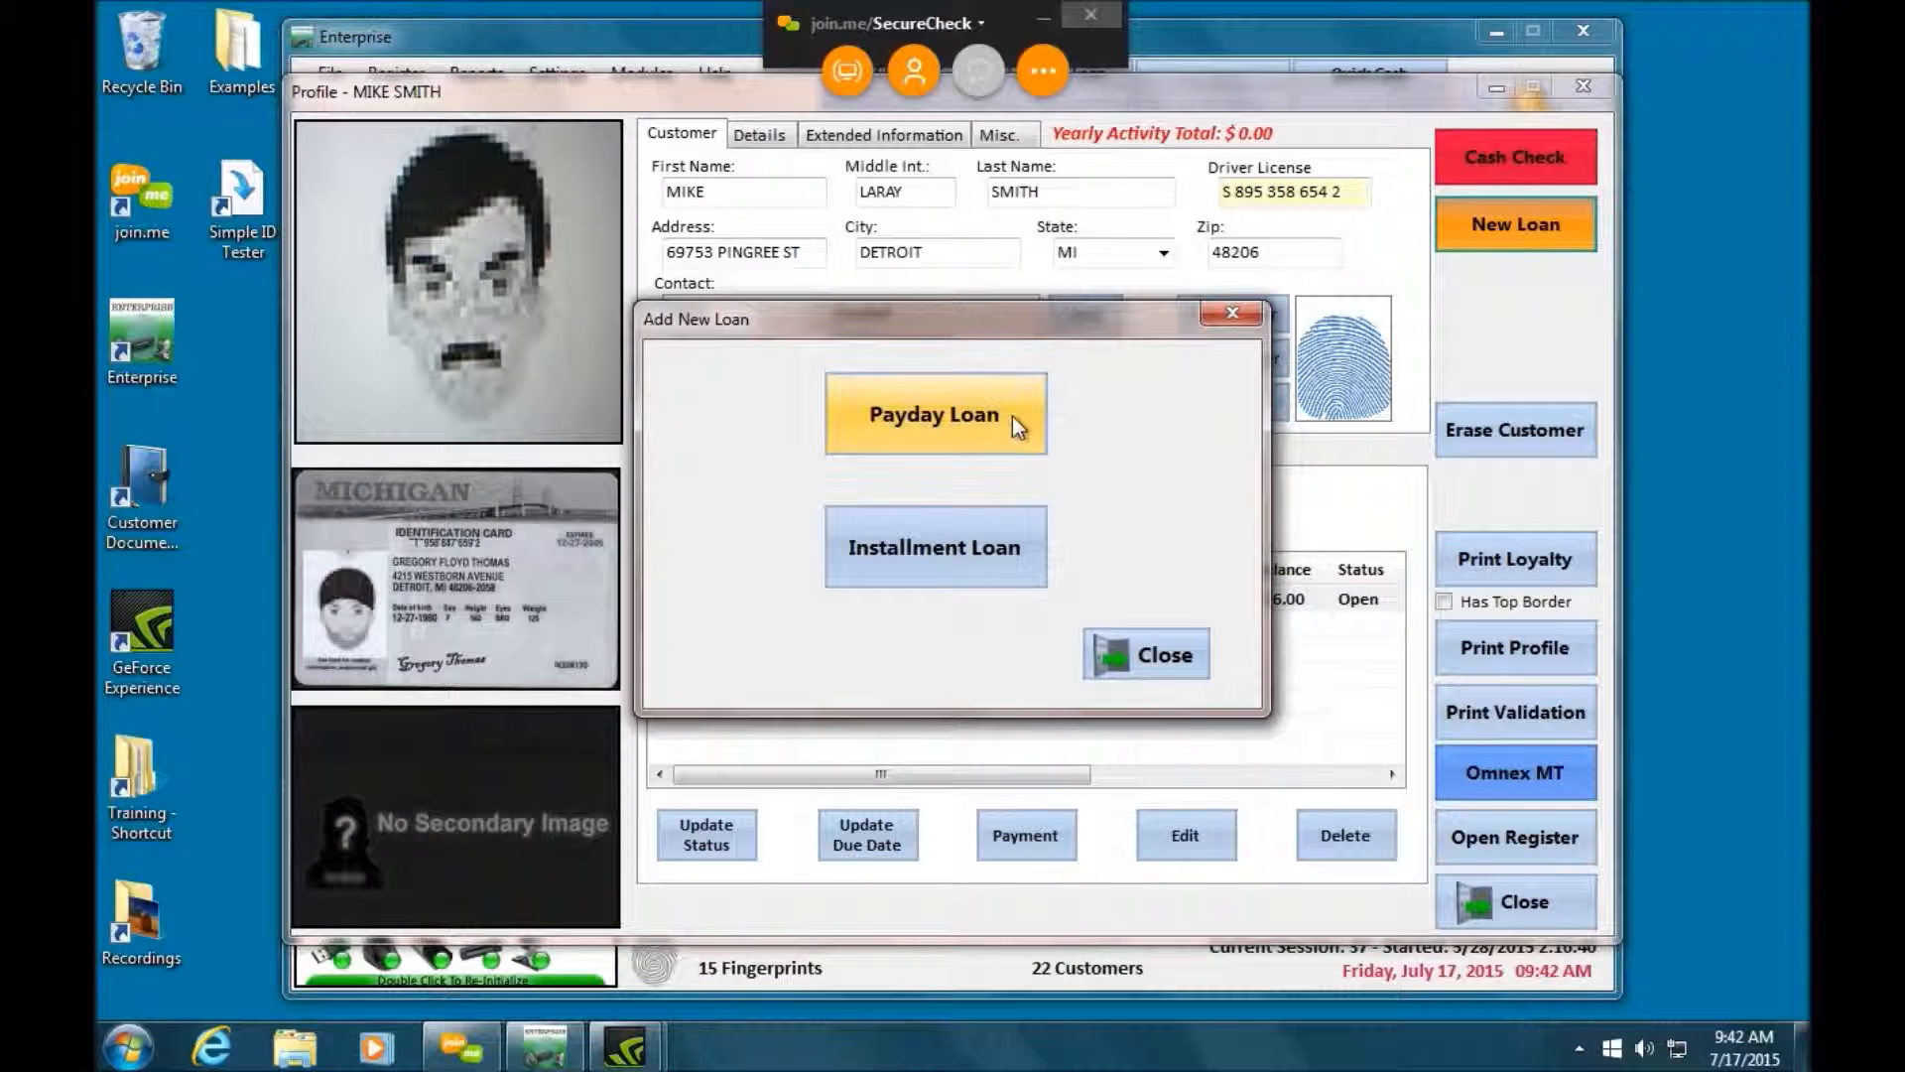
click(929, 545)
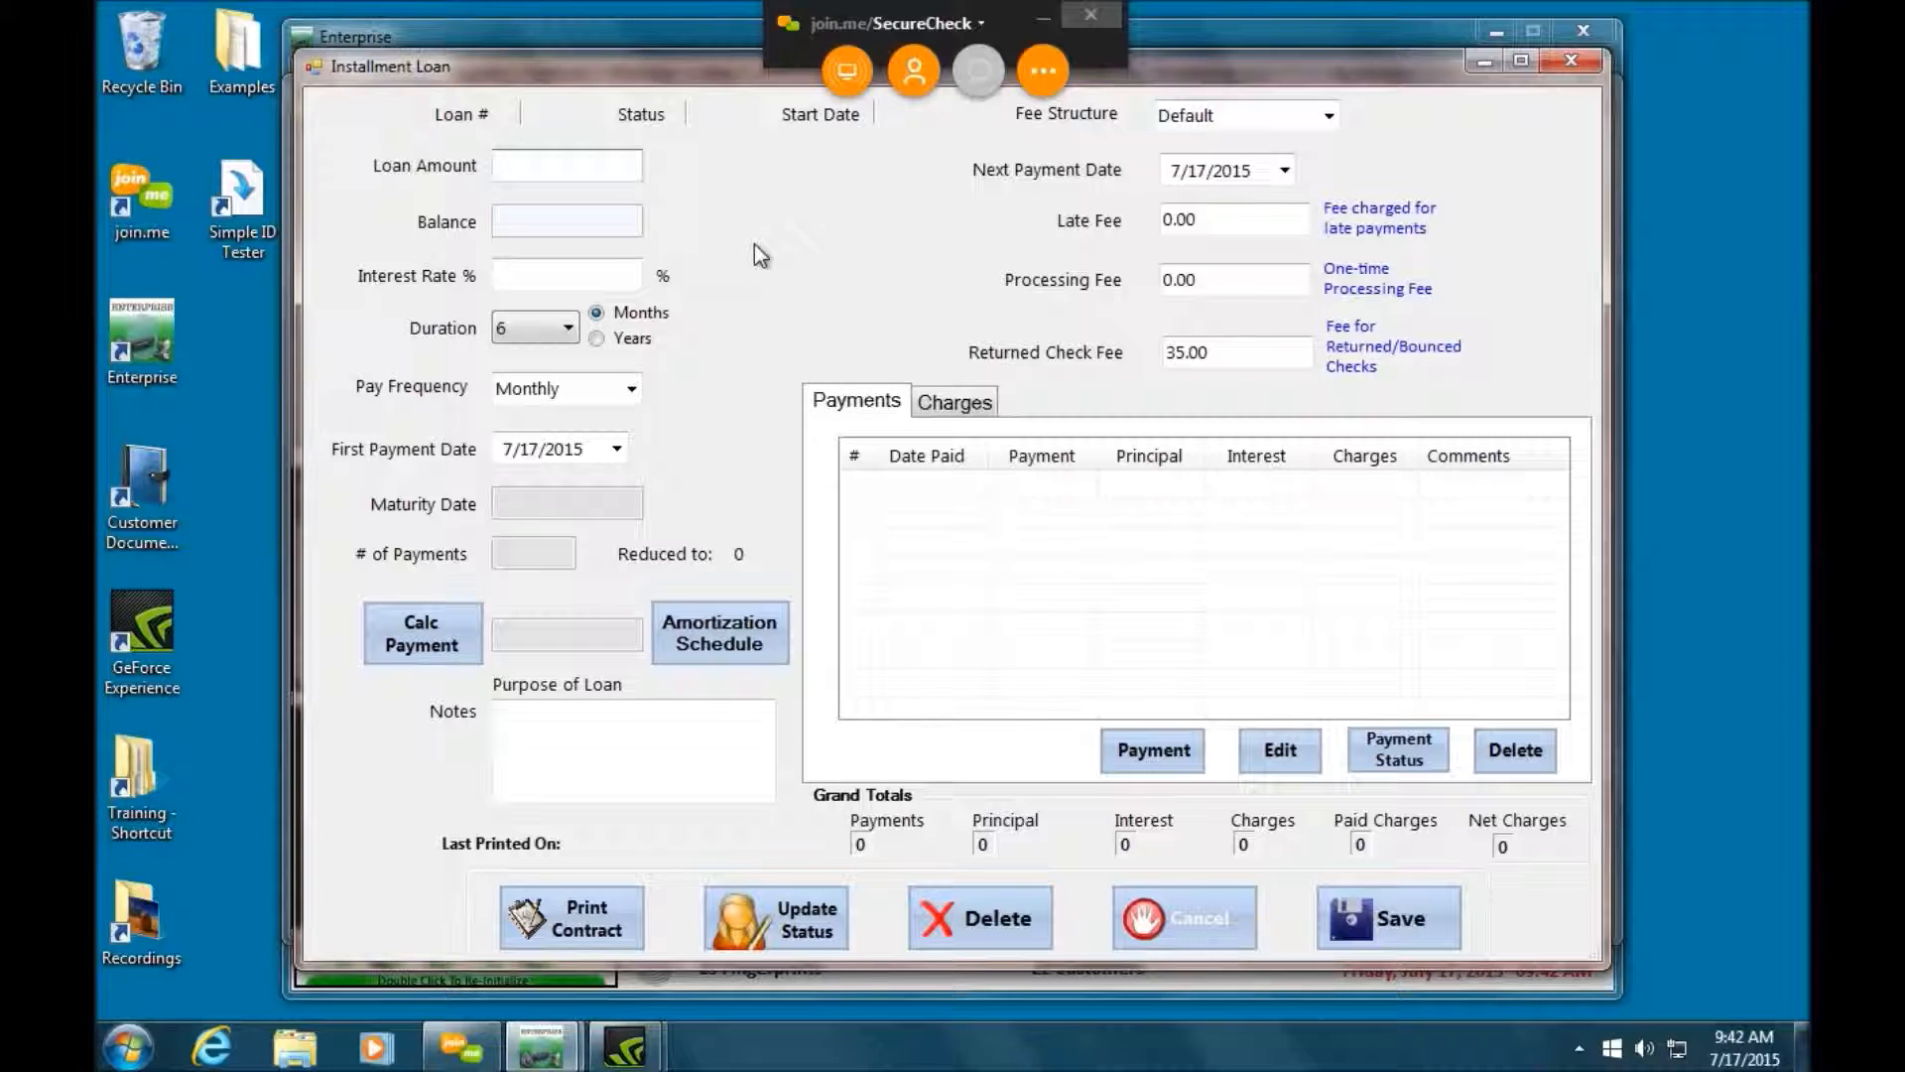
text(100)
key(Tab)
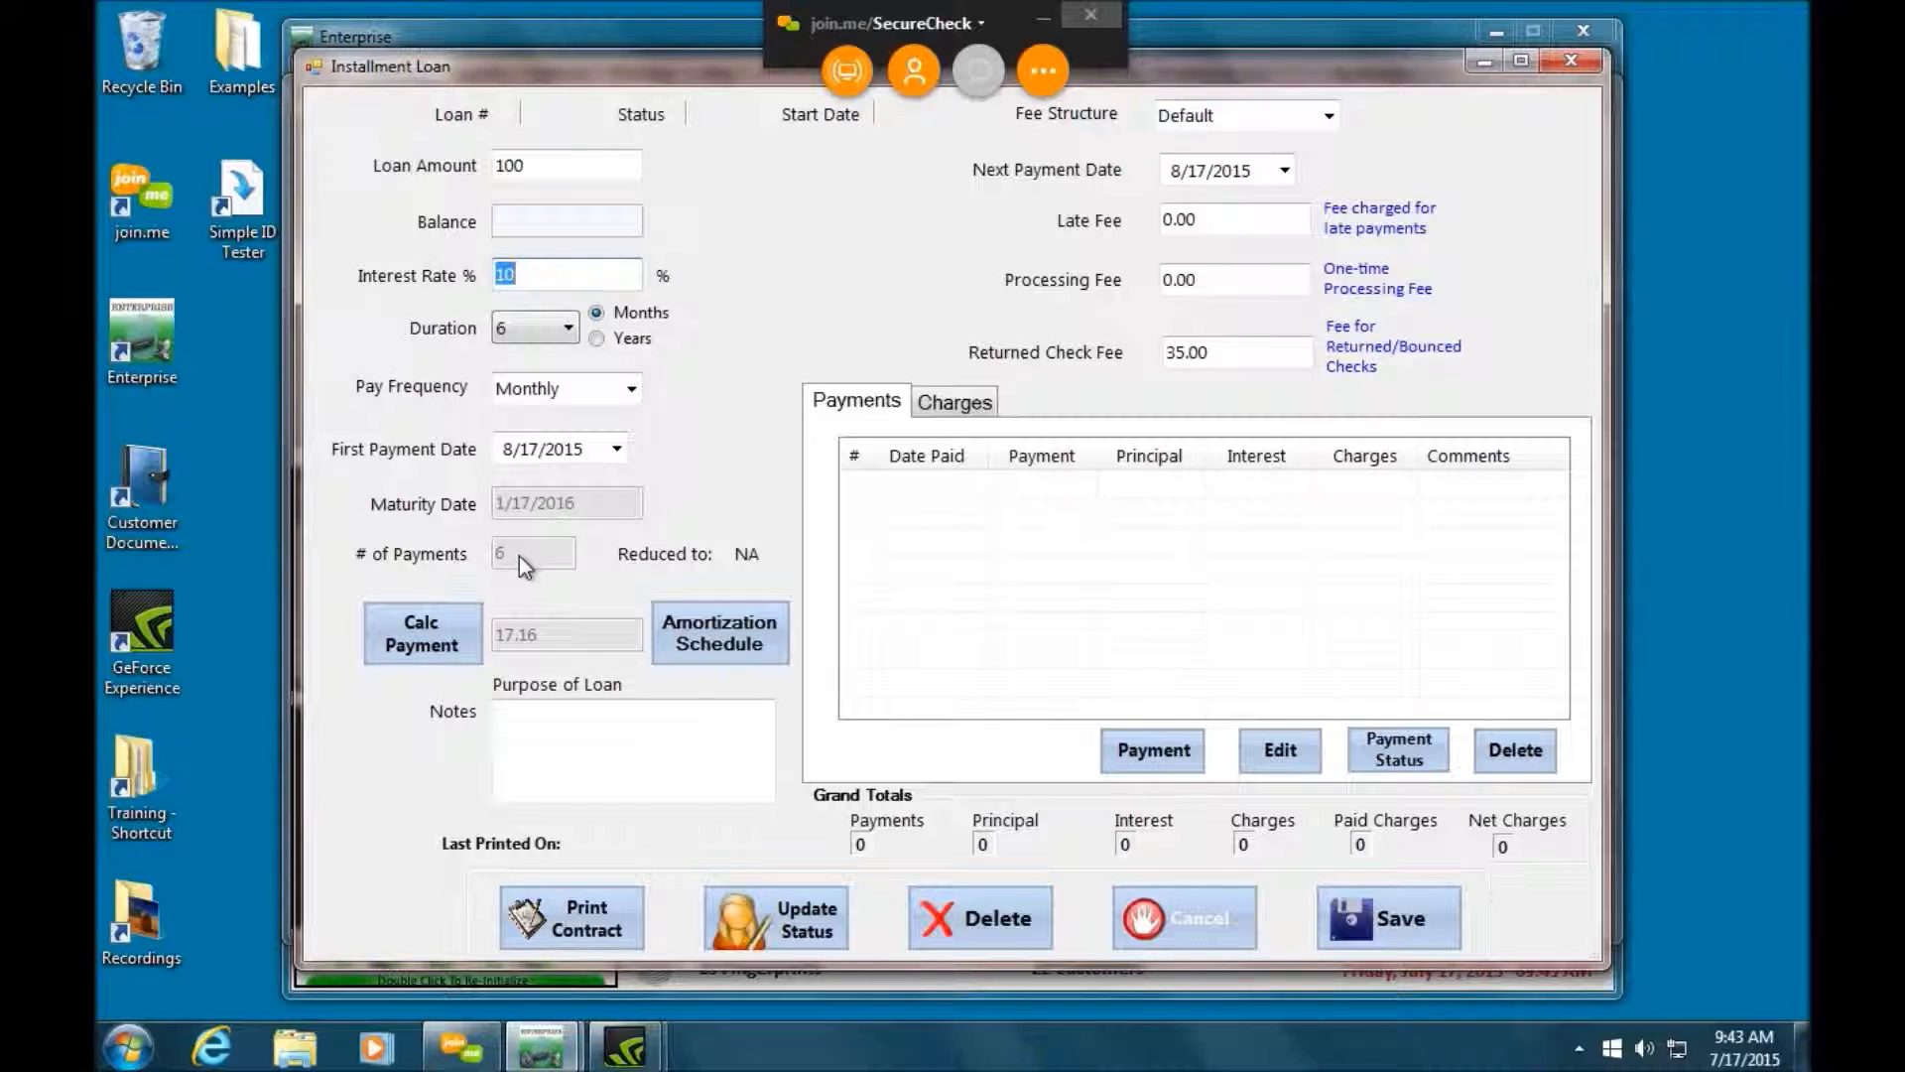
- Review the standard amortization schedule of the installment loan, and save the loan
click(746, 642)
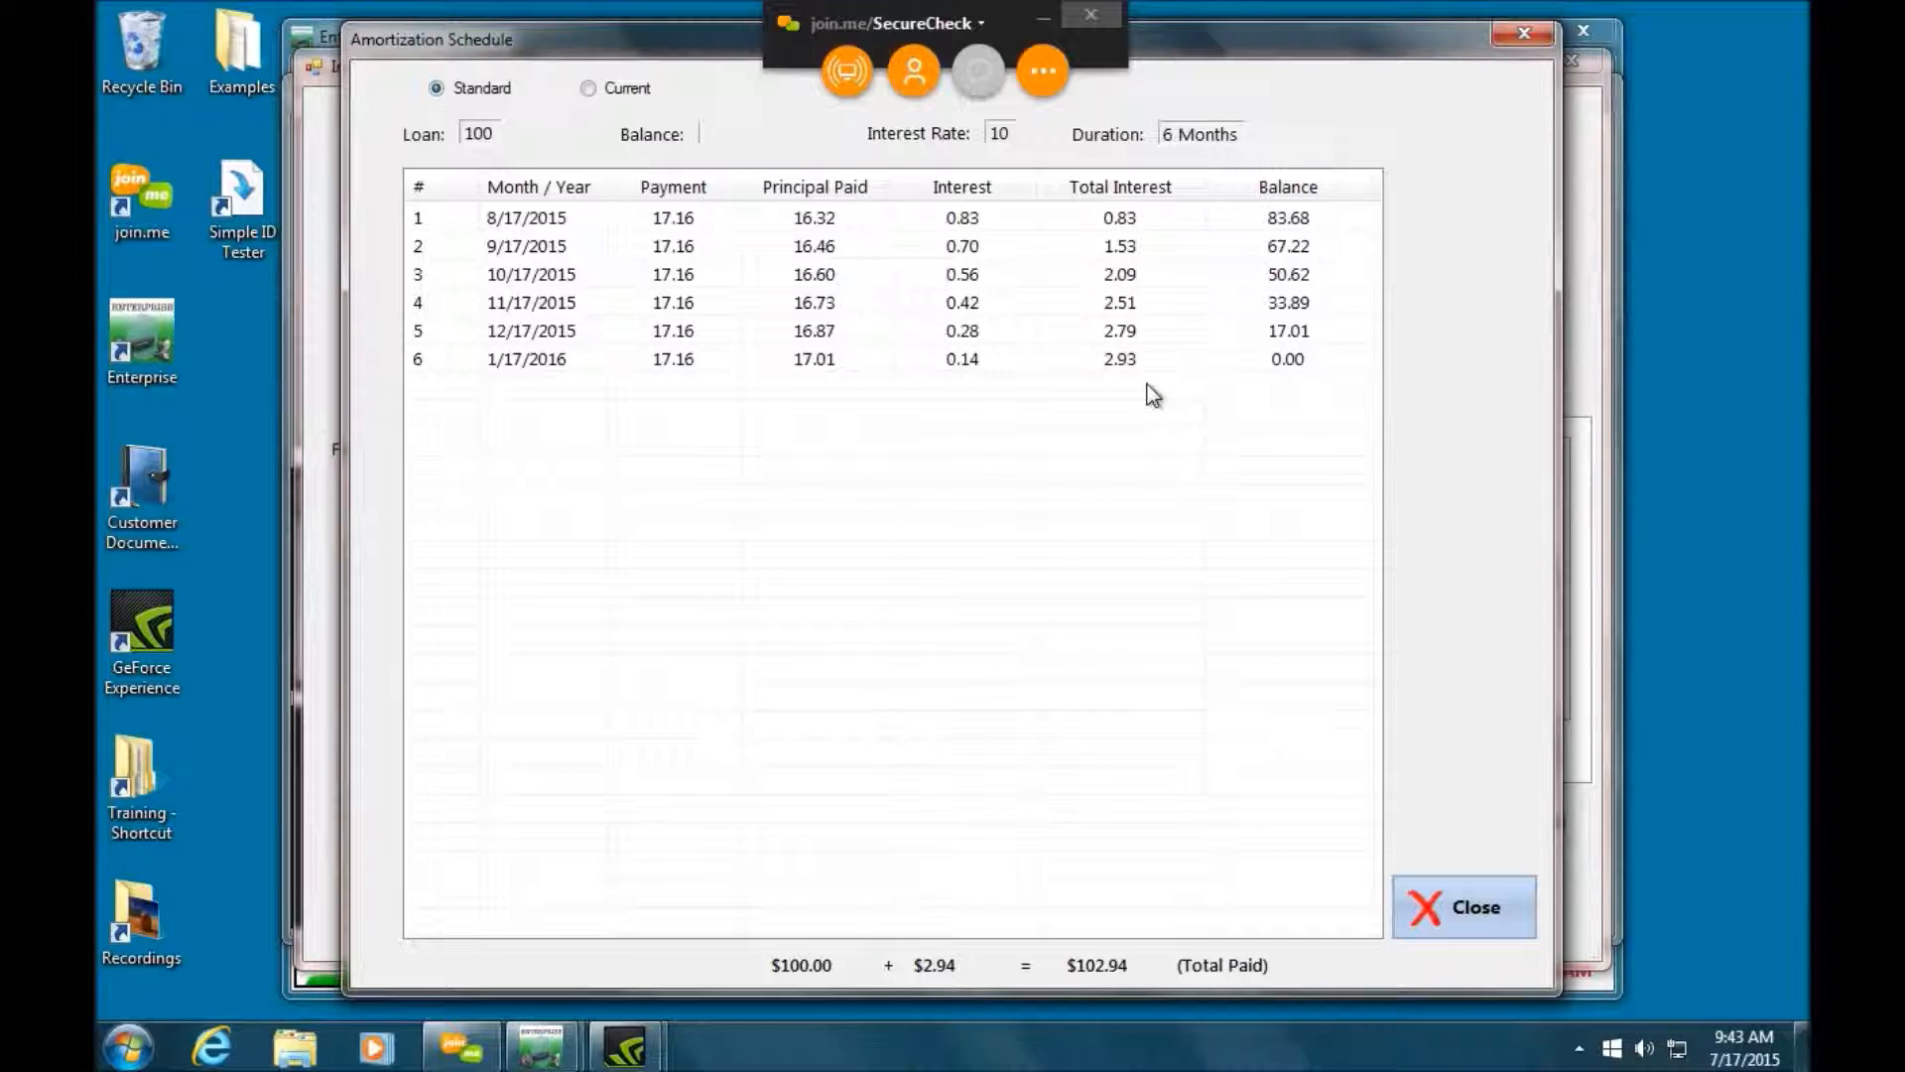
click(1482, 913)
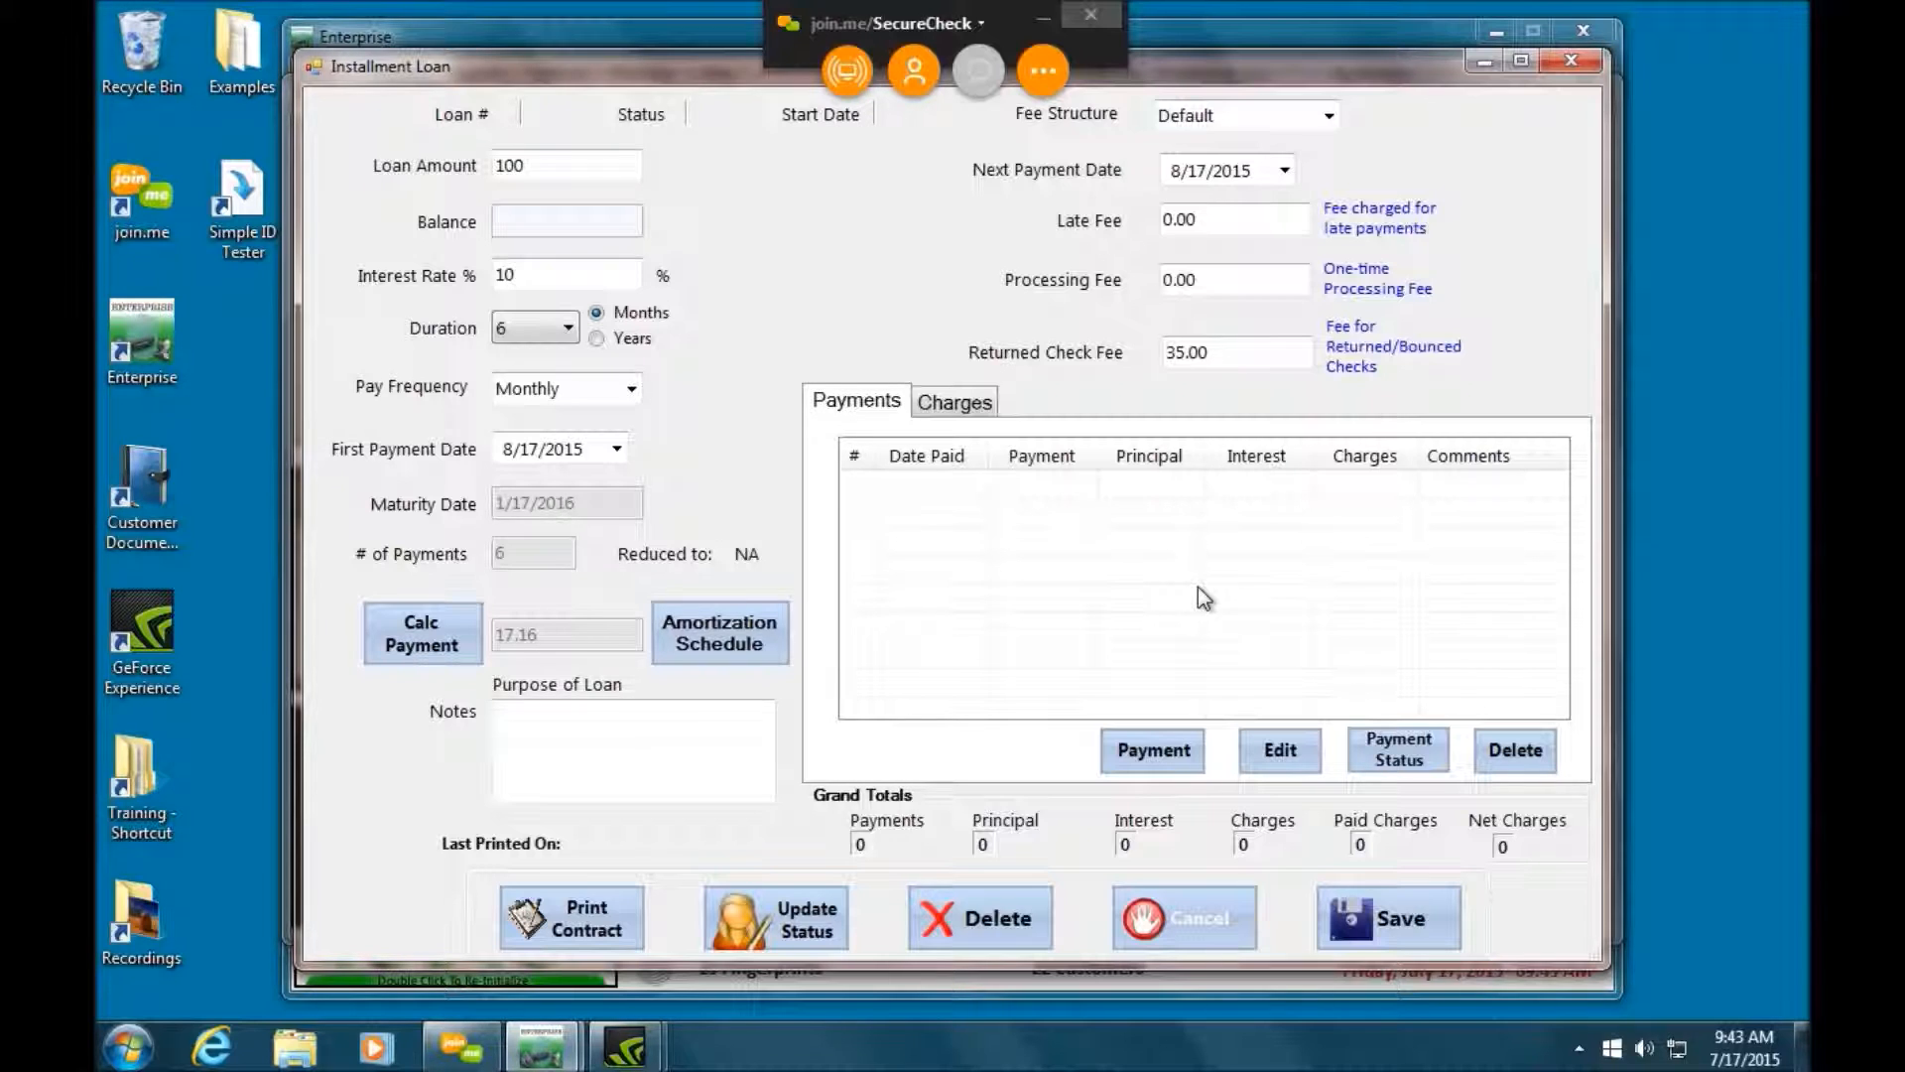
click(1401, 928)
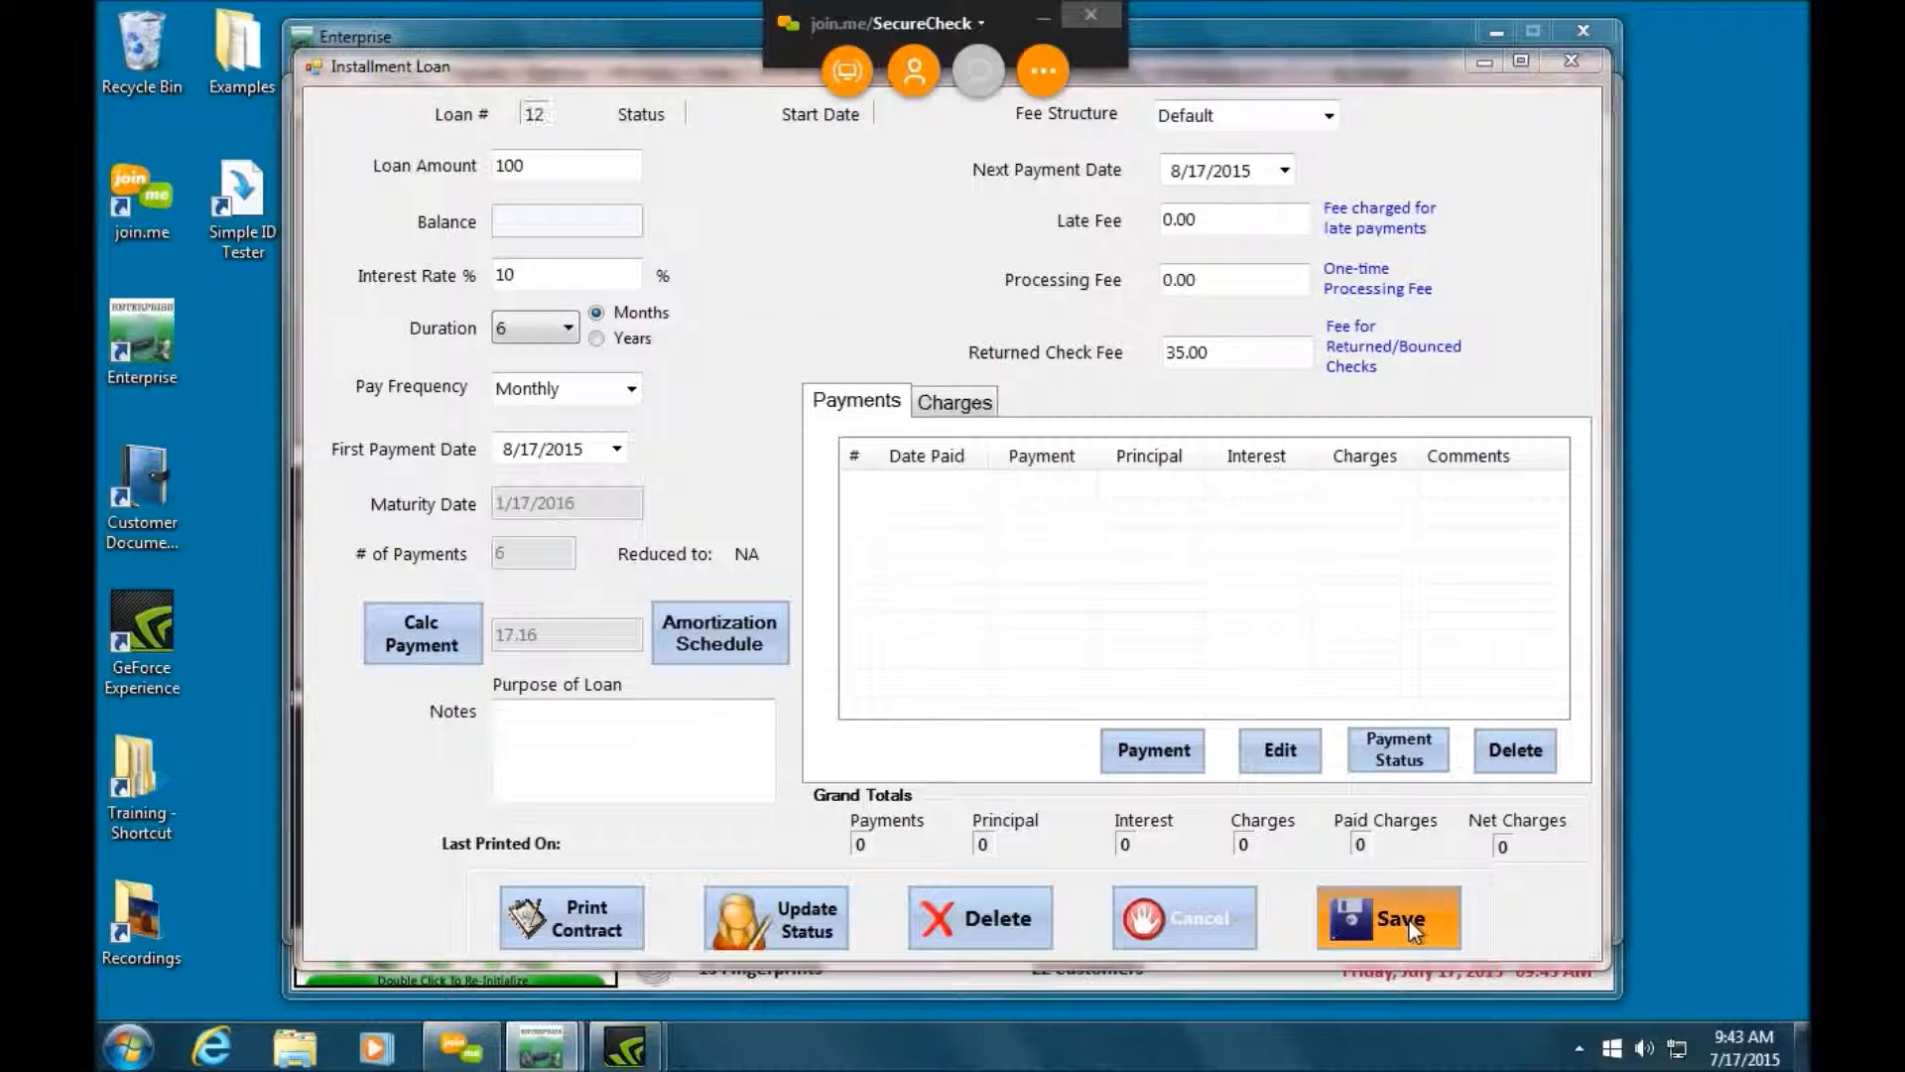
click(953, 645)
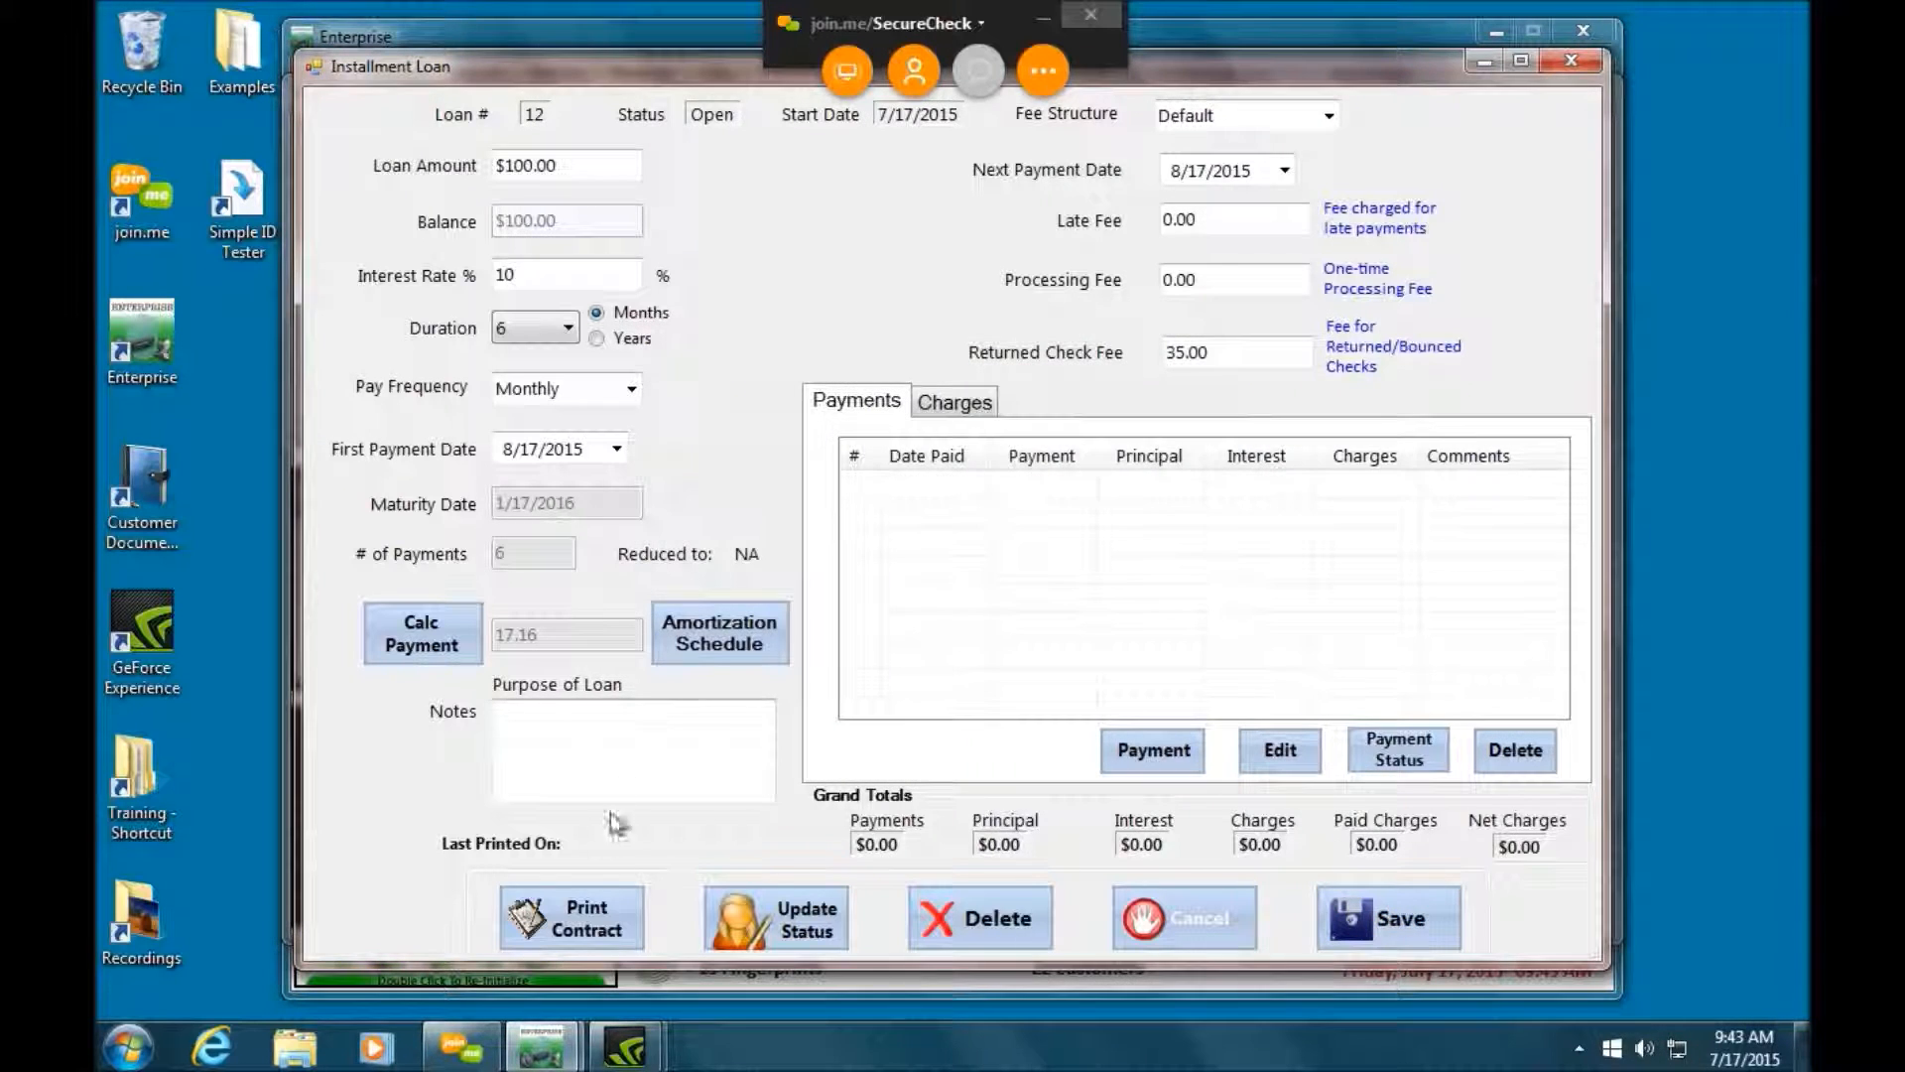
- Preview the filled-in installment loan agreement without printing it, and return to the customer's profile
click(585, 913)
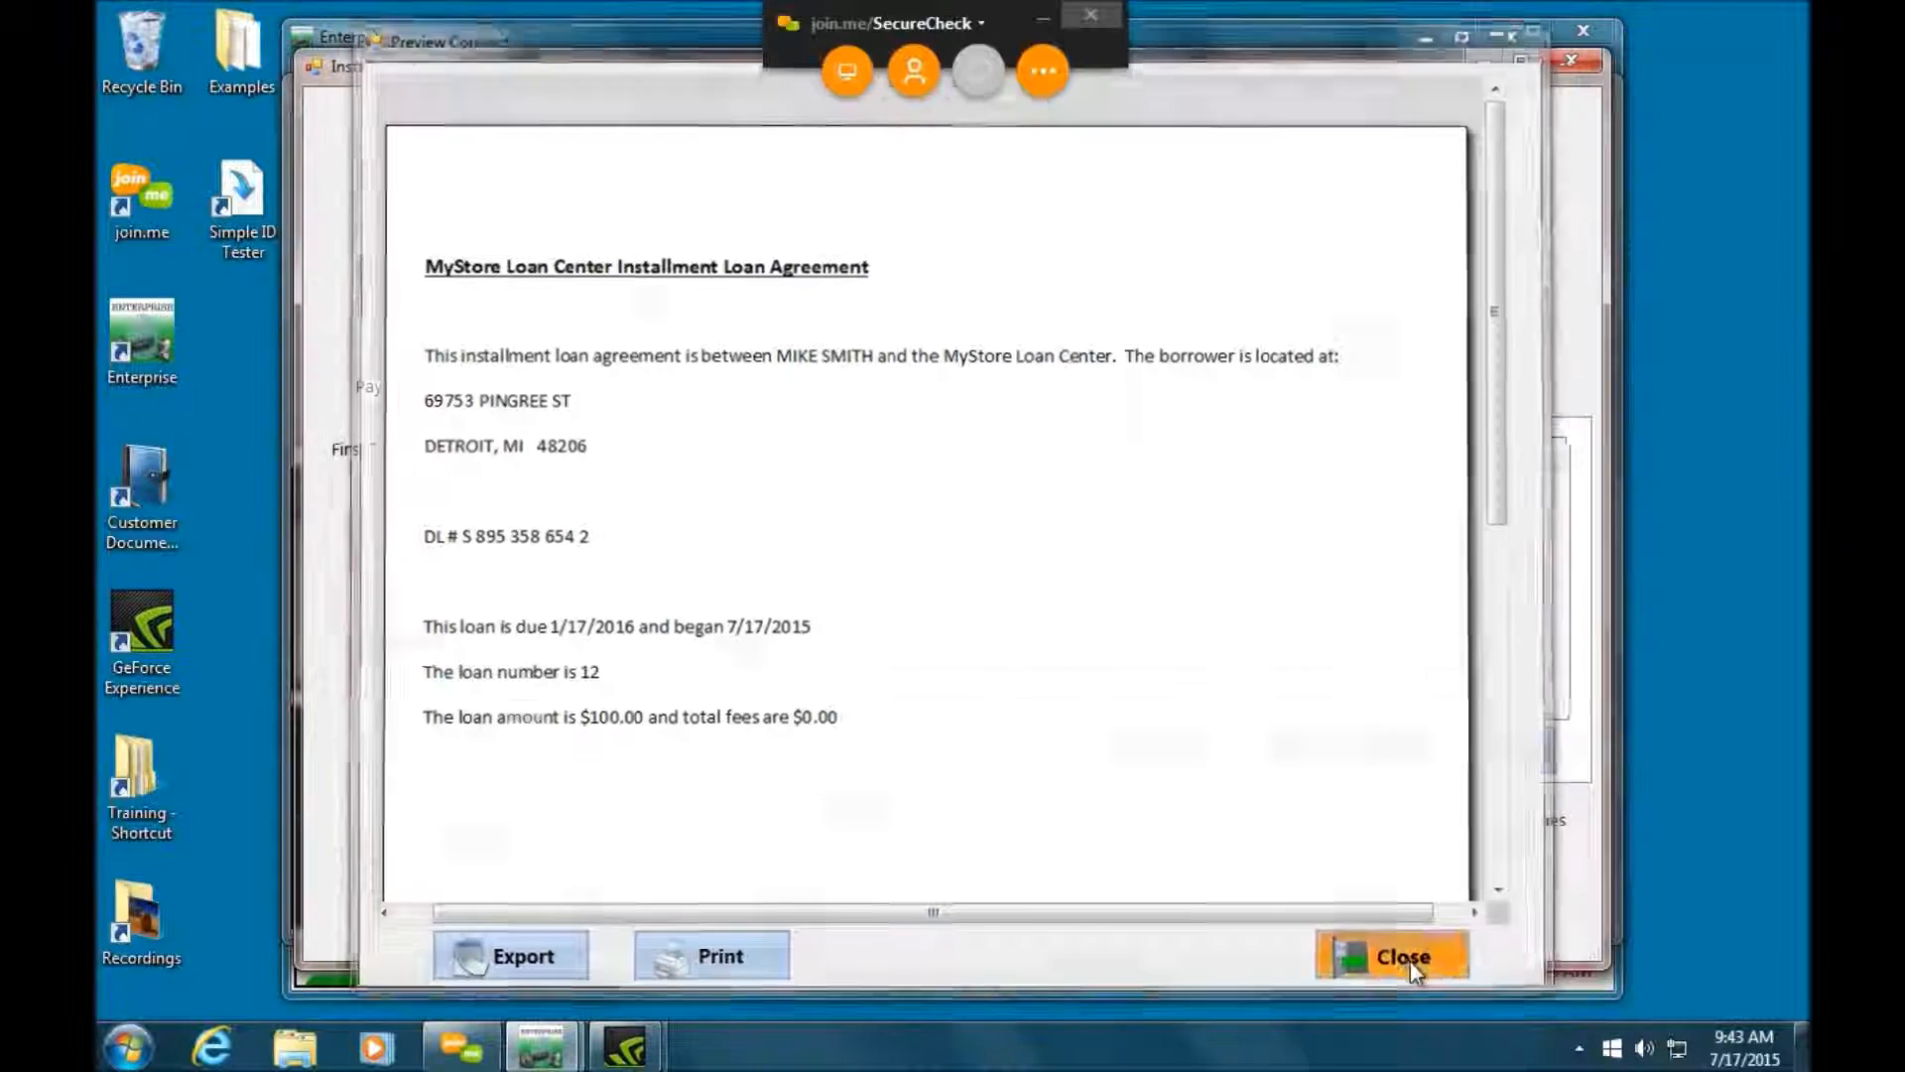
click(1409, 961)
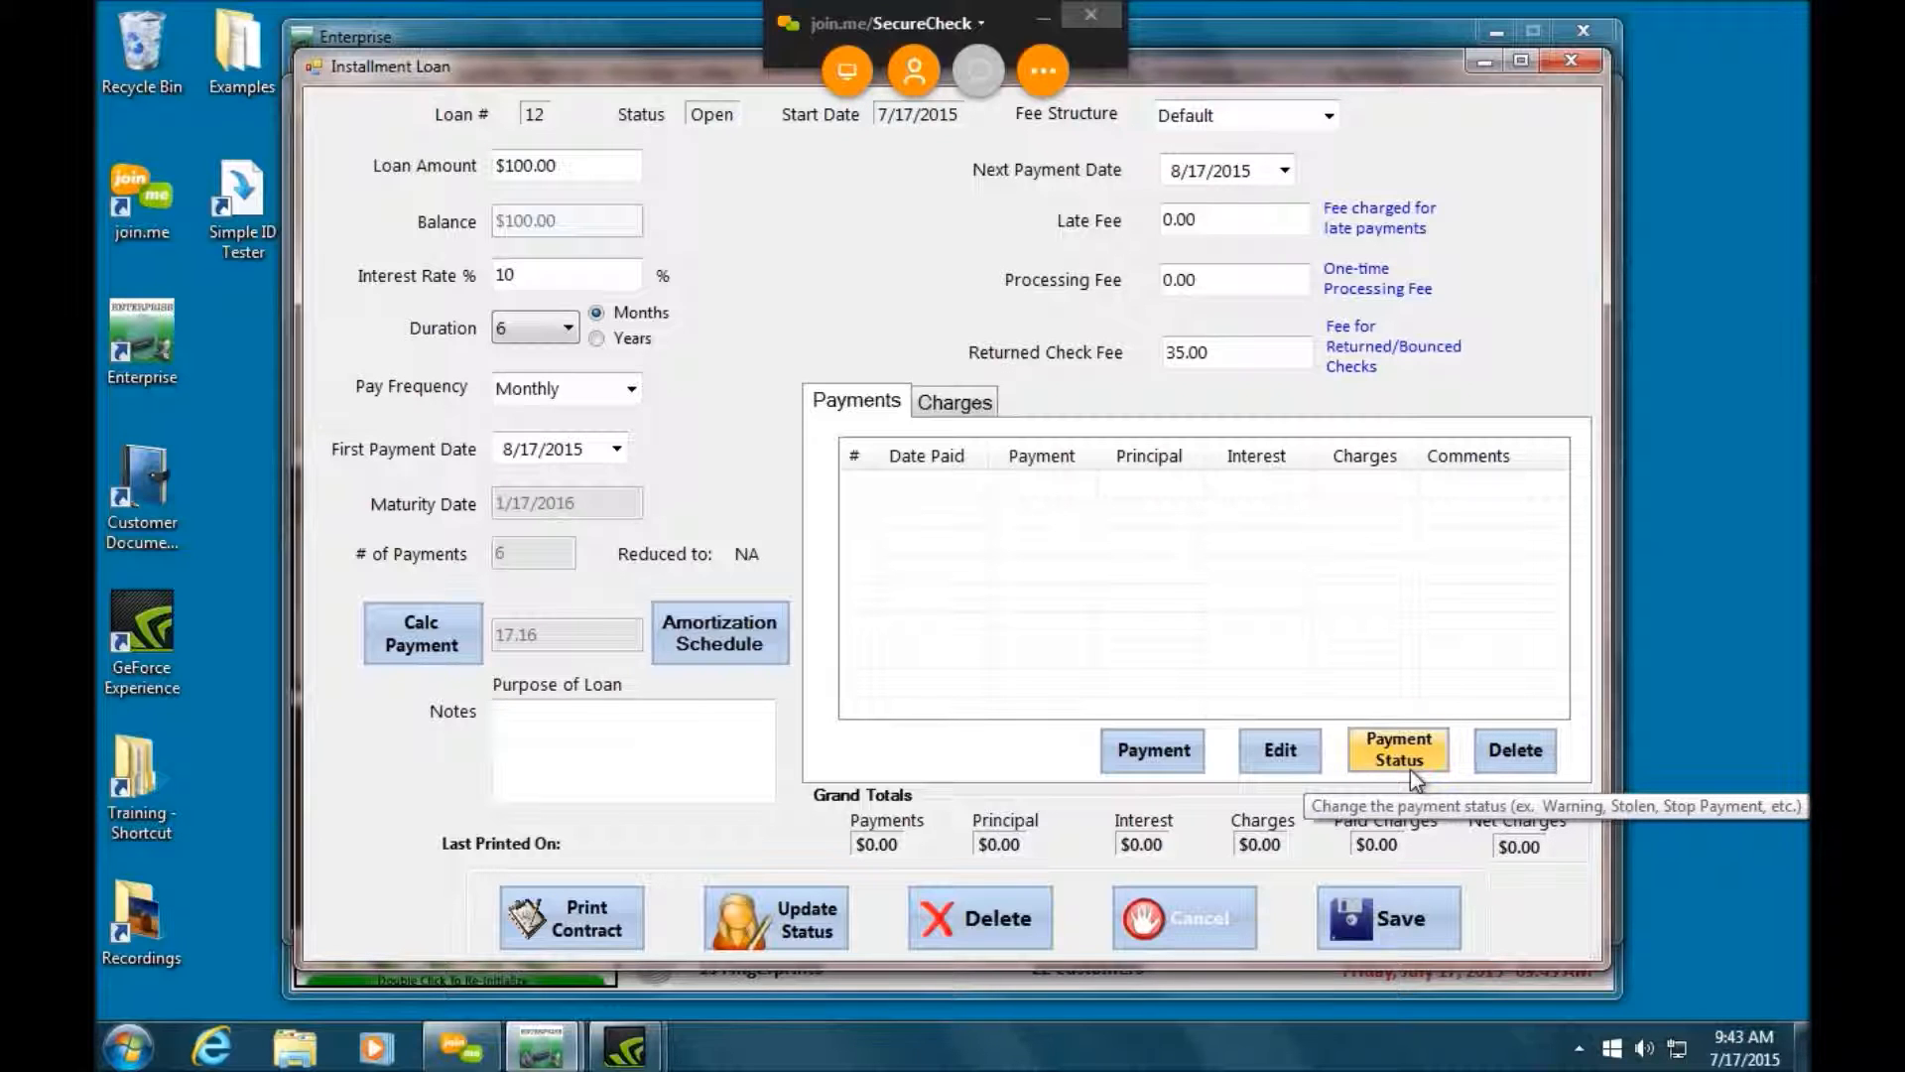
click(1216, 927)
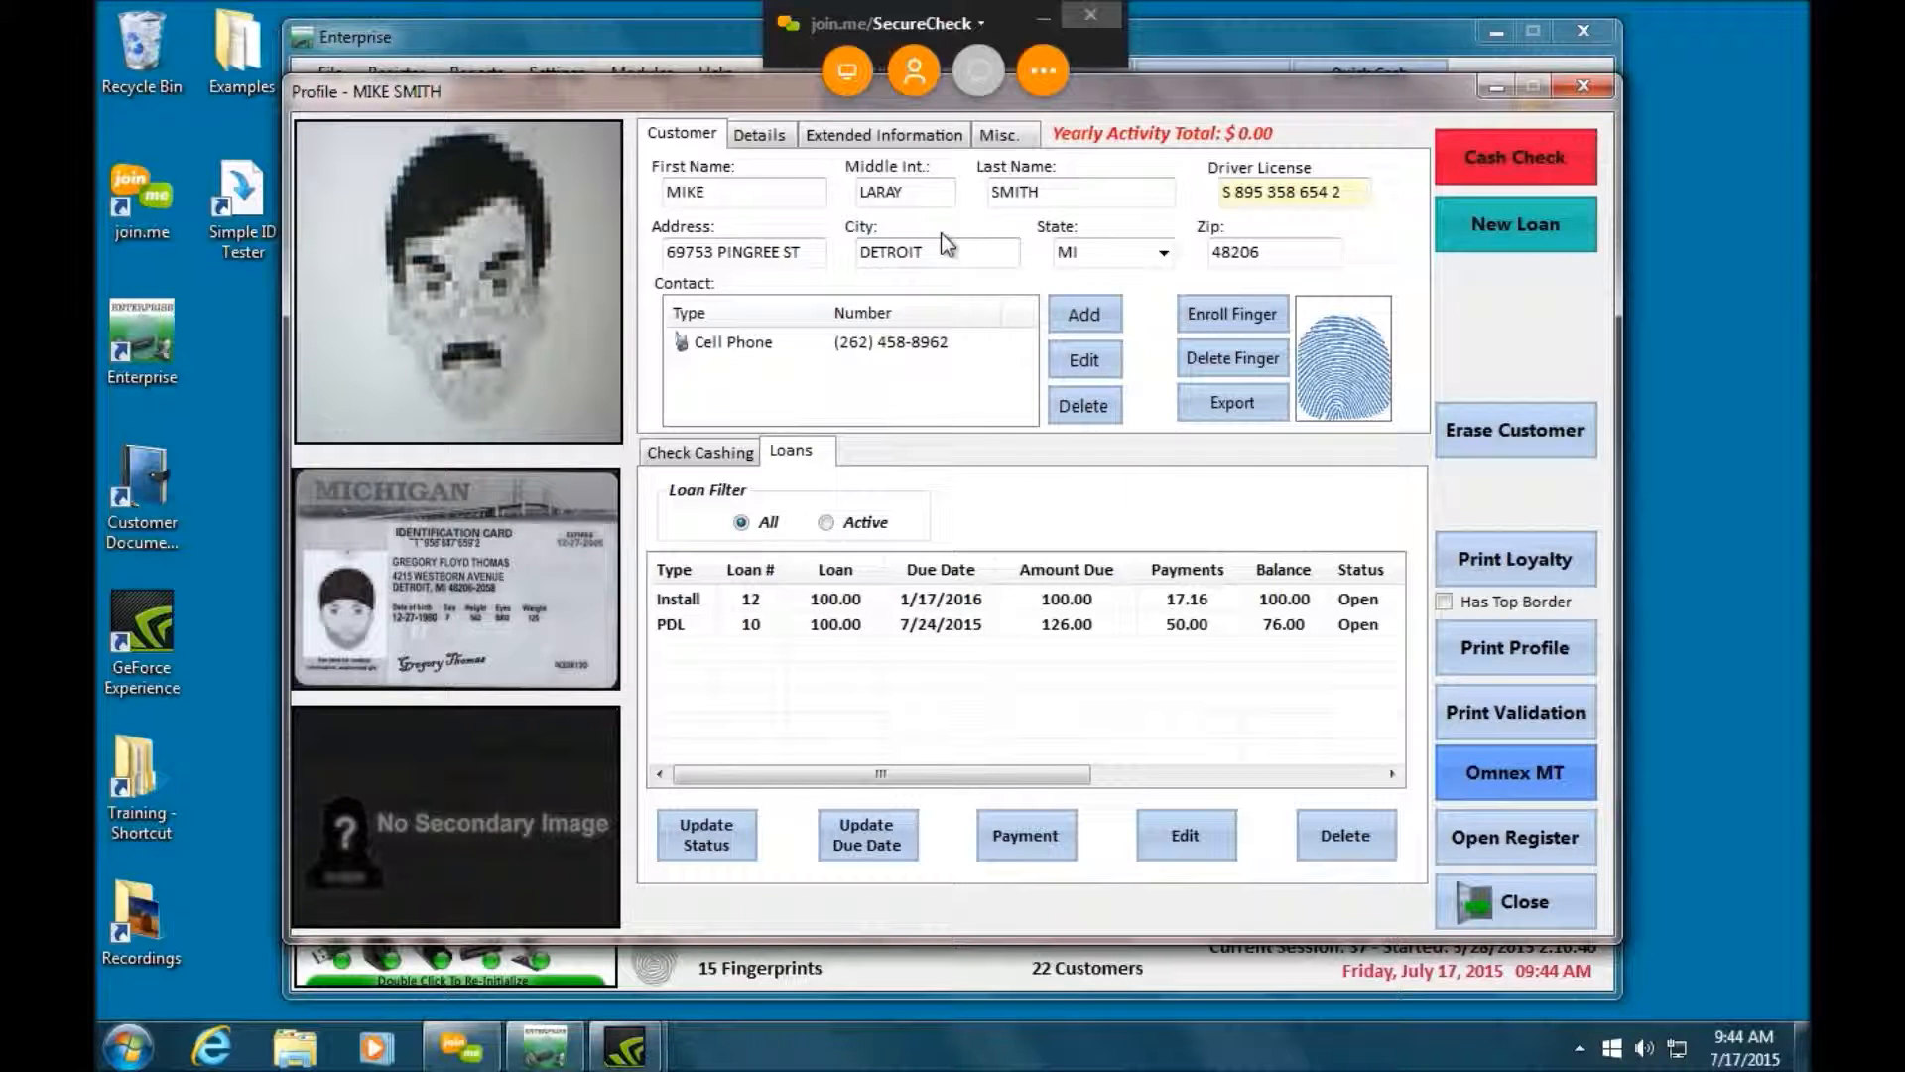
- Examine the customer's miscellaneous profile sections for origin, employer, bank, mortgage/landlord, spouse and references
mouse_move(585, 581)
mouse_move(544, 276)
click(1010, 138)
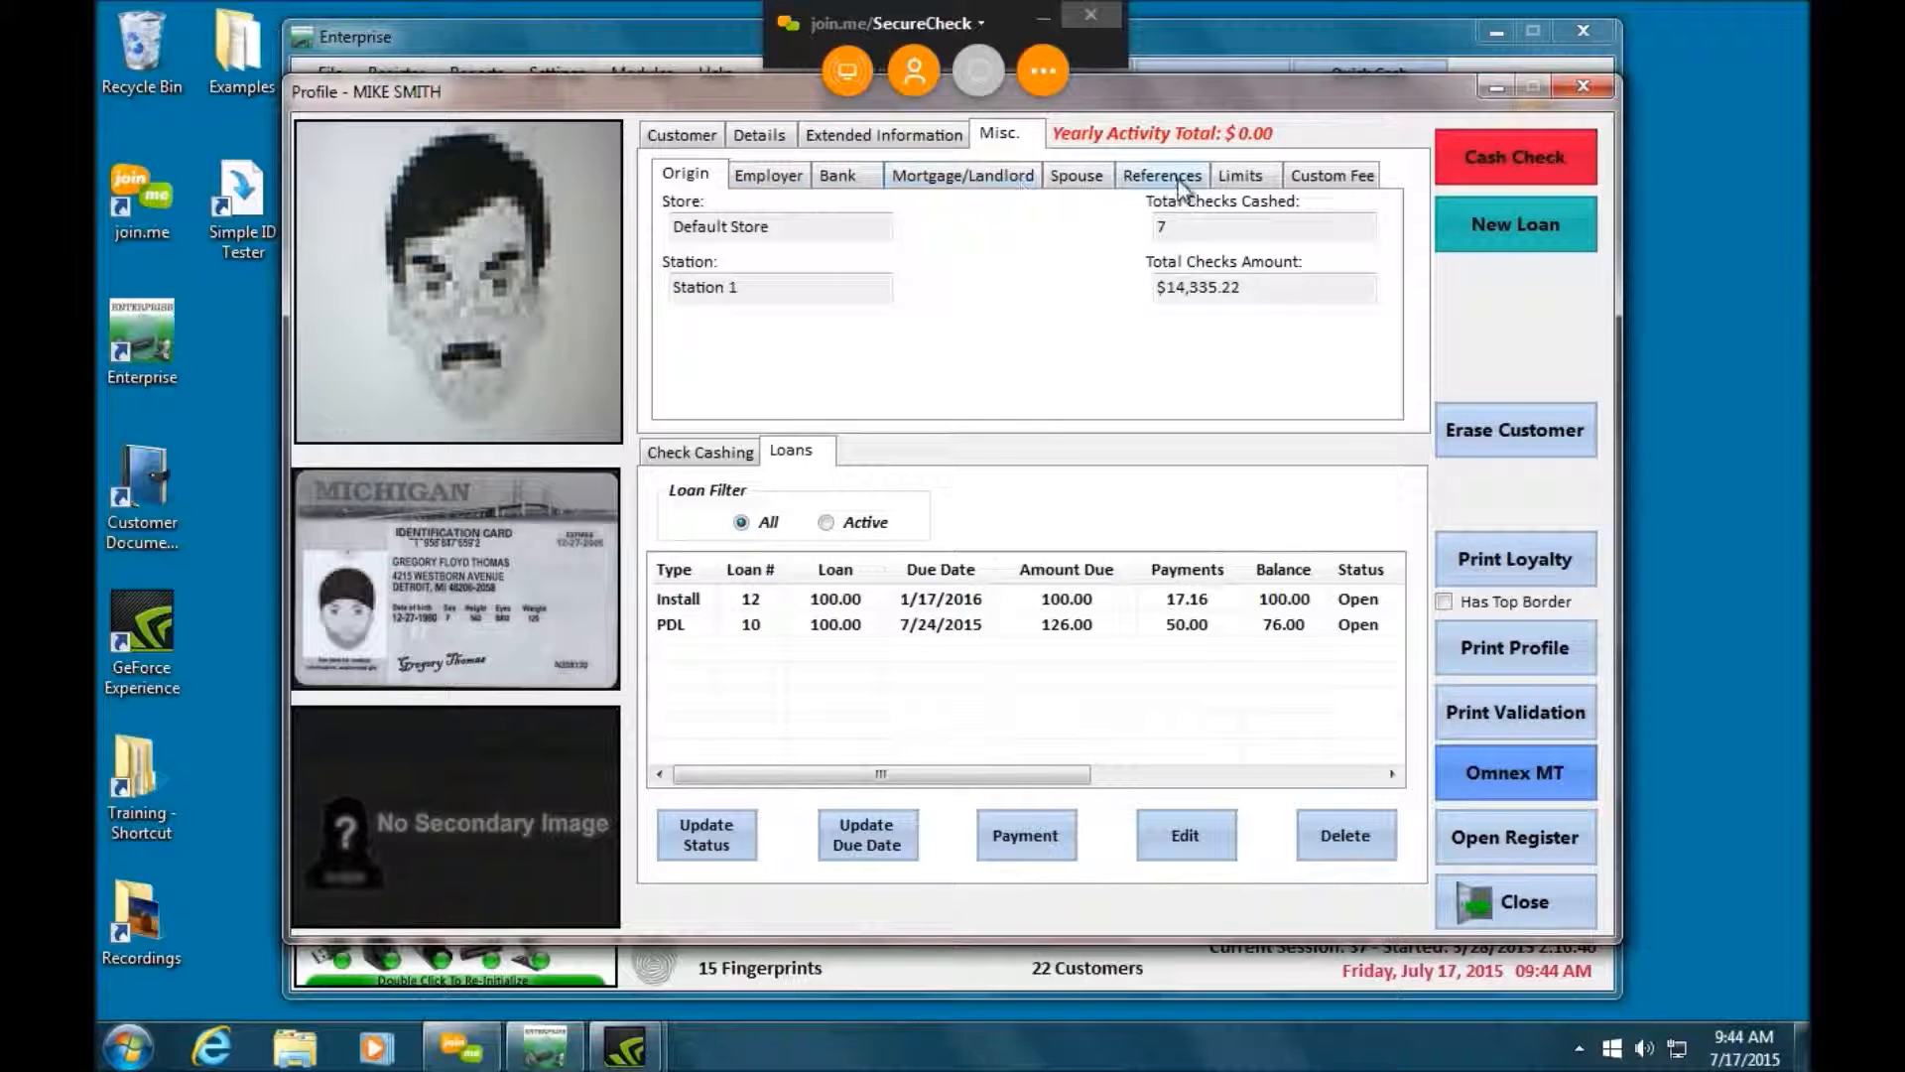
click(772, 182)
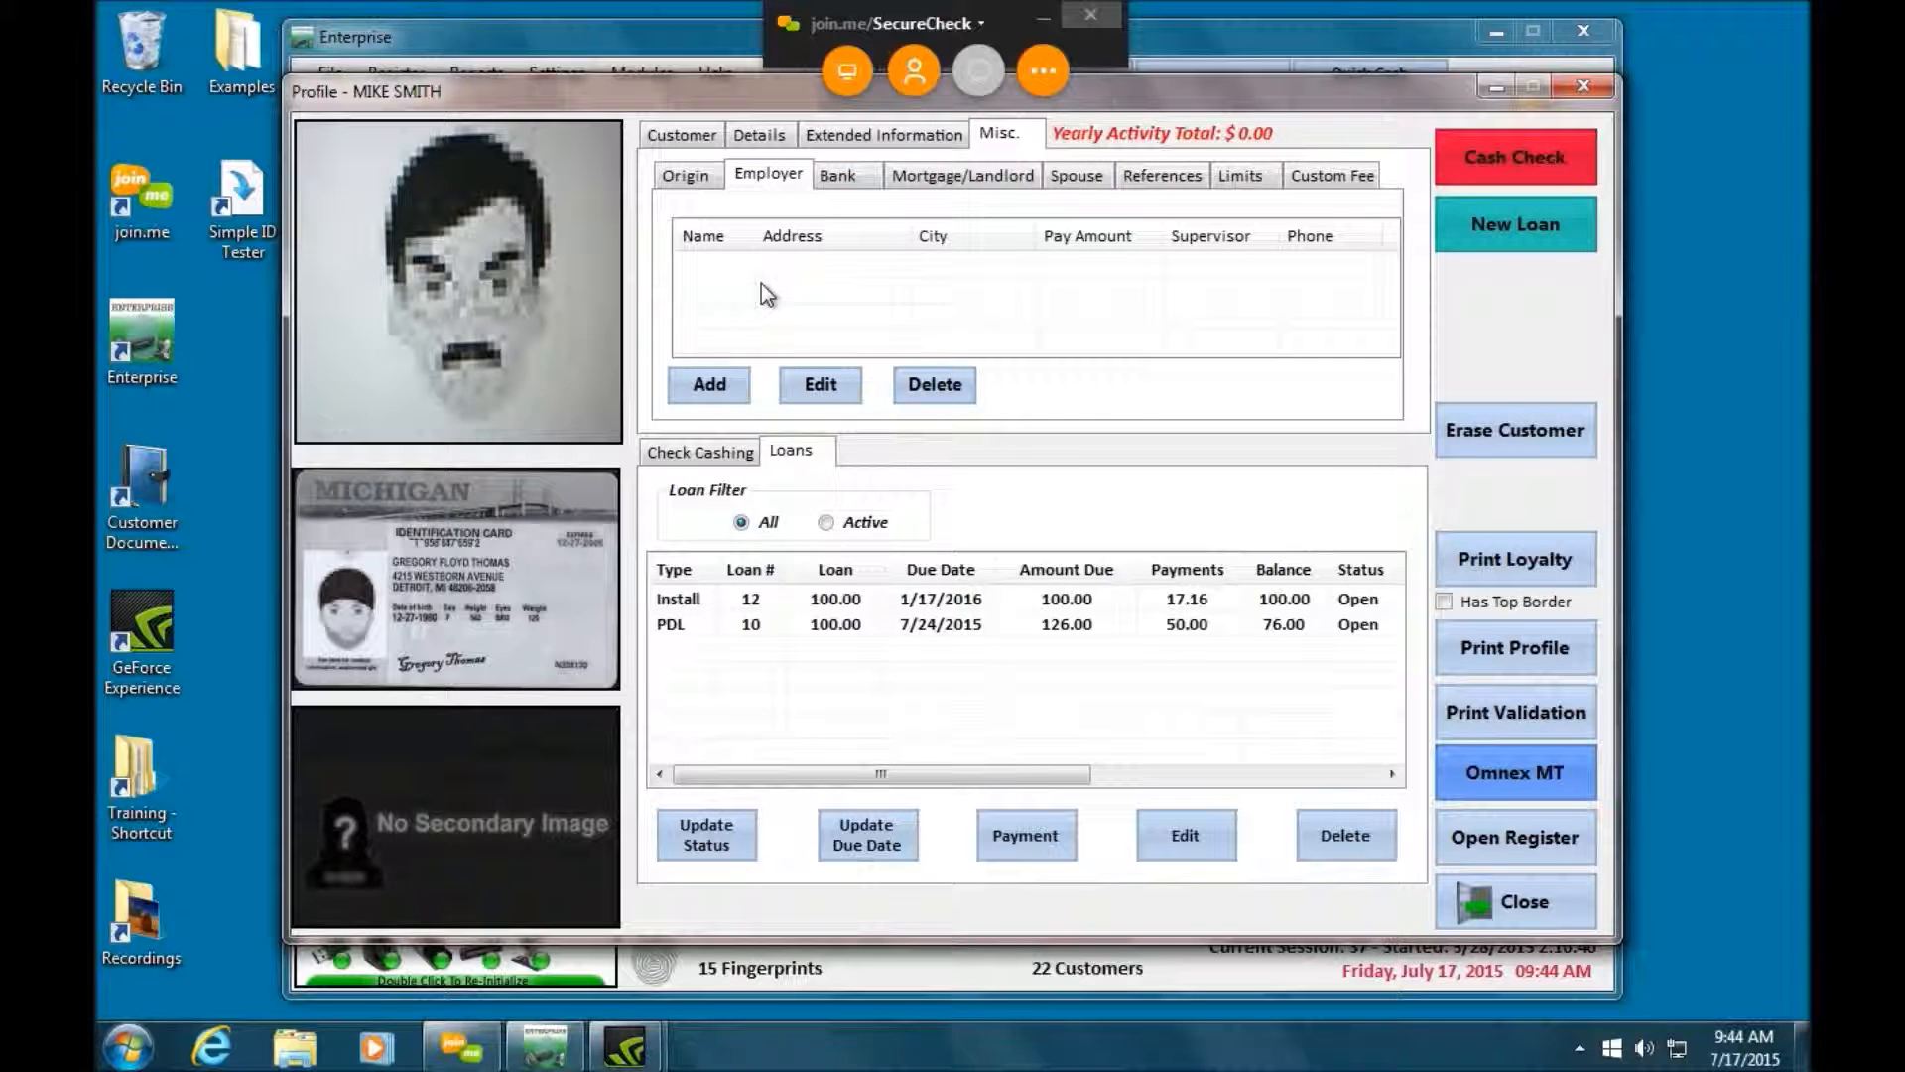
click(850, 179)
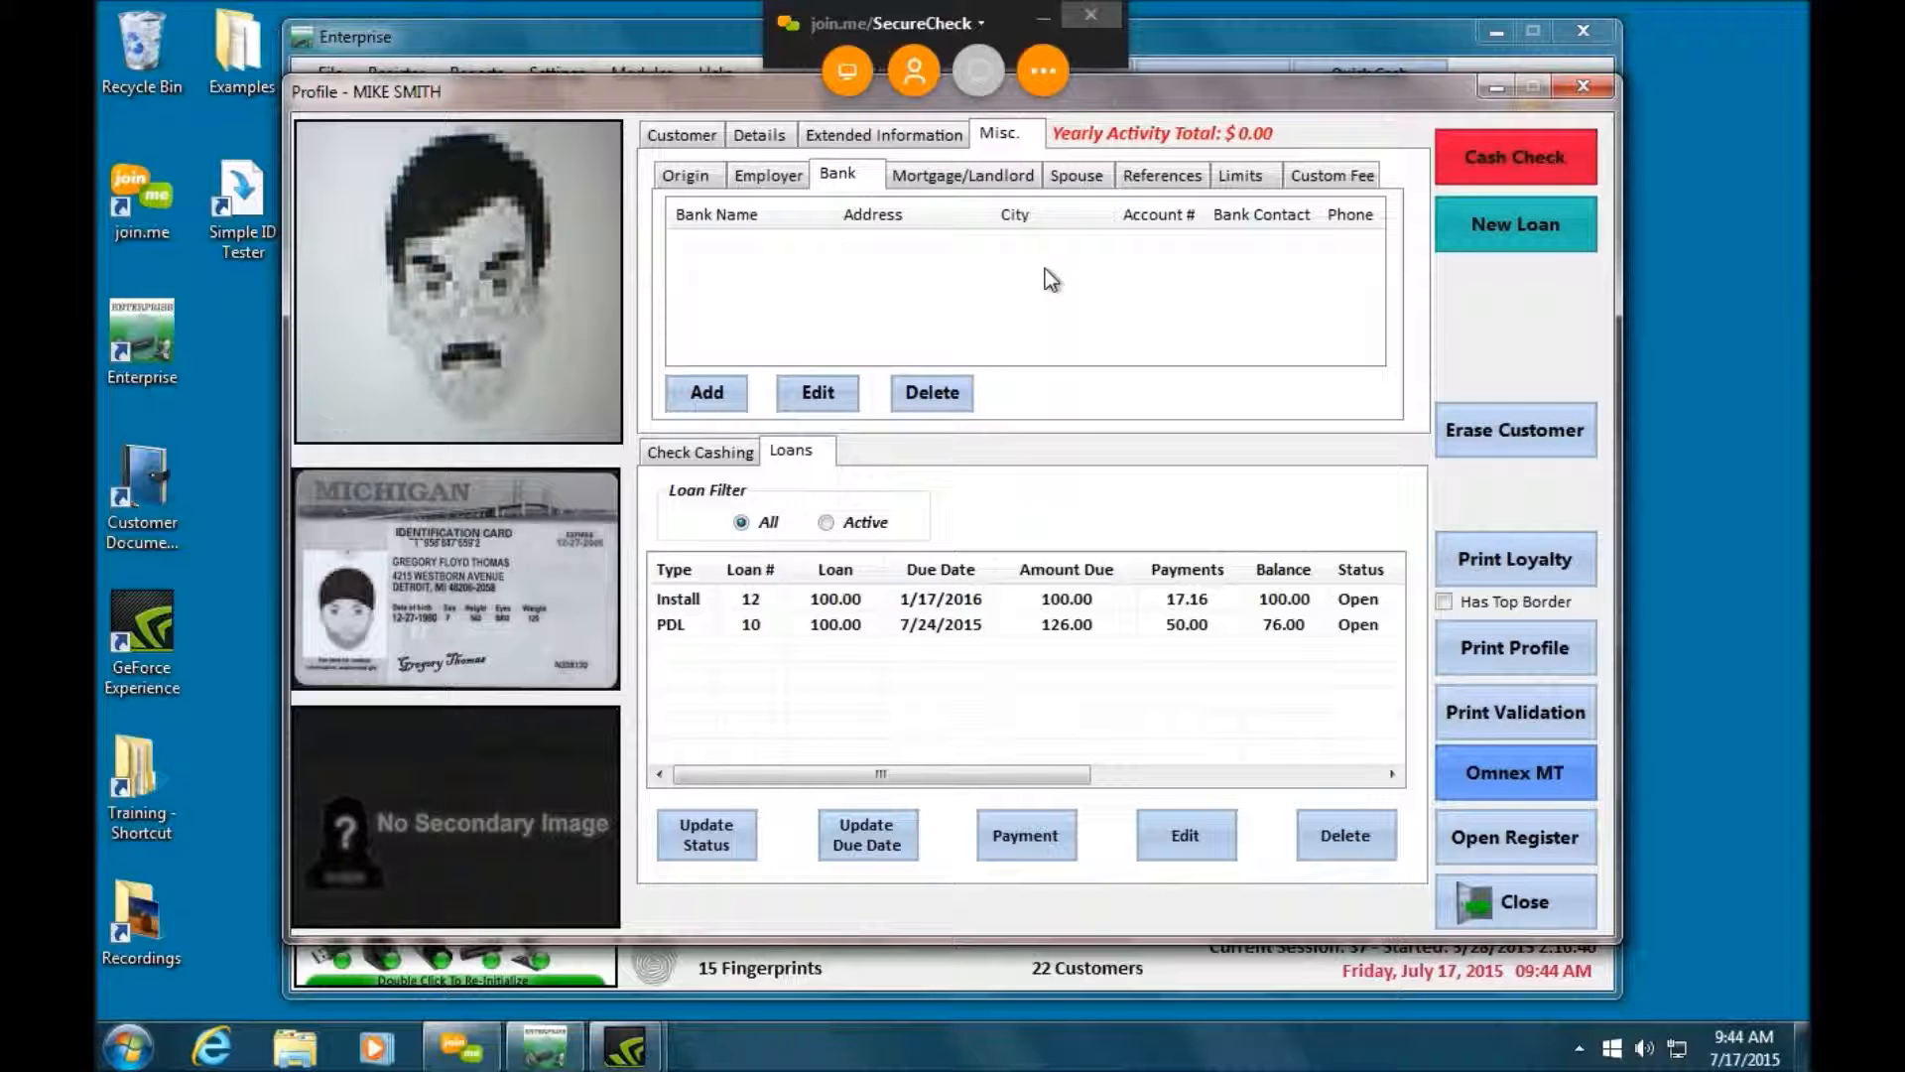
click(963, 176)
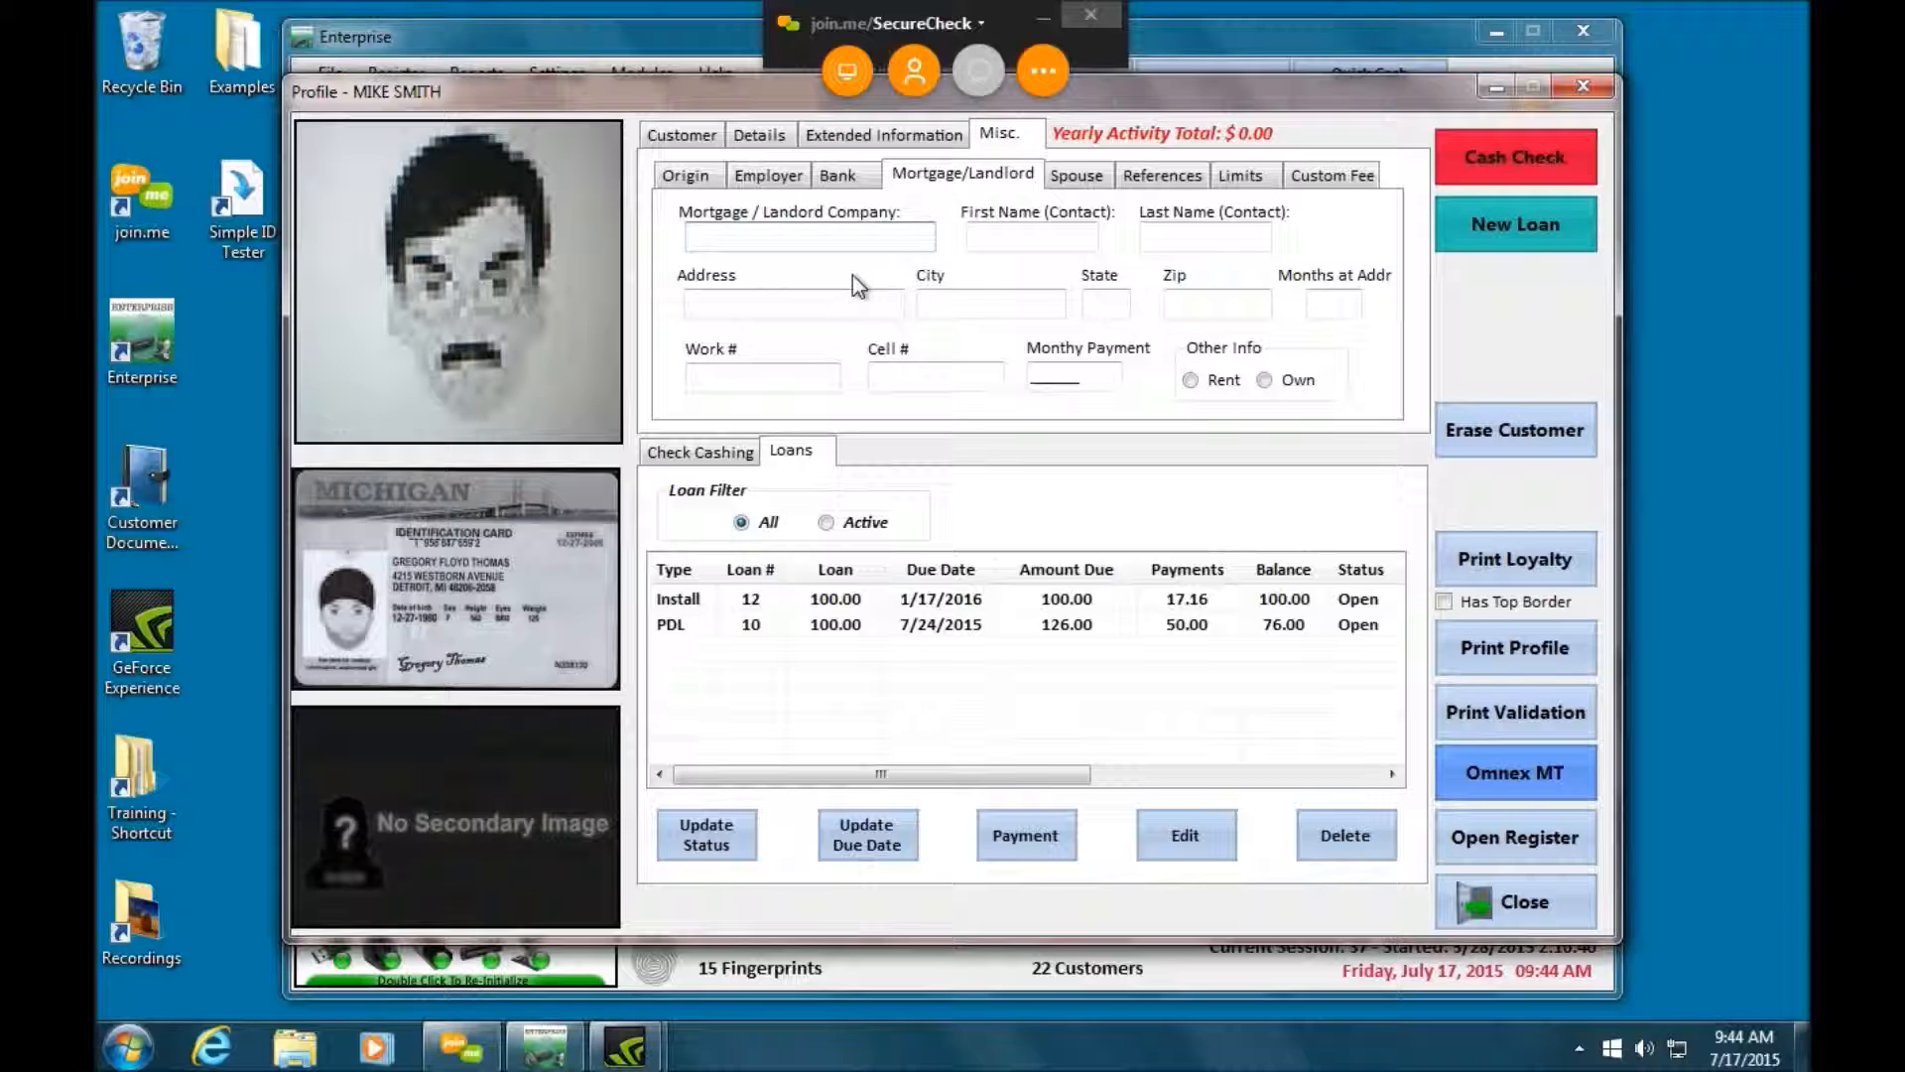
click(1074, 176)
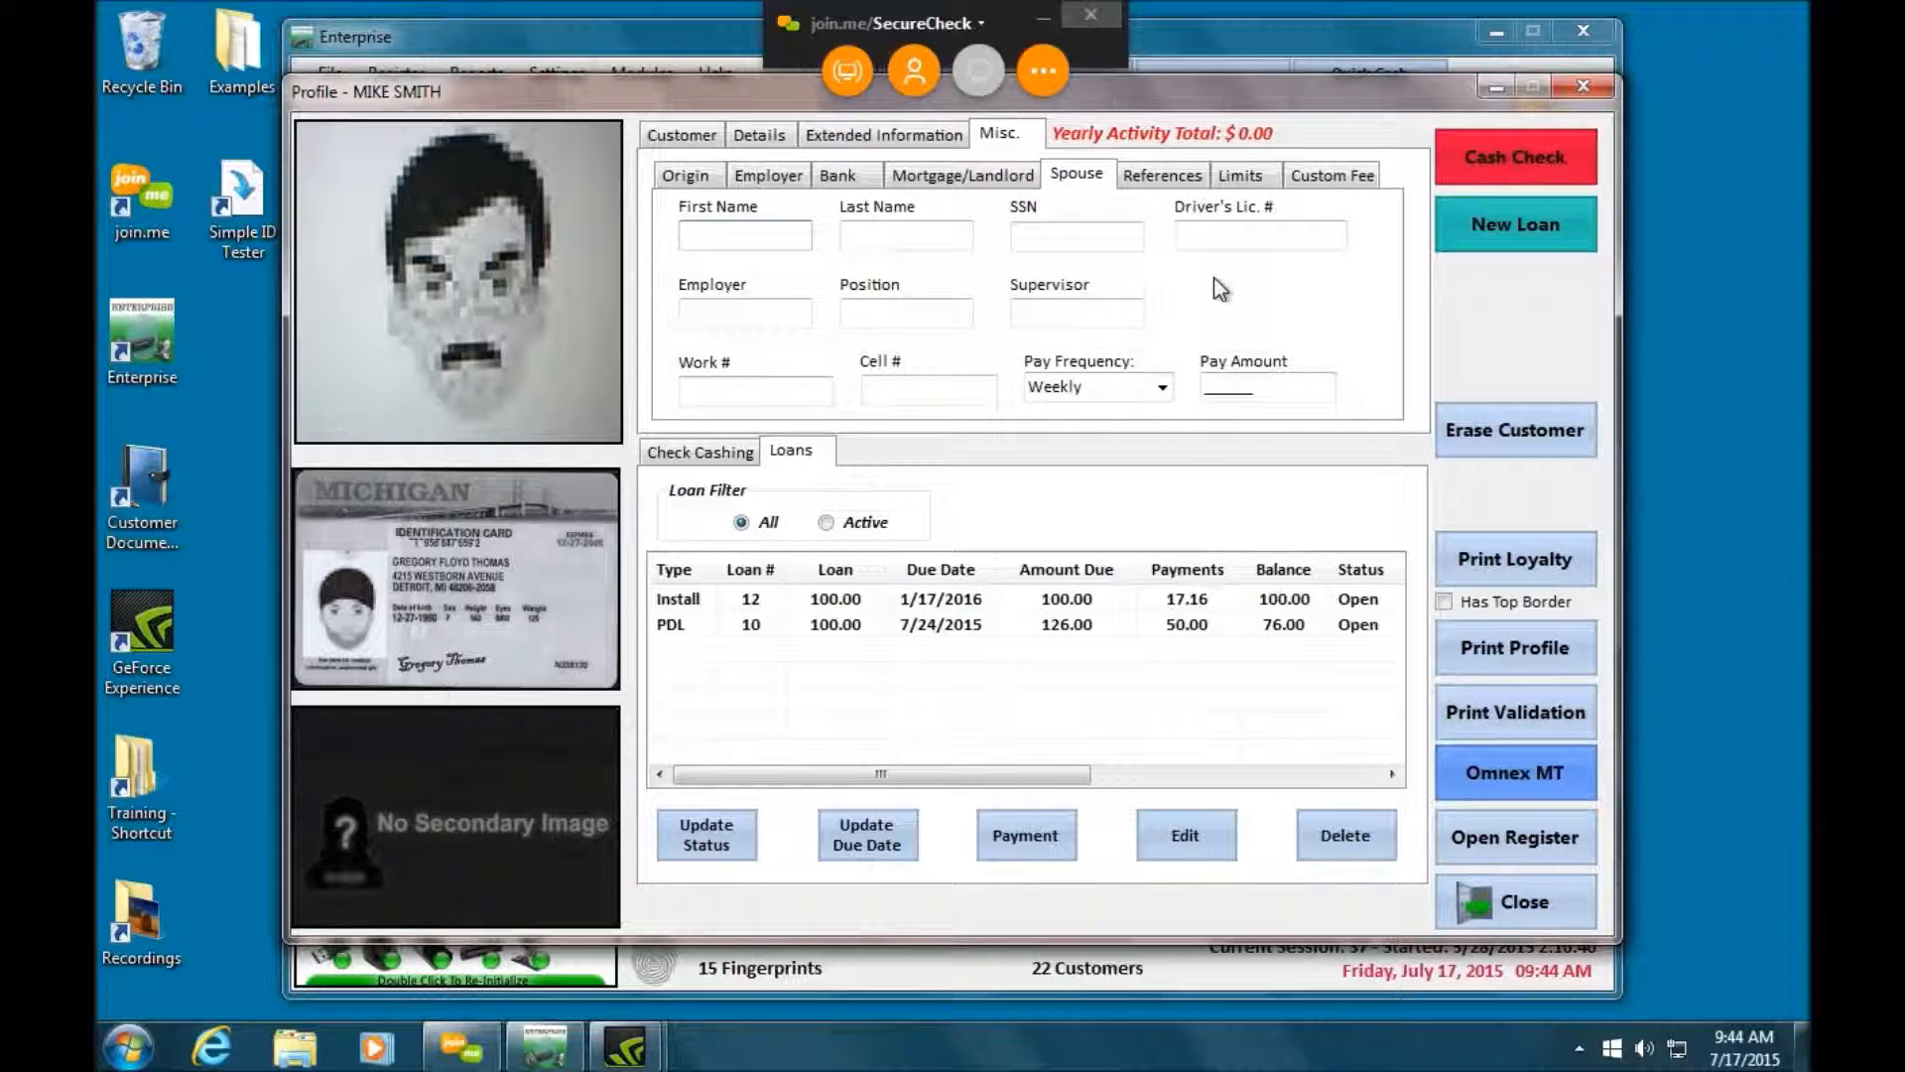
click(1167, 172)
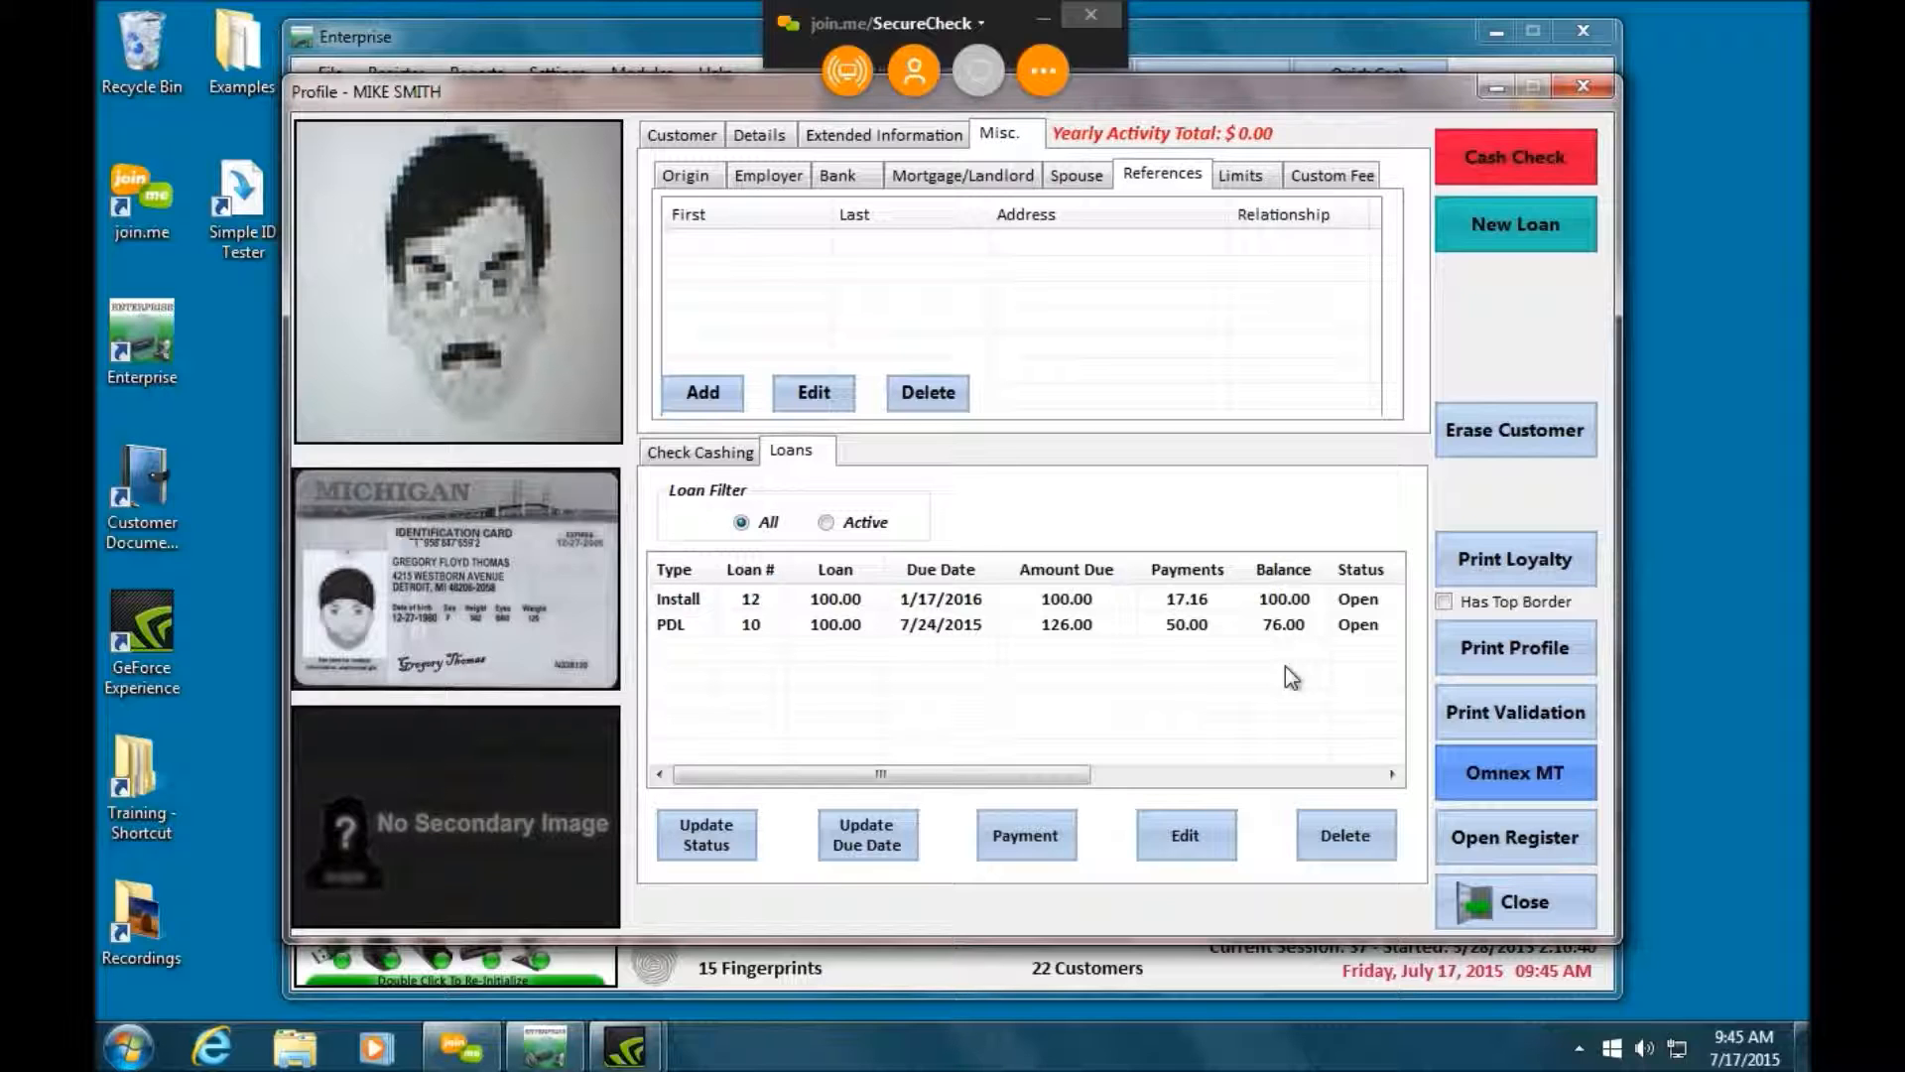
- Show the check cashing history in the customer's profile
click(727, 454)
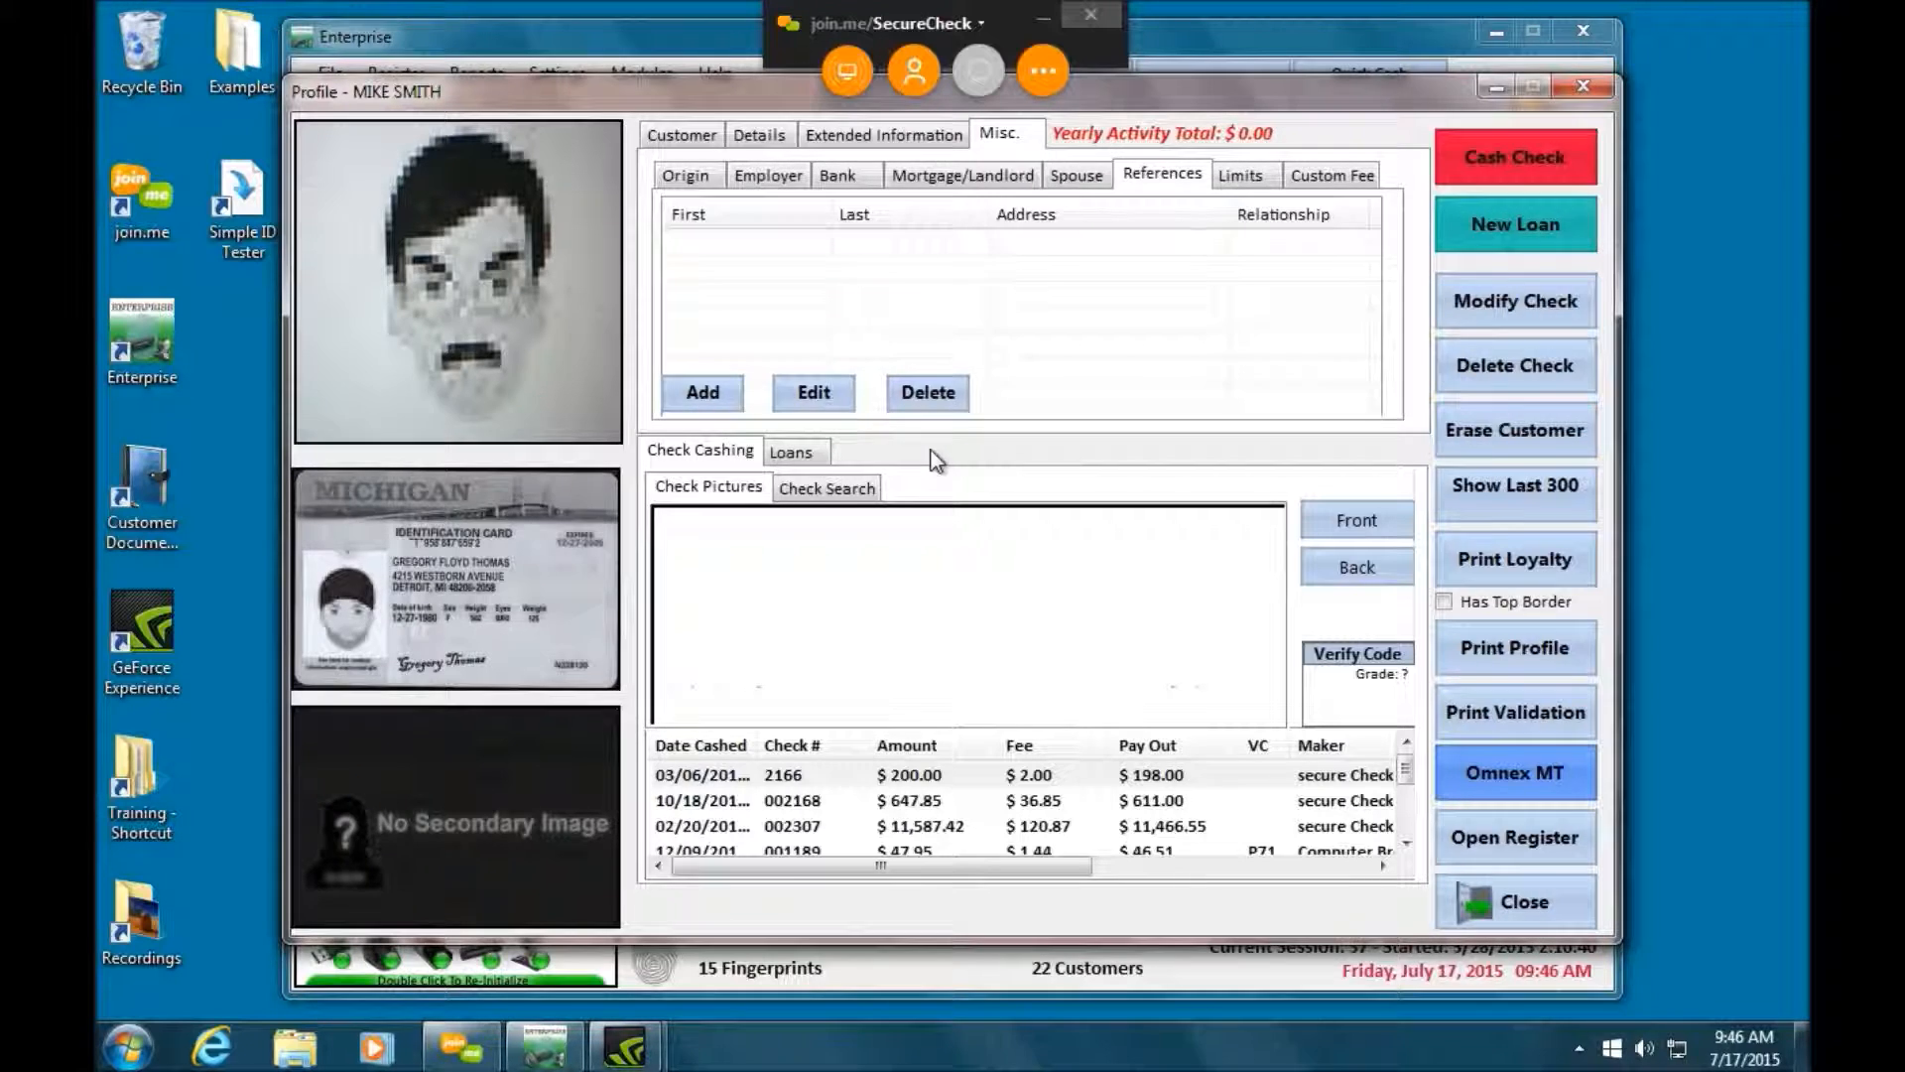
click(930, 451)
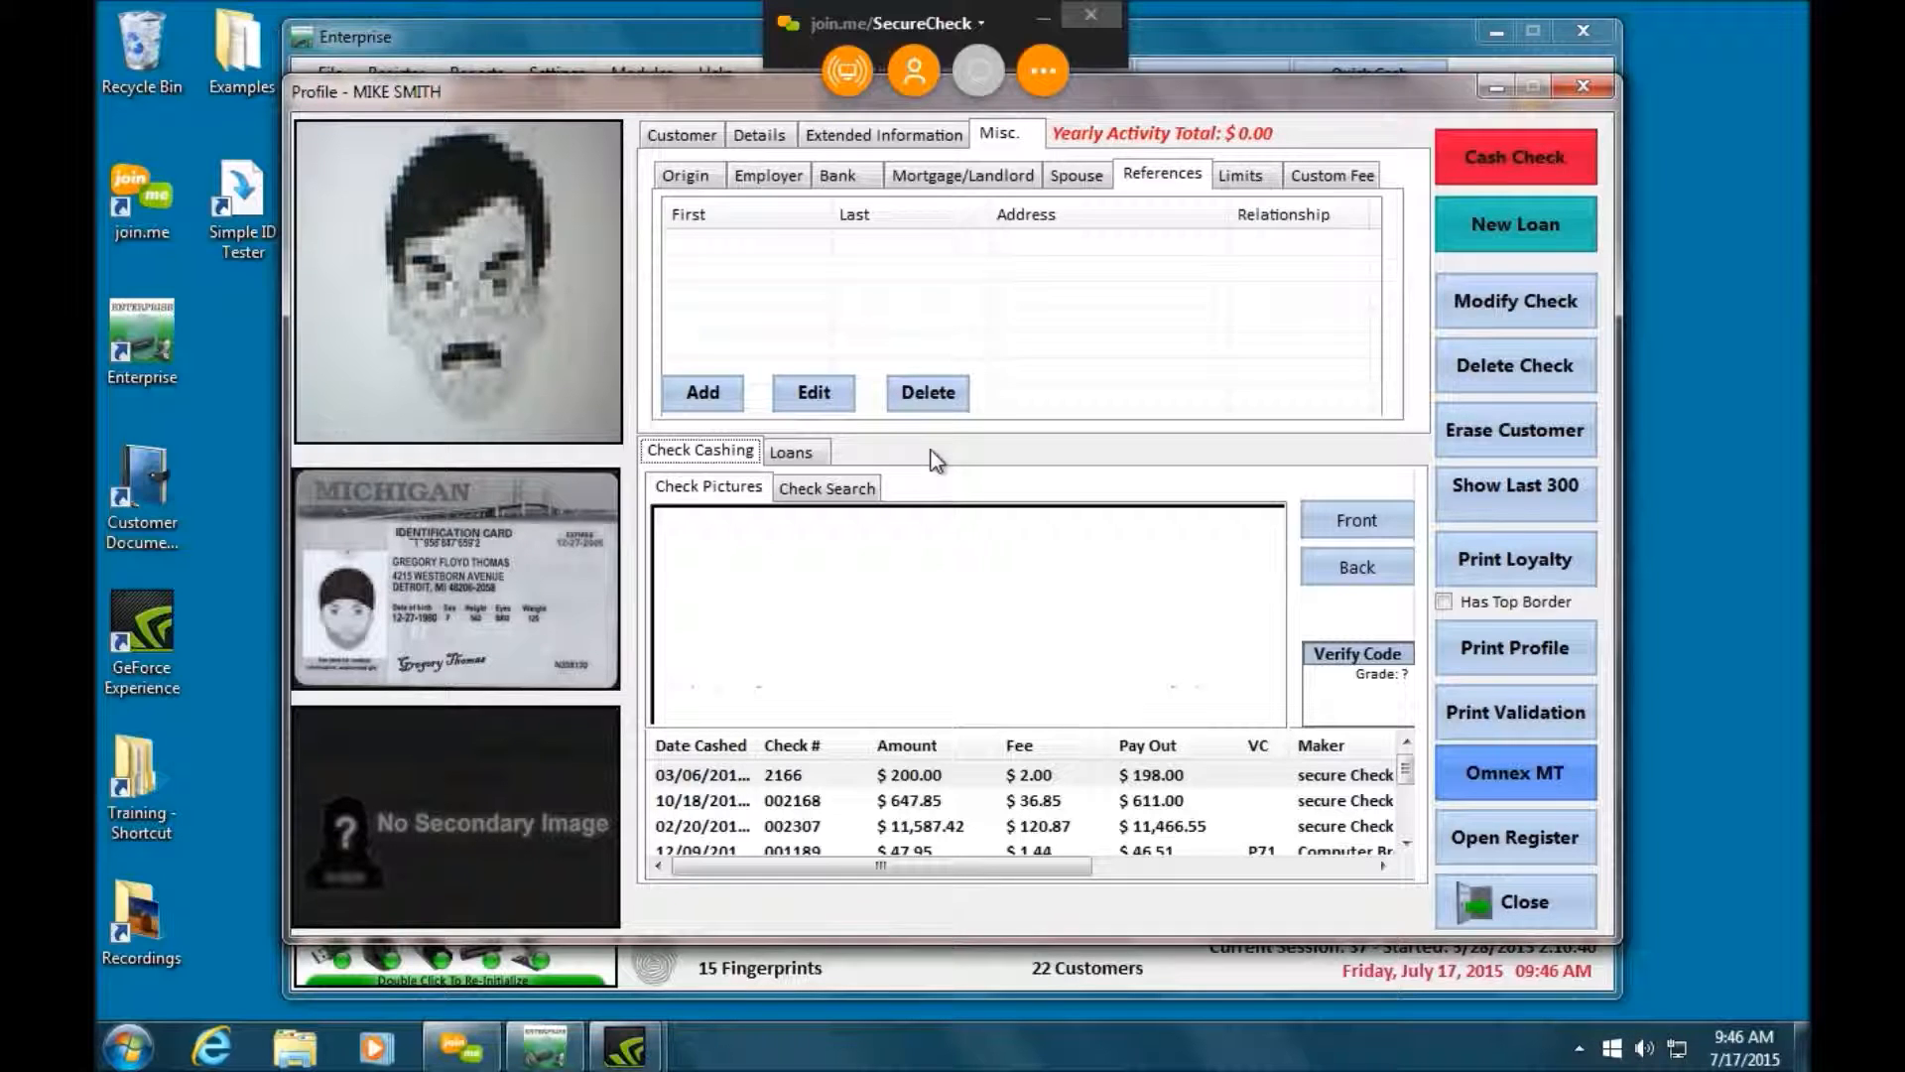